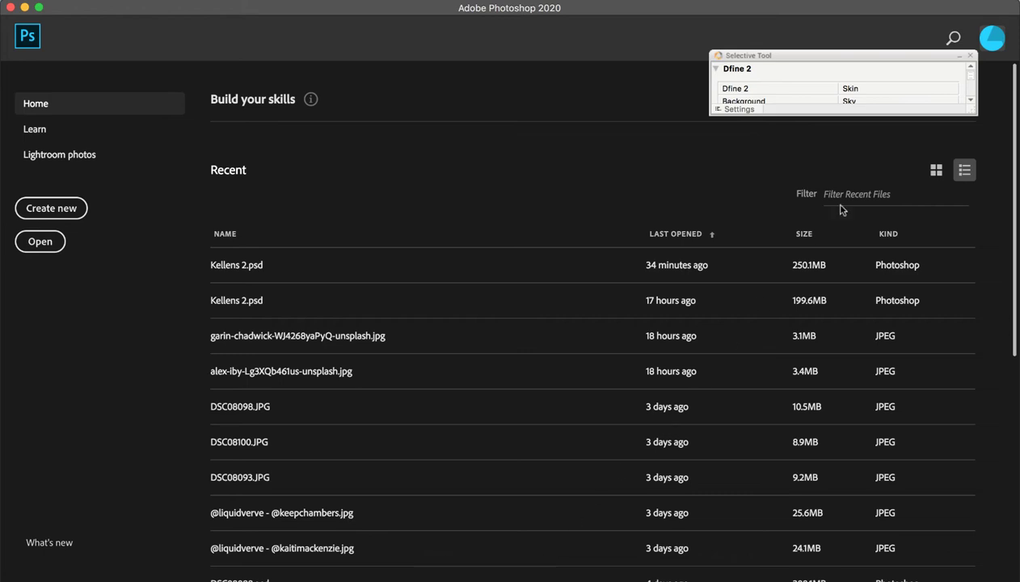
# Step: Close the Dfine 2 panel and open Kellens 2.psd from the Home screen's Recent list
pyautogui.click(970, 55)
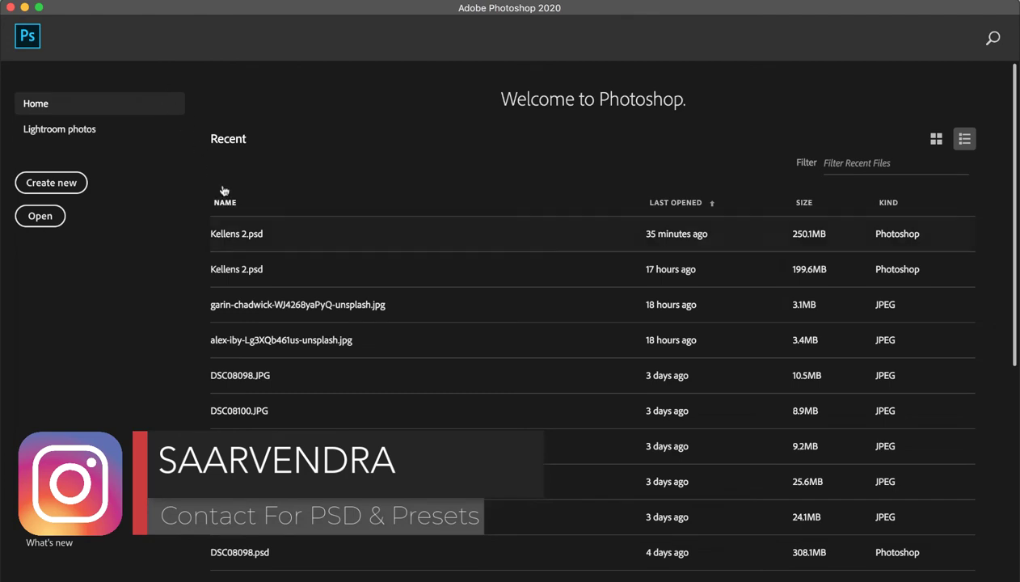
pyautogui.click(256, 245)
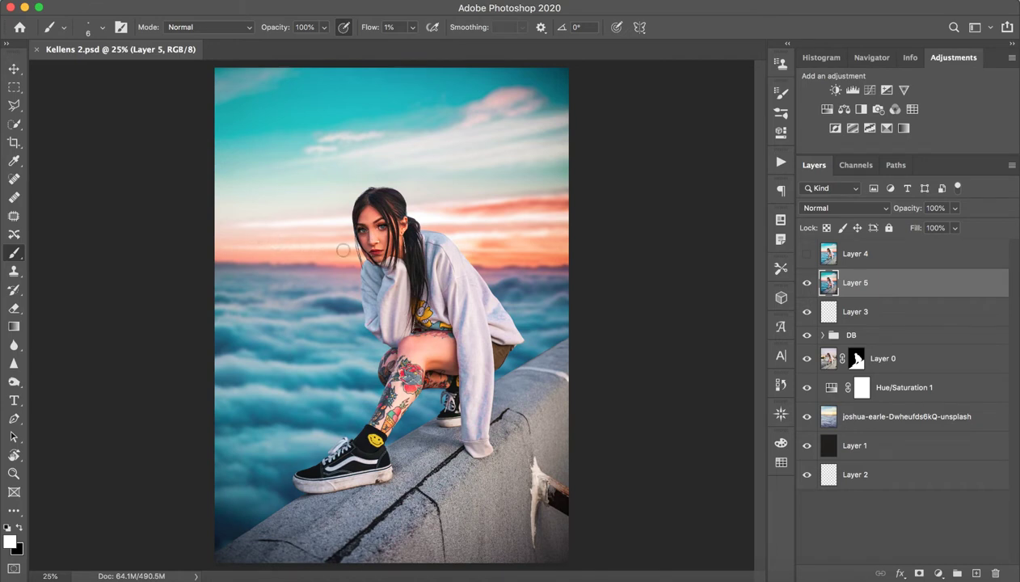
# Step: Save the Kellens 2.psd composite and zoom out to see the whole image
pyautogui.press('z')
pyautogui.press('b')
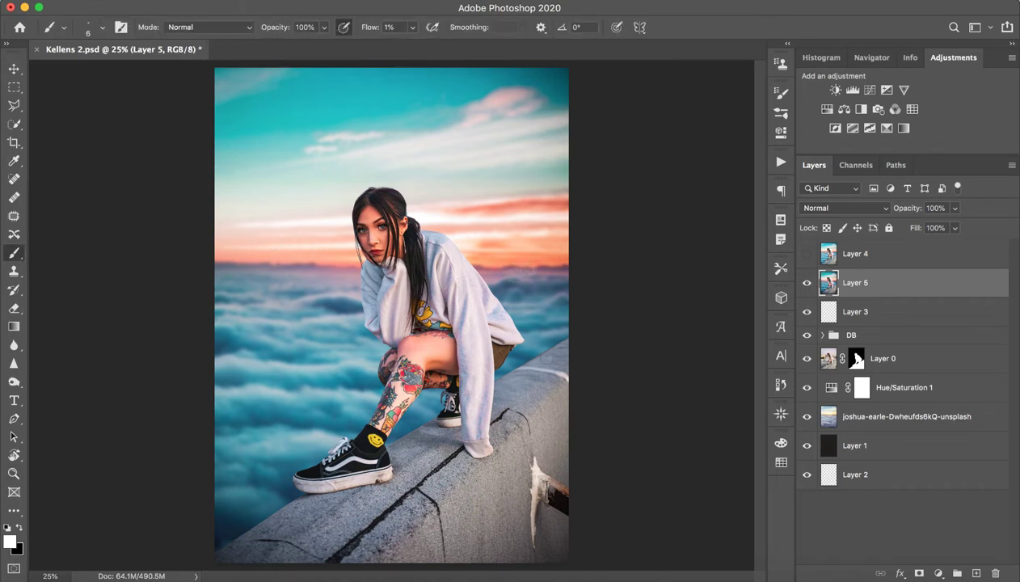
pyautogui.hotkey('ctrl', 's')
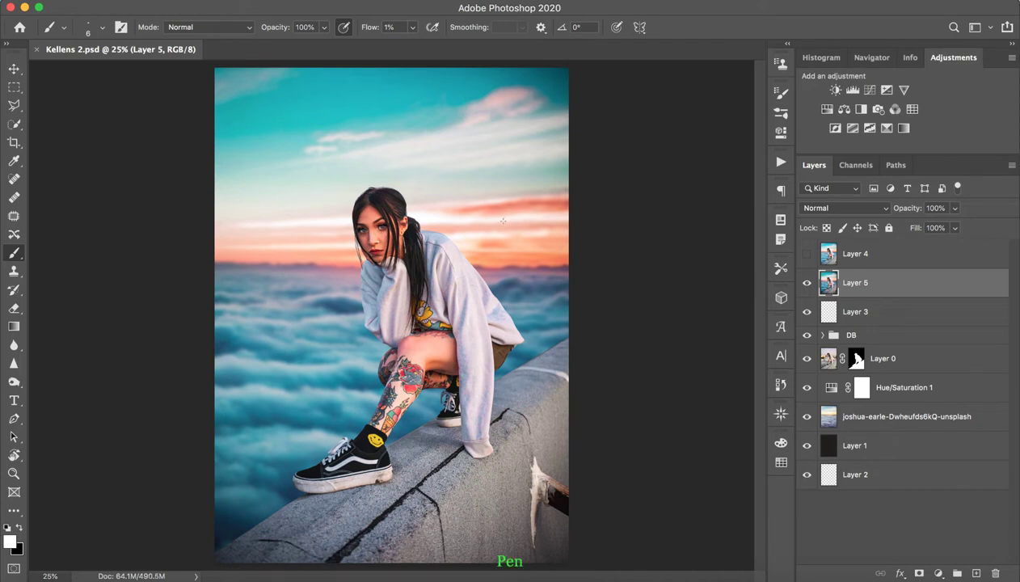
pyautogui.press('z')
pyautogui.moveTo(519, 236); pyautogui.dragTo(527, 257)
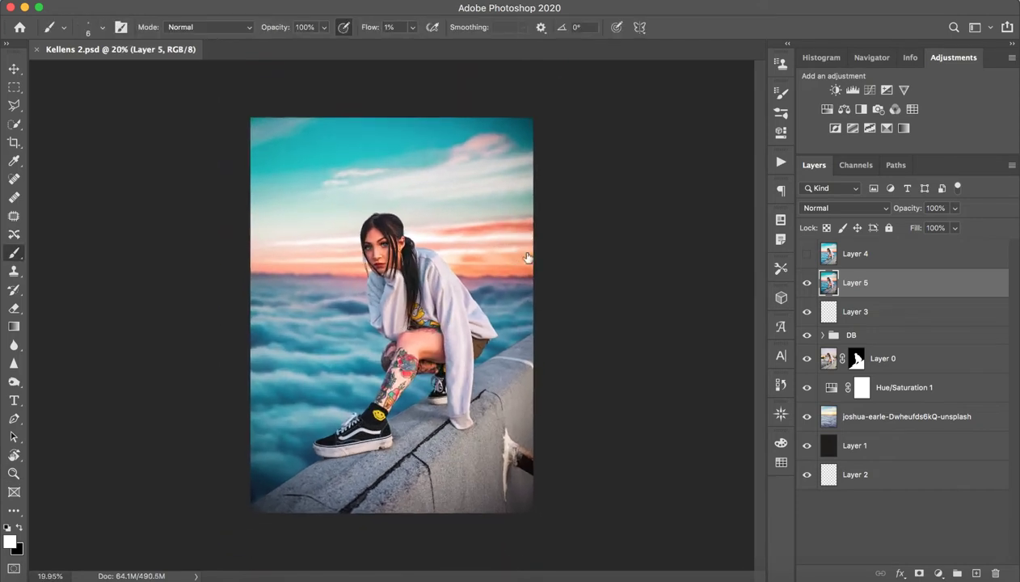
# Step: Preview Layer 4 briefly, then hide every layer except Layer 0
pyautogui.click(806, 253)
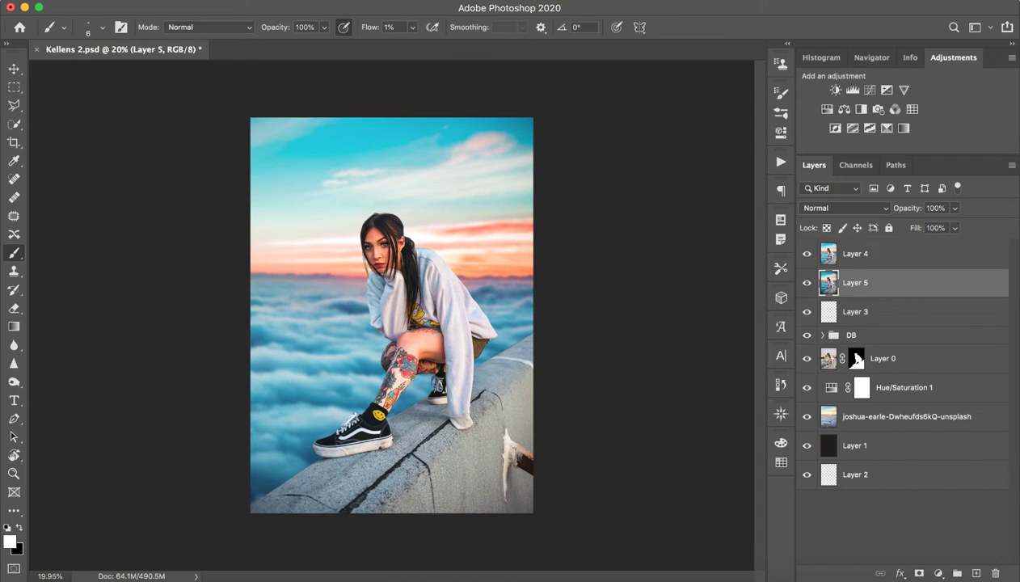
pyautogui.click(806, 254)
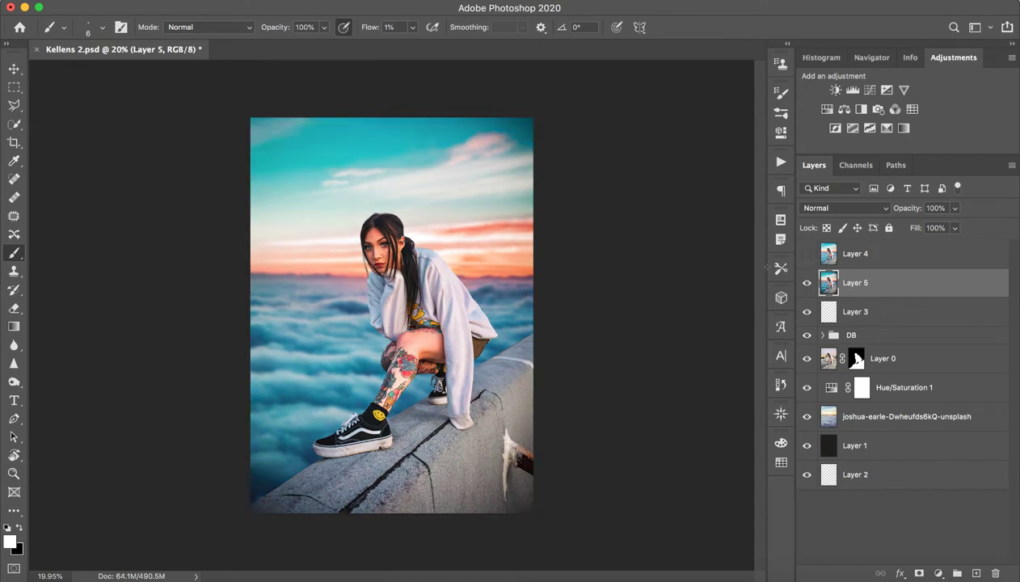
pyautogui.press('z')
pyautogui.moveTo(392, 313); pyautogui.dragTo(428, 315)
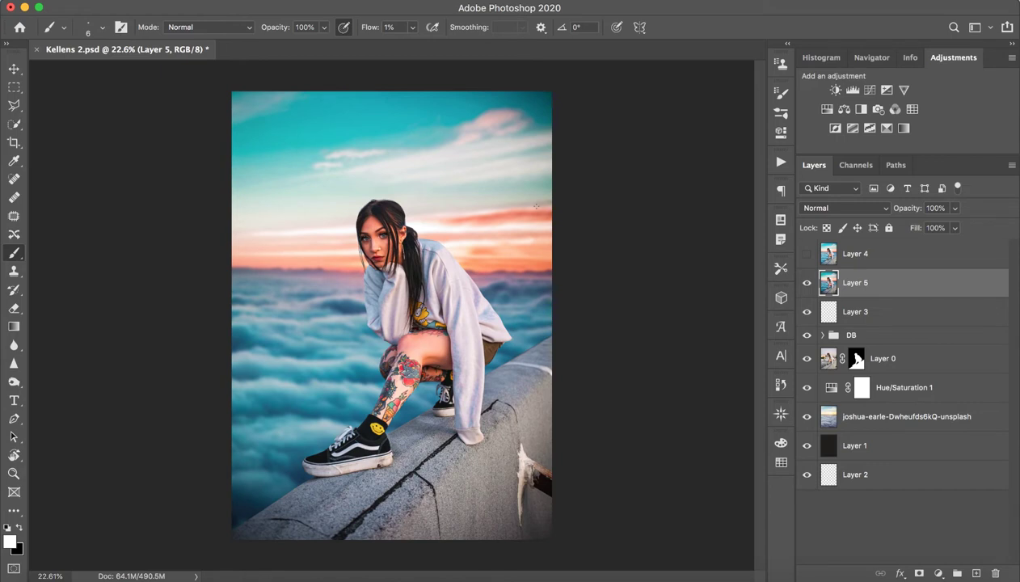
pyautogui.press('XF86MonBrightnessUp')
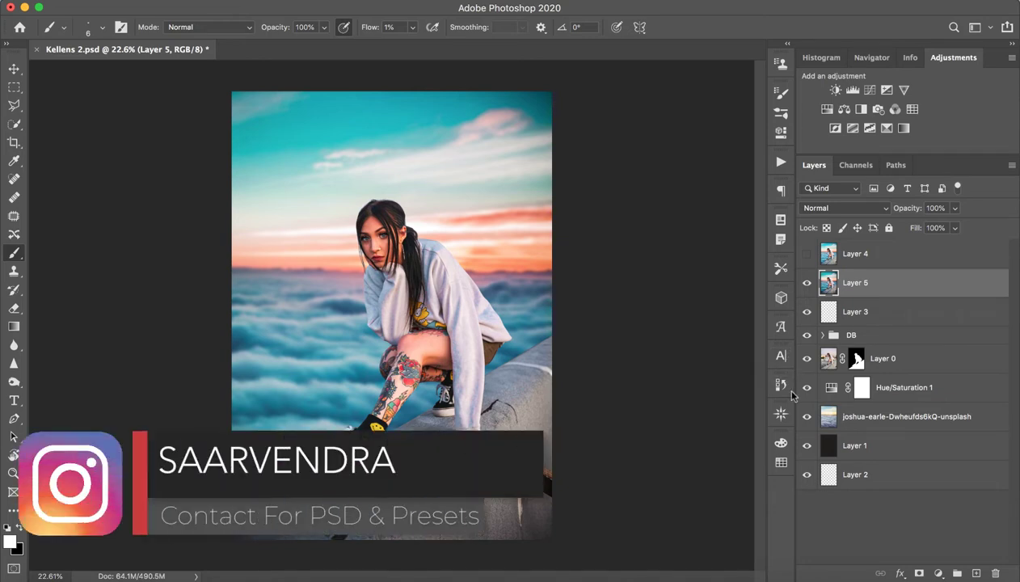
pyautogui.moveTo(805, 483); pyautogui.dragTo(803, 459)
pyautogui.click(805, 358)
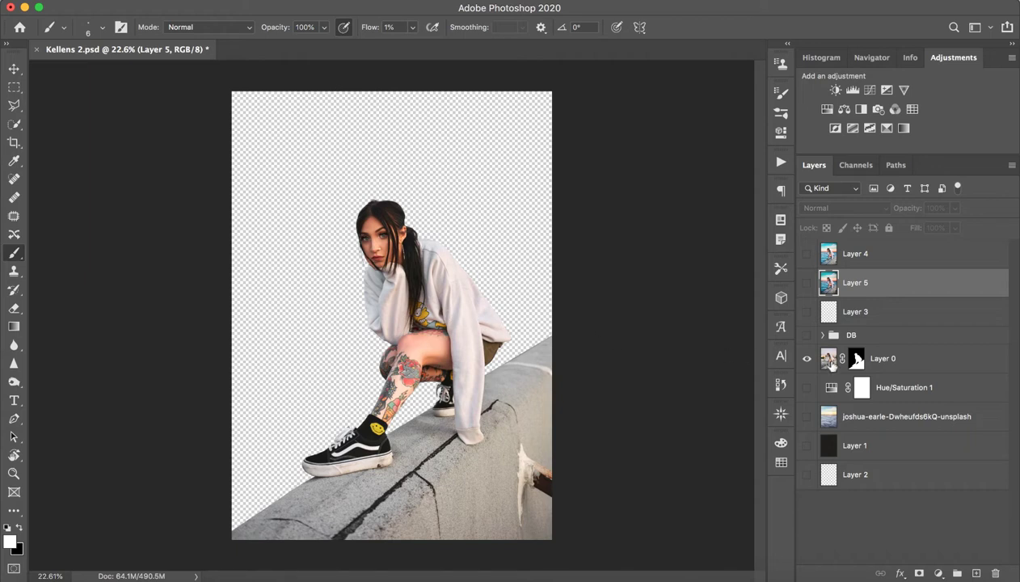
# Step: Select Layer 0, disable its mask to reveal the rooftop photo, and zoom to the shoe
pyautogui.click(881, 366)
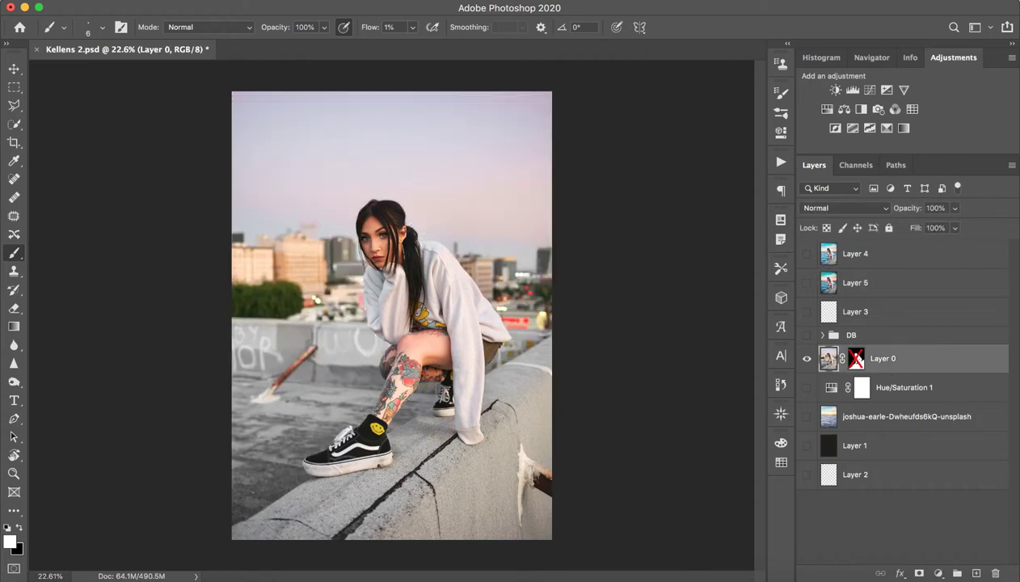
pyautogui.press('z')
pyautogui.moveTo(377, 229); pyautogui.dragTo(348, 234)
pyautogui.press('b')
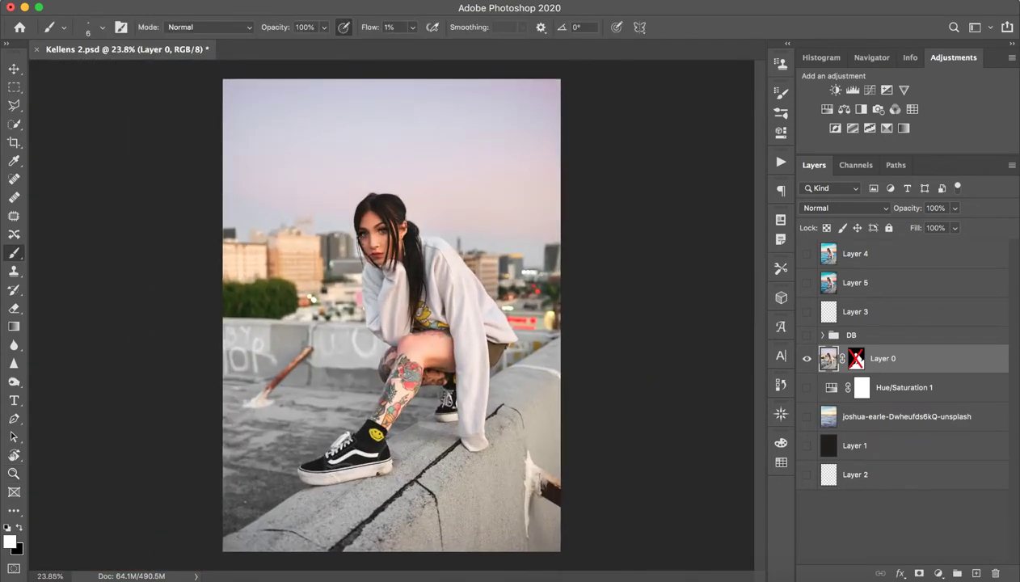
pyautogui.keyDown('shift'); pyautogui.click(850, 358); pyautogui.keyUp('shift')
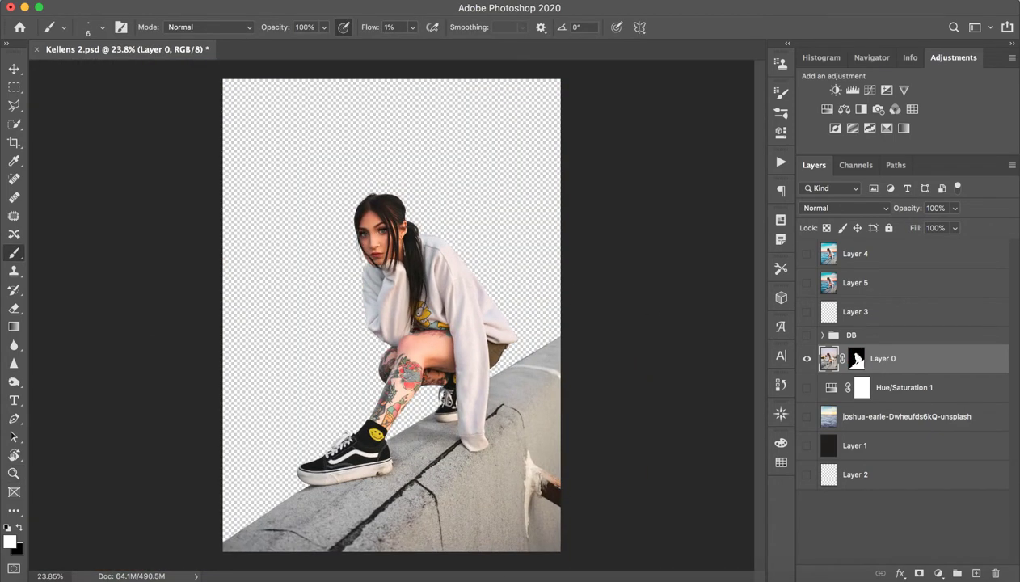
pyautogui.keyDown('shift'); pyautogui.click(859, 359); pyautogui.keyUp('shift')
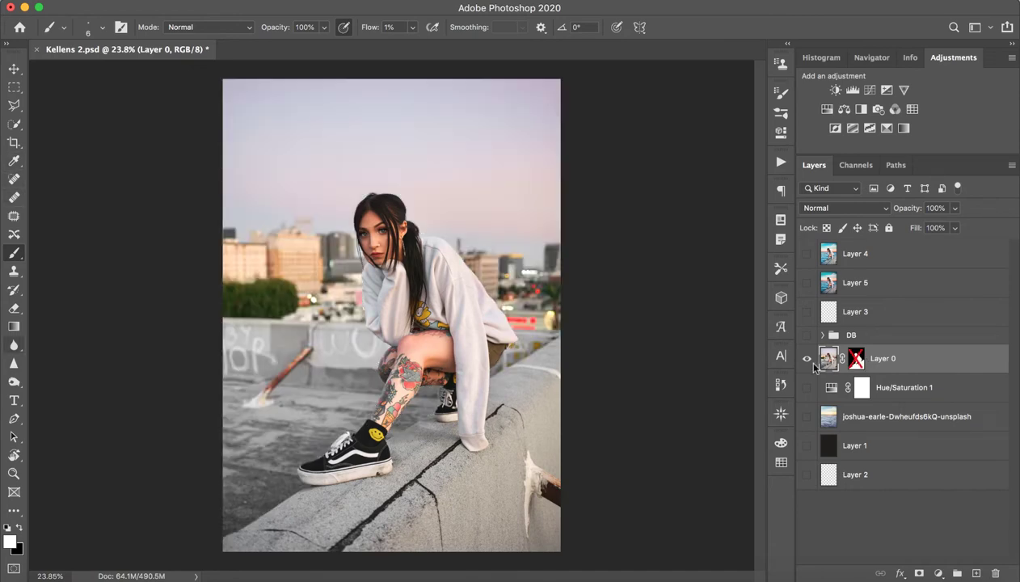
pyautogui.click(15, 419)
pyautogui.moveTo(131, 472); pyautogui.dragTo(354, 363)
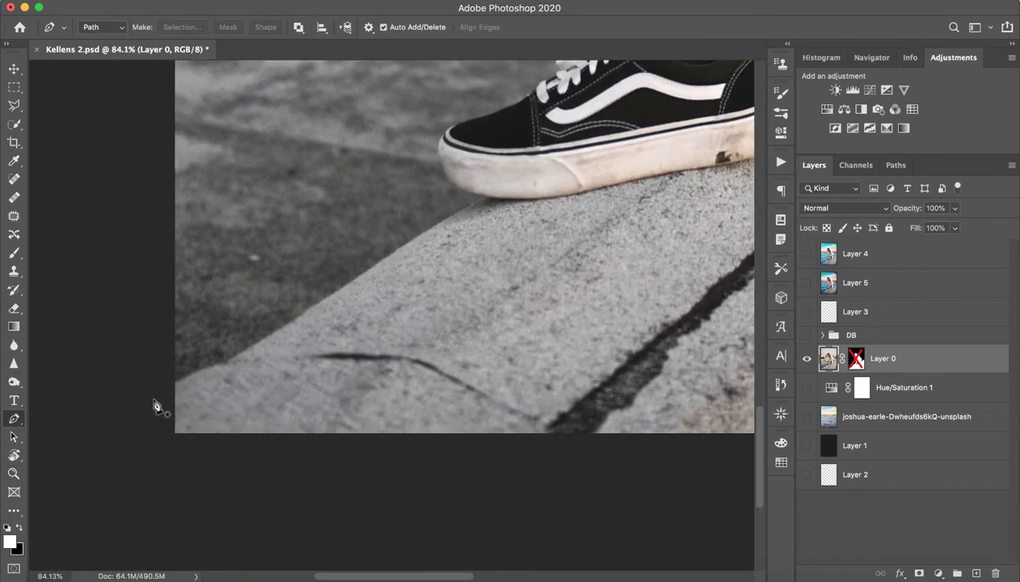
# Step: Place curved pen anchors from the ledge's left edge to the shoe sole
pyautogui.click(154, 399)
pyautogui.moveTo(226, 364); pyautogui.dragTo(235, 363)
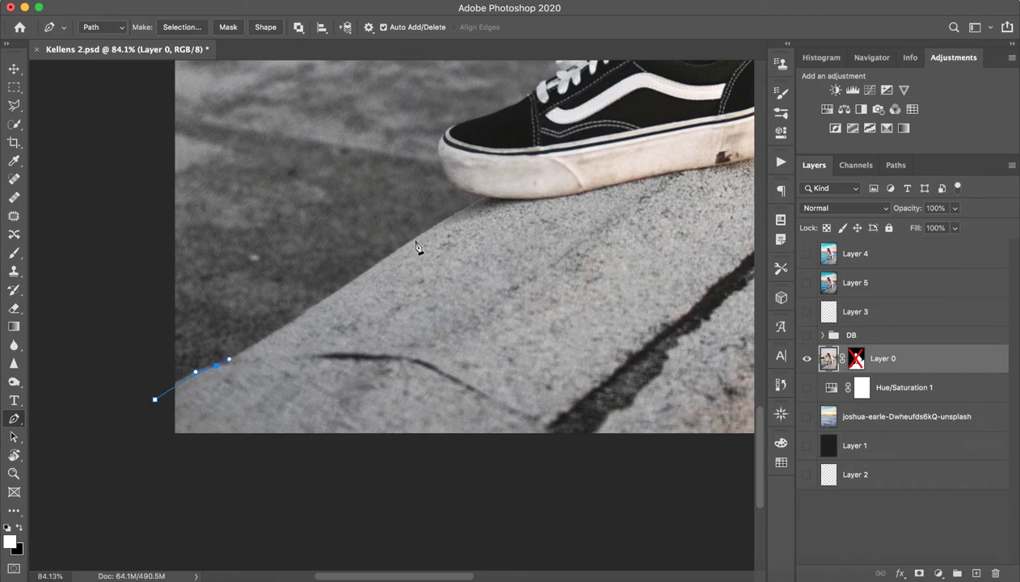
pyautogui.click(483, 198)
pyautogui.moveTo(486, 203); pyautogui.dragTo(491, 192)
# Step: Adjust the anchors to follow the ledge edge and undo the extra toe anchors
pyautogui.hotkey('ctrl', 'z')
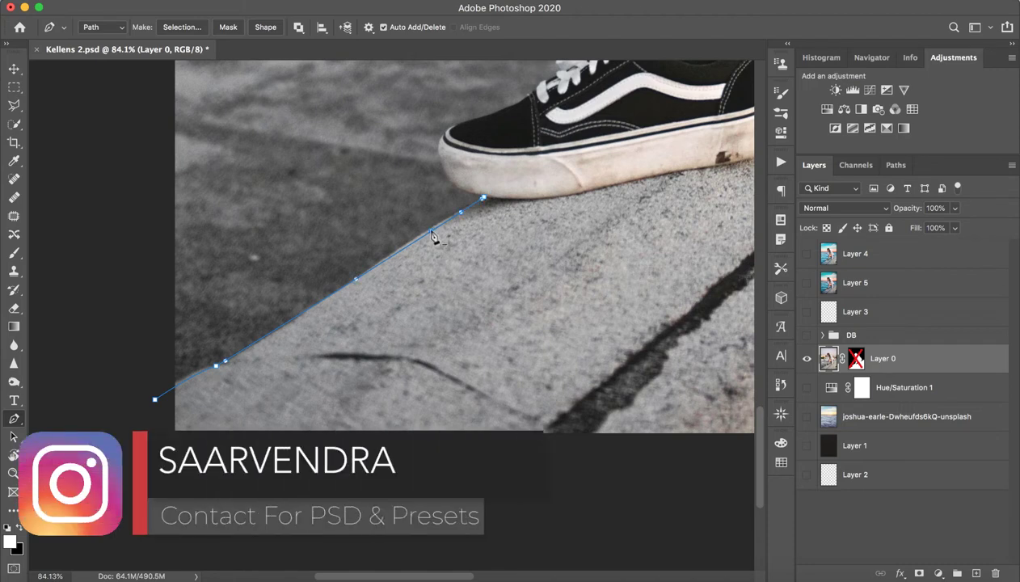
pyautogui.moveTo(431, 232); pyautogui.dragTo(428, 229)
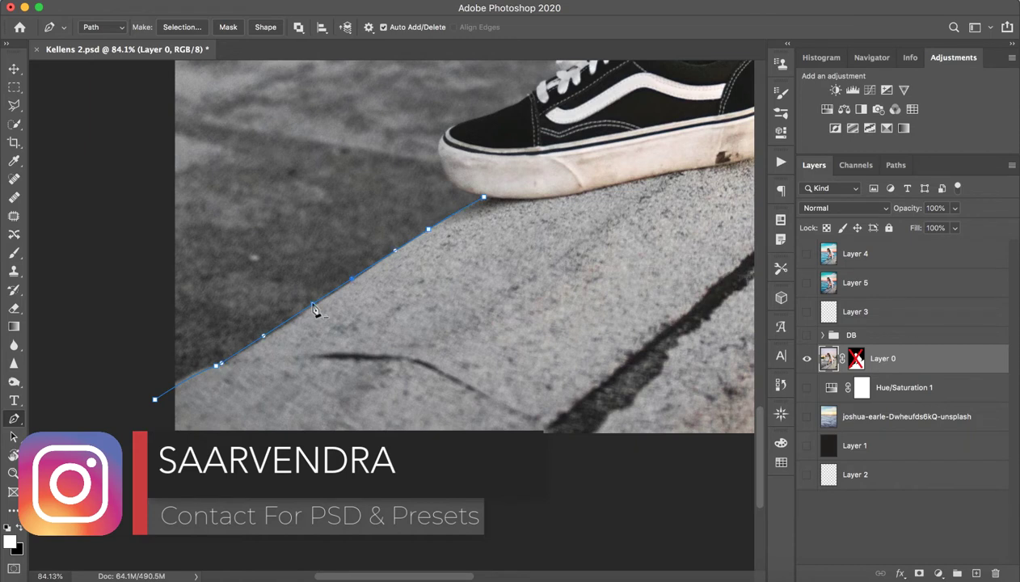
pyautogui.moveTo(314, 306); pyautogui.dragTo(314, 306)
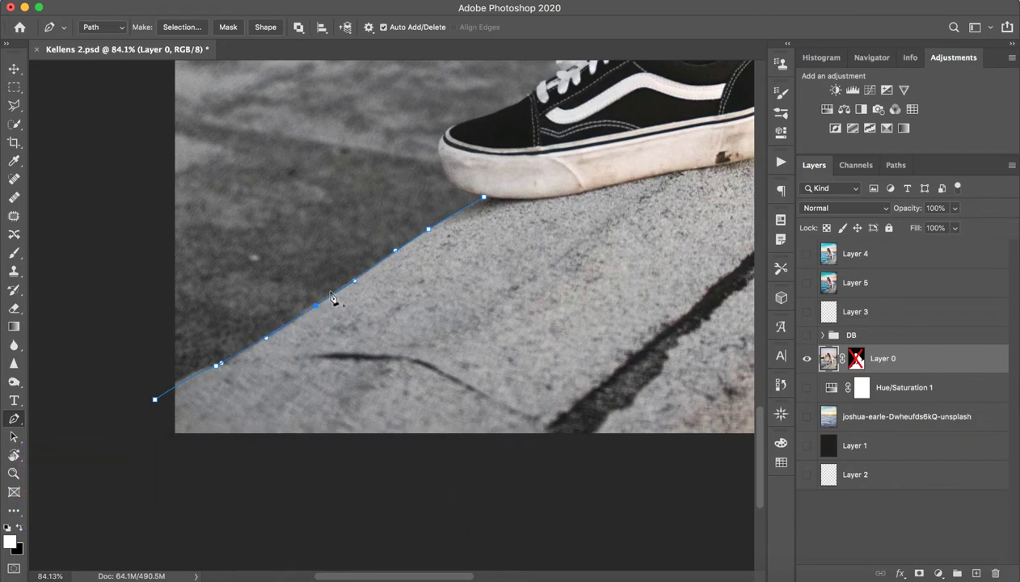
pyautogui.moveTo(482, 196); pyautogui.dragTo(458, 185)
pyautogui.moveTo(459, 185); pyautogui.dragTo(449, 181)
pyautogui.moveTo(442, 139); pyautogui.dragTo(451, 128)
pyautogui.moveTo(451, 127); pyautogui.dragTo(491, 119)
pyautogui.press('super+z')
pyautogui.press('super+z')
pyautogui.press('super+z')
pyautogui.press('super+z')
pyautogui.press('super+z')
pyautogui.press('super+z')
pyautogui.press('super+z')
pyautogui.press('super+z')
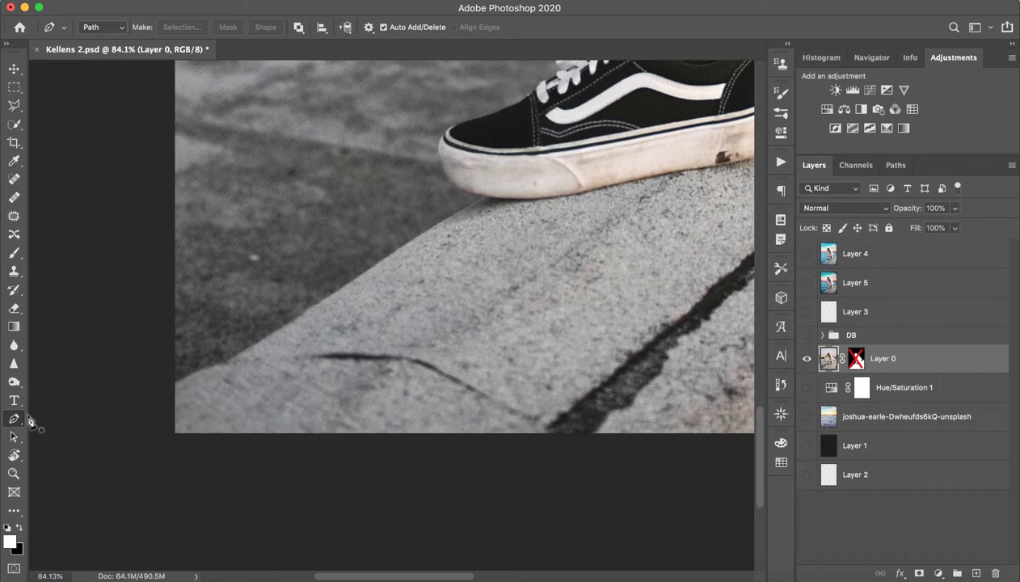
# Step: Fit the photo on screen, re-enable Layer 0's mask, and show dark Layer 1 behind her
pyautogui.press('z')
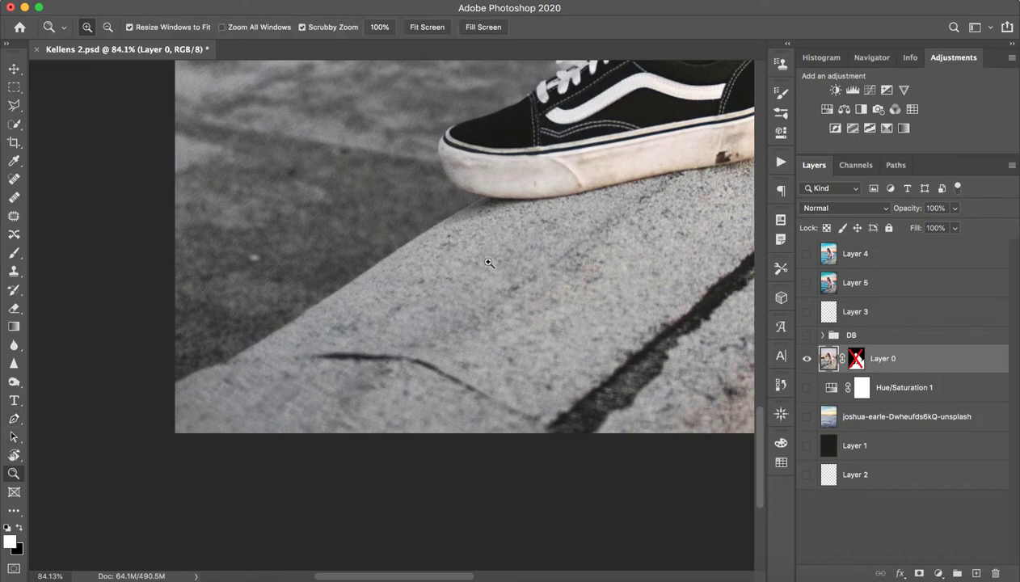
pyautogui.moveTo(602, 219); pyautogui.dragTo(563, 217)
pyautogui.hotkey('ctrl', '0')
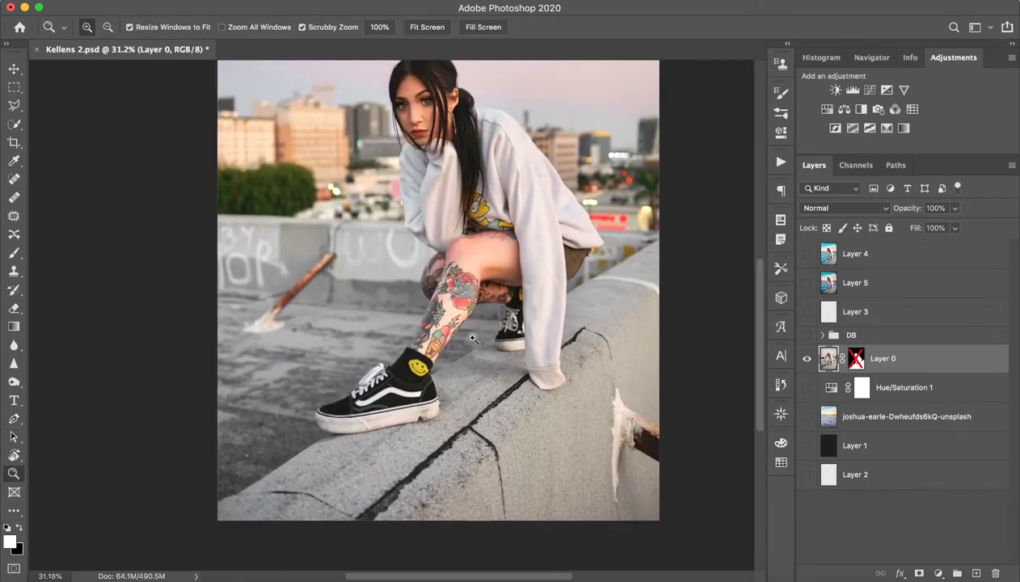
pyautogui.moveTo(472, 337); pyautogui.dragTo(416, 240)
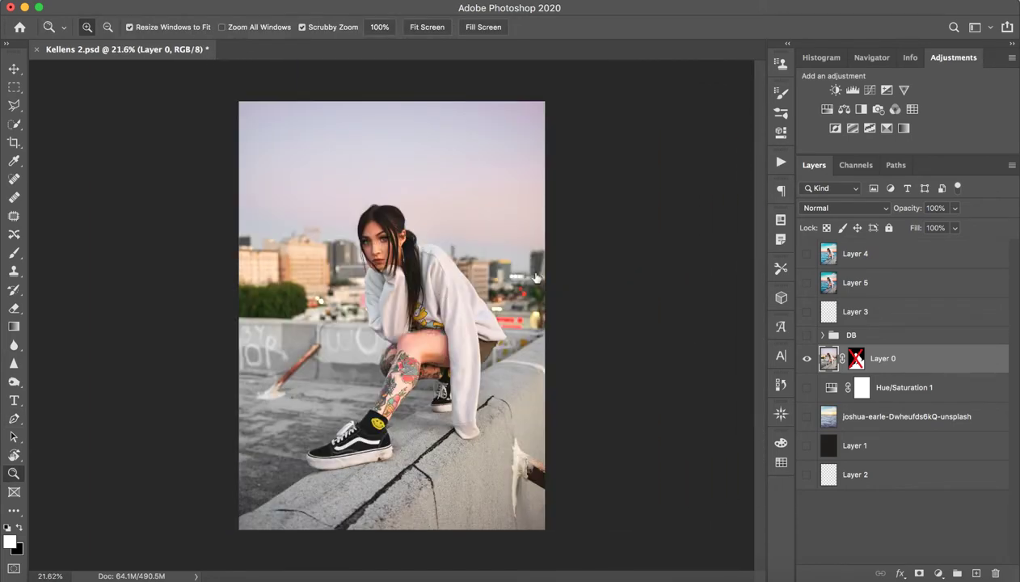
pyautogui.keyDown('shift'); pyautogui.click(855, 358); pyautogui.keyUp('shift')
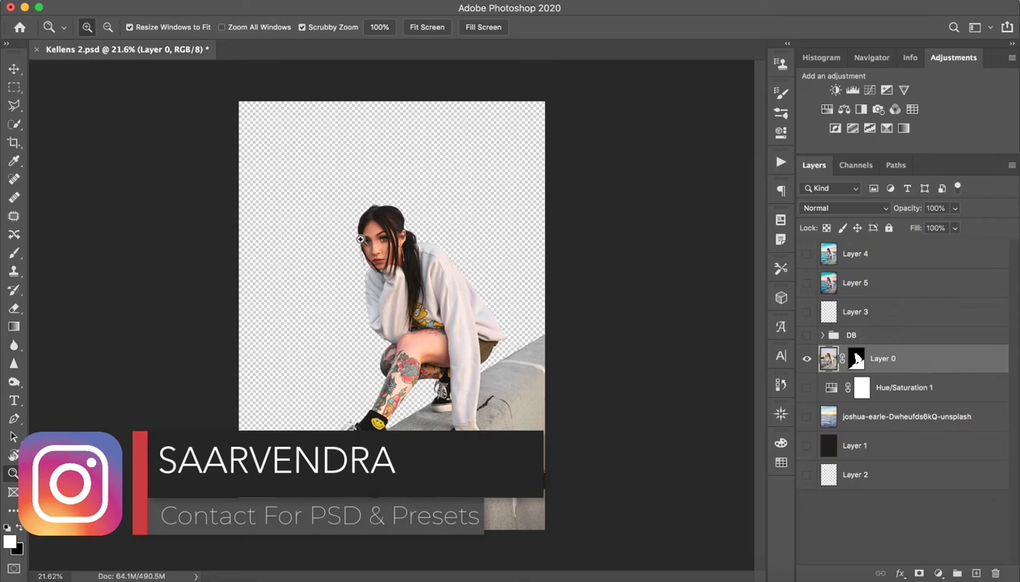
pyautogui.moveTo(357, 236); pyautogui.dragTo(526, 230)
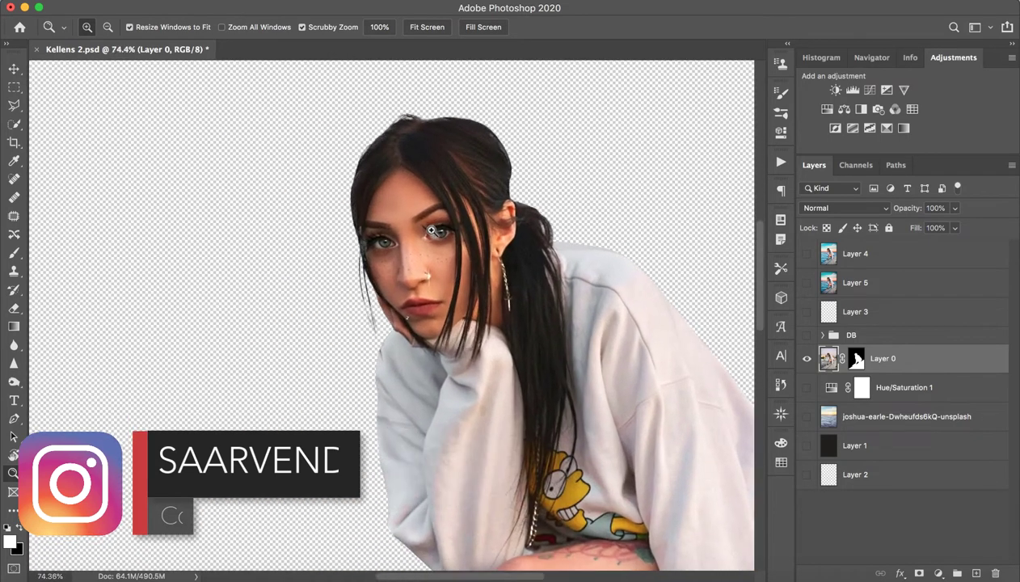
pyautogui.click(806, 445)
pyautogui.moveTo(547, 341)
pyautogui.mouseDown()
pyautogui.moveTo(412, 358)
pyautogui.moveTo(486, 362)
pyautogui.mouseUp()
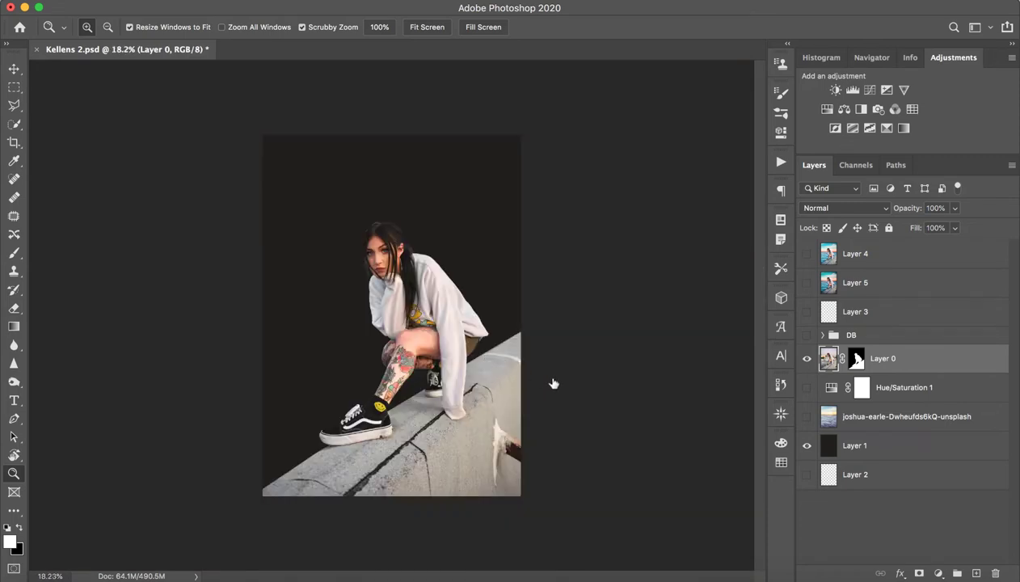
# Step: Show Layer 2 and preview a 50% Gray fill on it, cancelling without applying
pyautogui.click(870, 464)
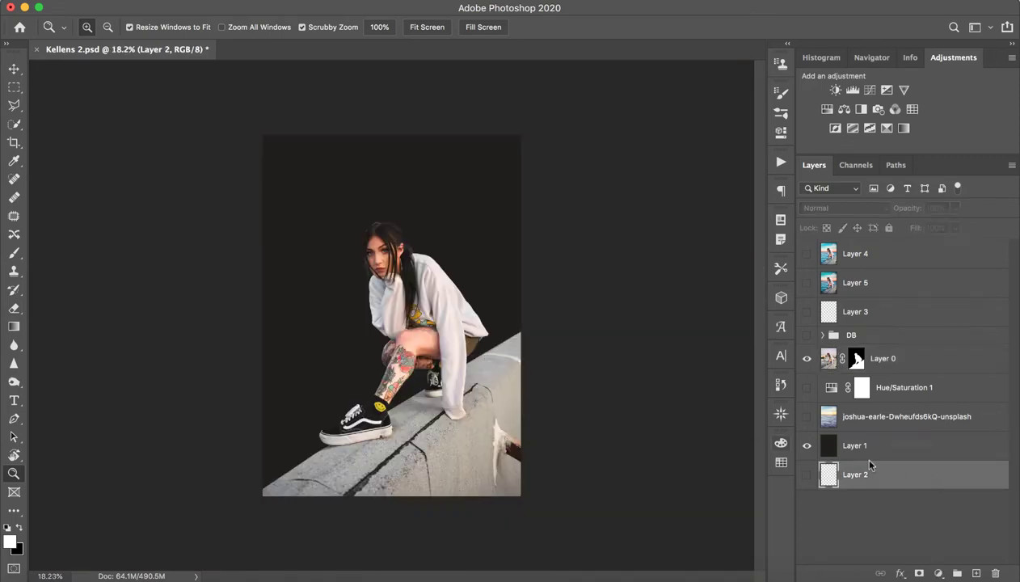
pyautogui.click(807, 446)
pyautogui.click(807, 474)
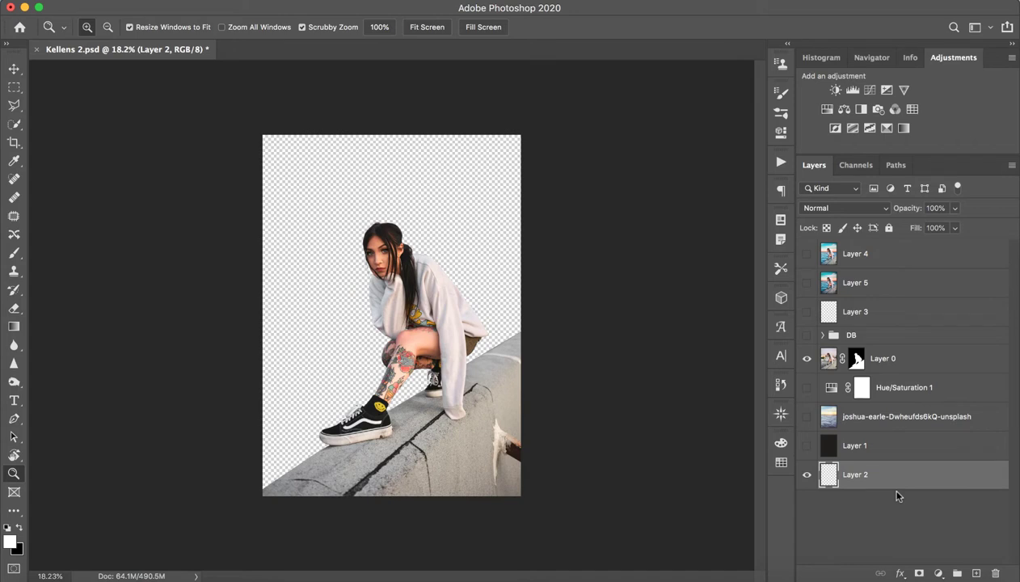
pyautogui.hotkey('shift', 'BackSpace')
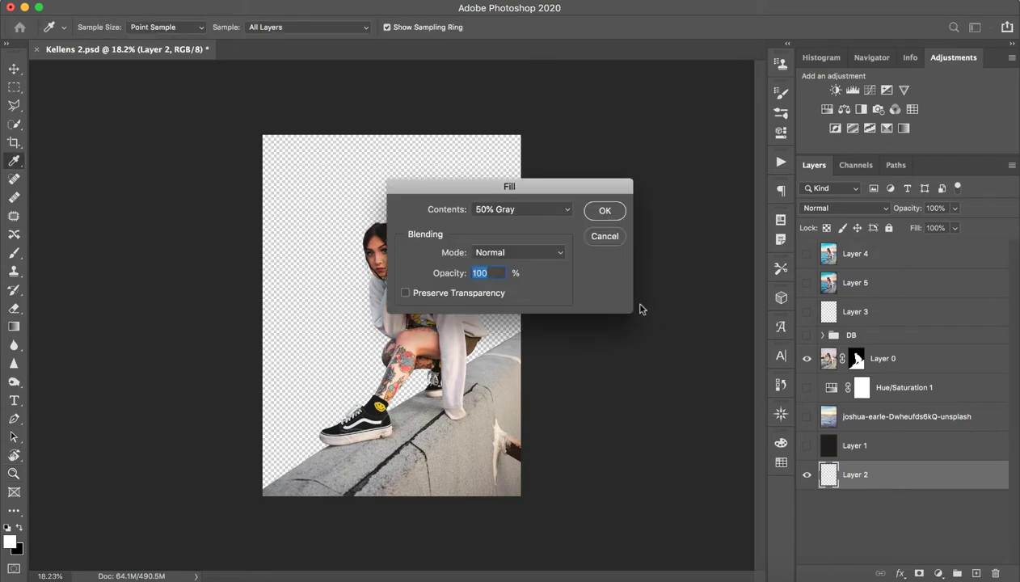
pyautogui.click(498, 207)
pyautogui.click(489, 209)
pyautogui.click(608, 237)
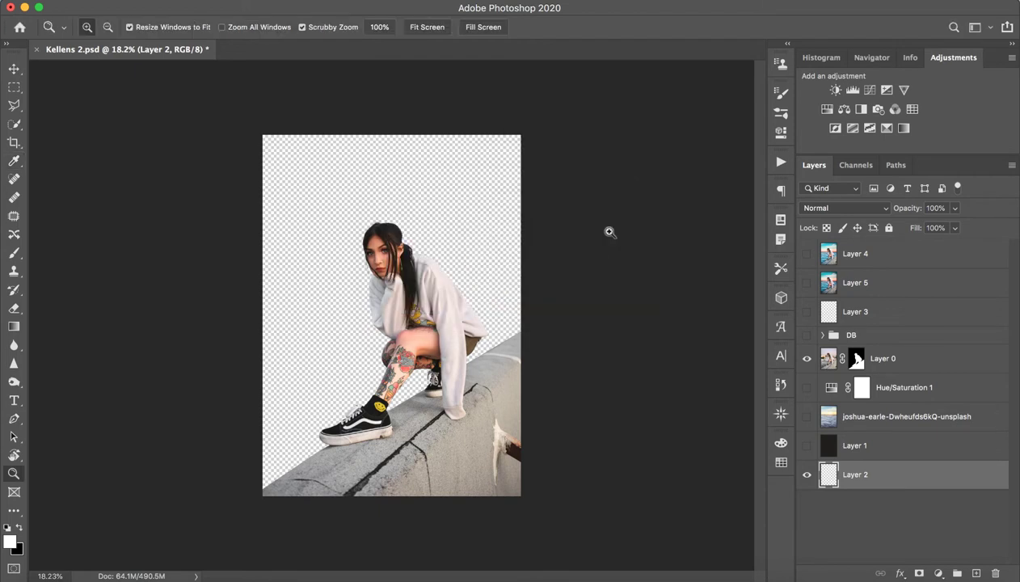
# Step: Show Layer 1's black backdrop and zoom in to inspect the tattooed arm's cut-out edges
pyautogui.click(906, 449)
pyautogui.click(806, 445)
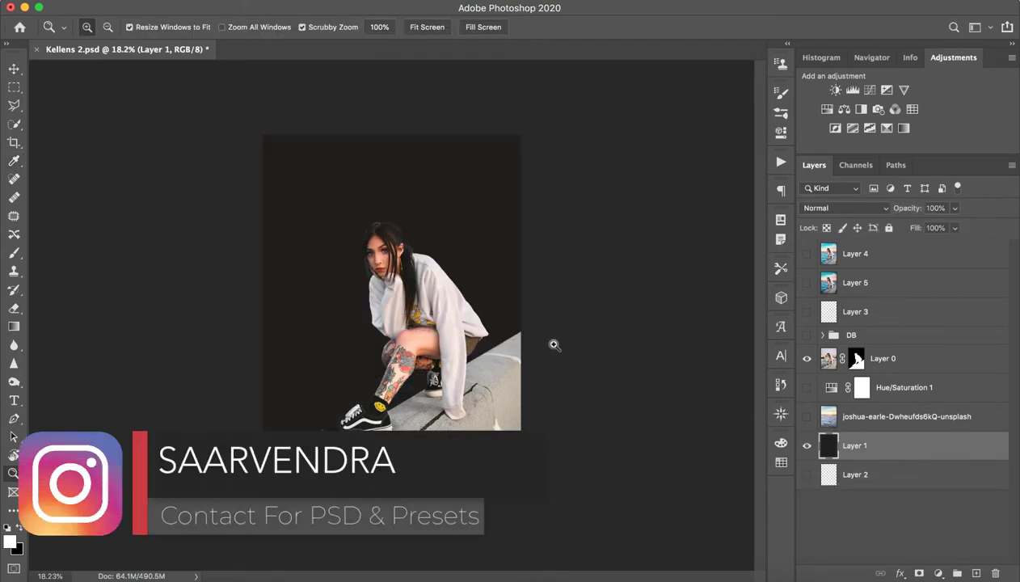
pyautogui.moveTo(348, 265); pyautogui.dragTo(469, 242)
pyautogui.scroll(-5, 485, 186)
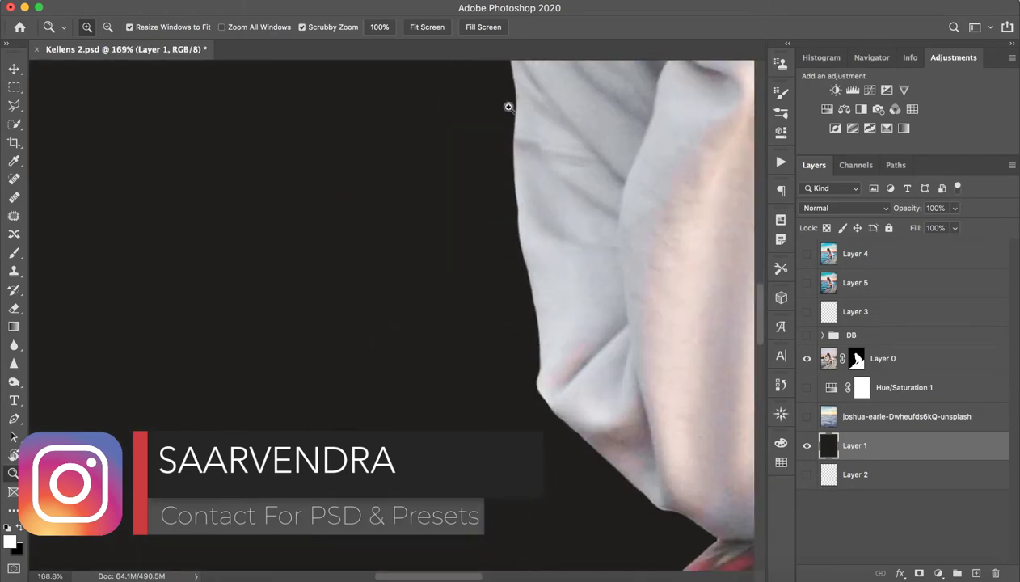
pyautogui.moveTo(534, 324); pyautogui.dragTo(522, 141)
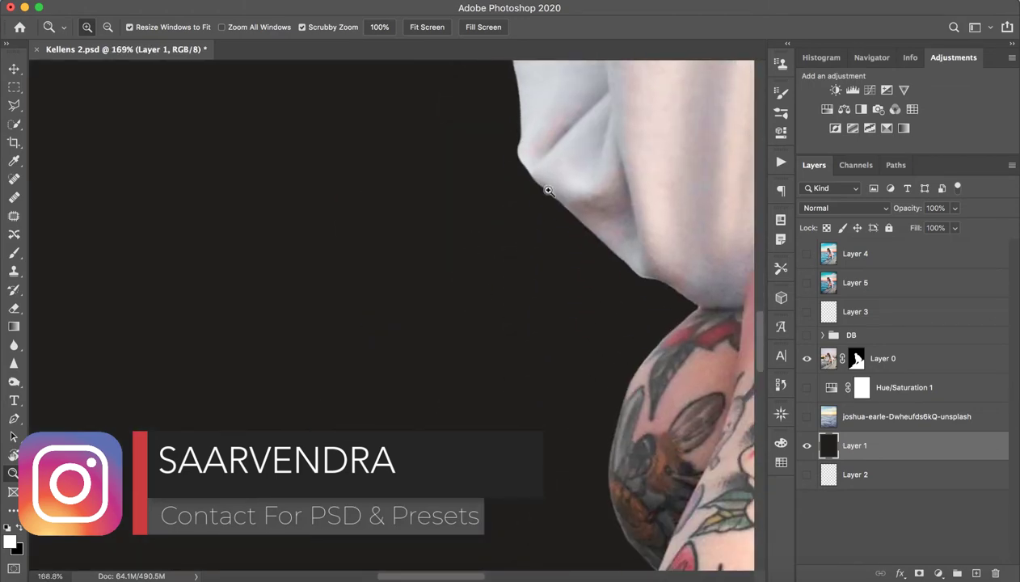
pyautogui.moveTo(630, 402); pyautogui.dragTo(626, 157)
pyautogui.scroll(-5, 639, 145)
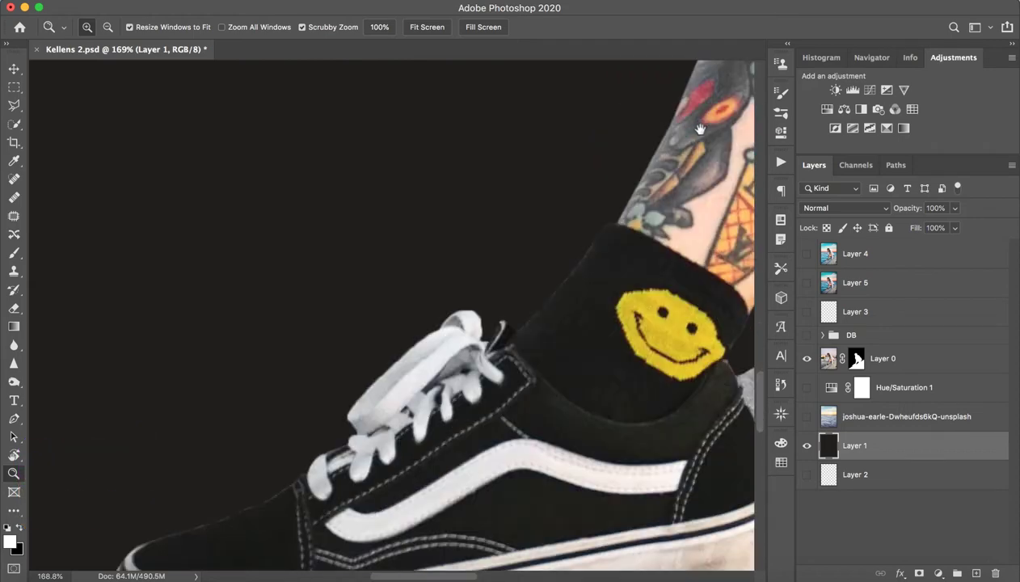
pyautogui.scroll(-5, 687, 130)
pyautogui.hscroll(5, 626, 273)
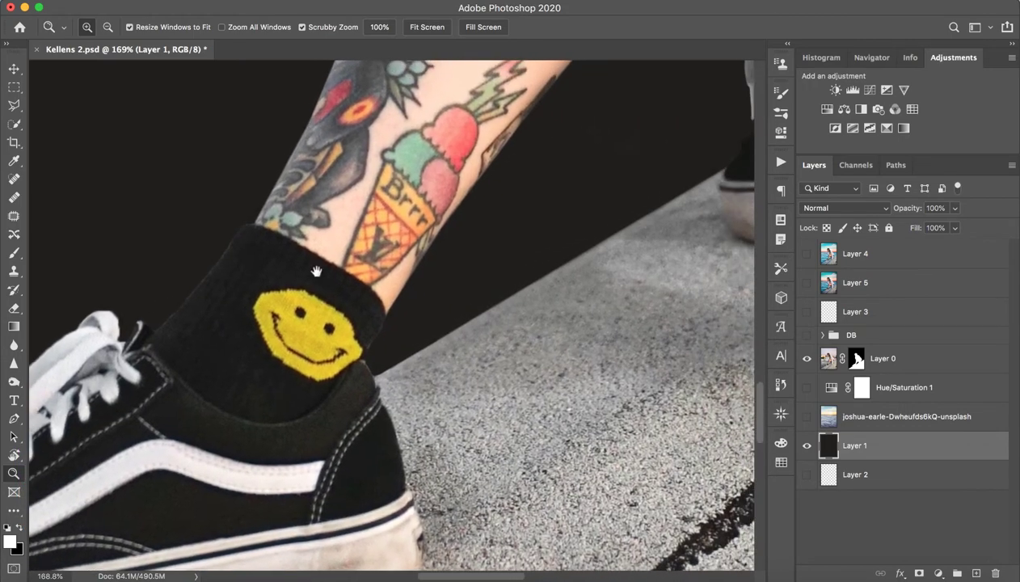
pyautogui.scroll(5, 318, 291)
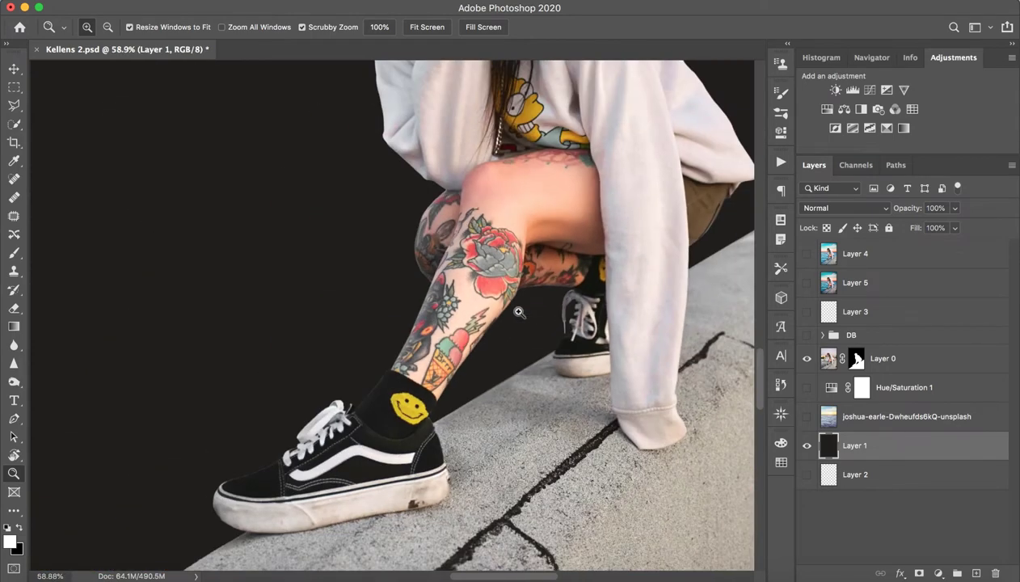
pyautogui.moveTo(546, 310); pyautogui.dragTo(612, 324)
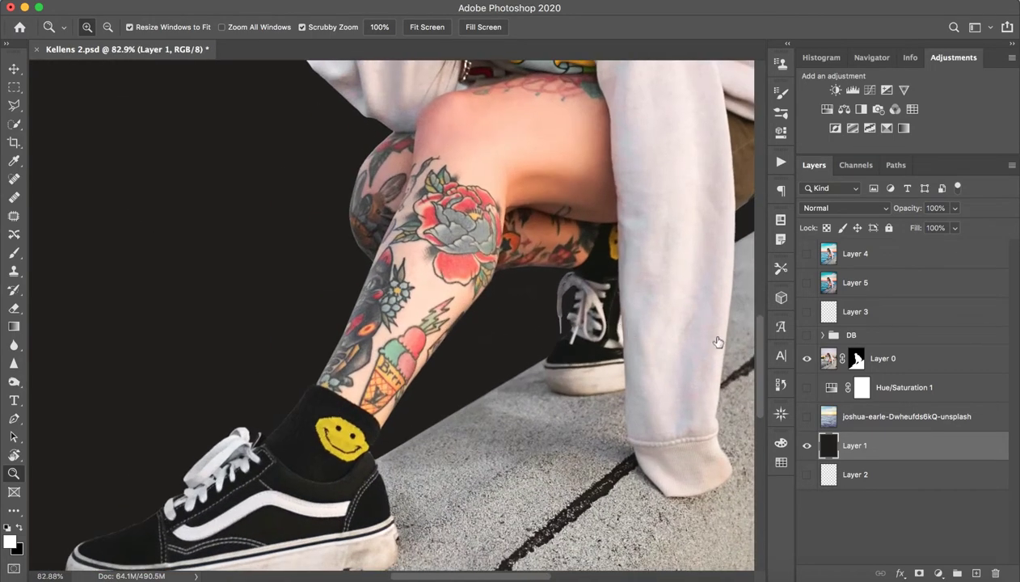
# Step: Compare Layer 0 with its mask off and on, leaving the mask enabled
pyautogui.keyDown('shift'); pyautogui.click(854, 357); pyautogui.keyUp('shift')
pyautogui.keyDown('shift'); pyautogui.click(861, 359); pyautogui.keyUp('shift')
pyautogui.doubleClick(865, 358)
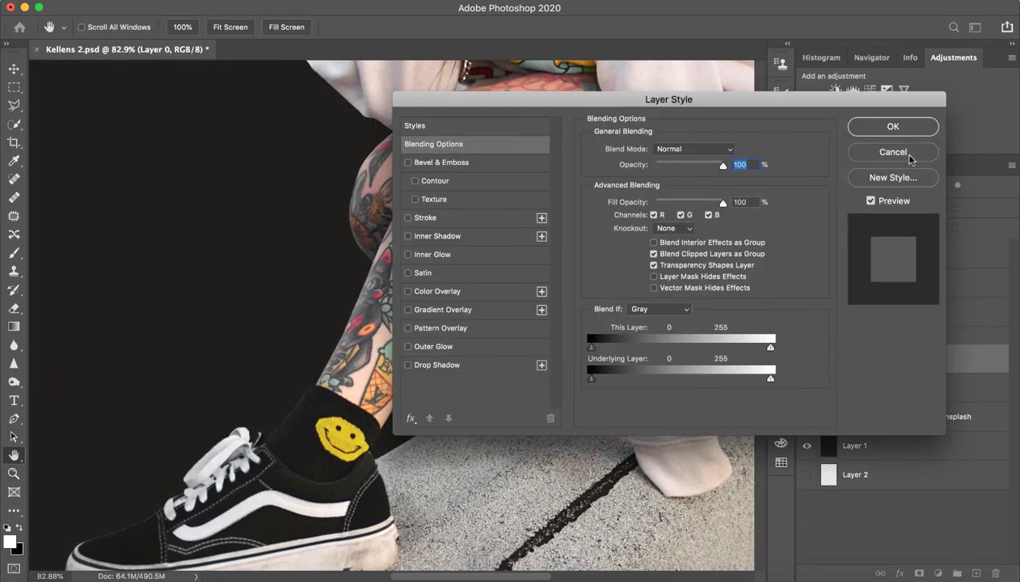
pyautogui.click(895, 153)
pyautogui.keyDown('shift'); pyautogui.click(855, 358); pyautogui.keyUp('shift')
pyautogui.hotkey('ctrl', '0')
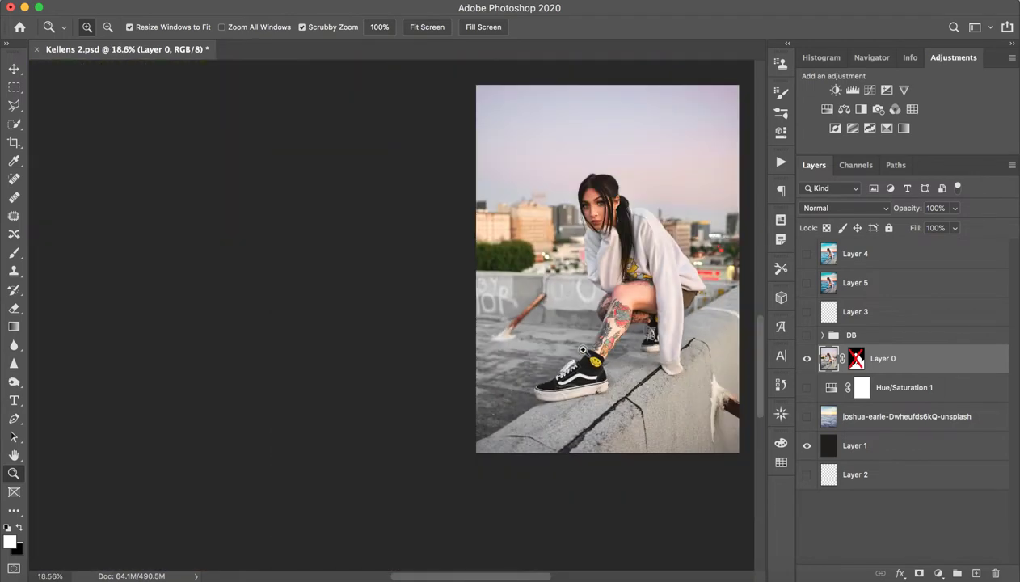
pyautogui.keyDown('shift'); pyautogui.click(858, 359); pyautogui.keyUp('shift')
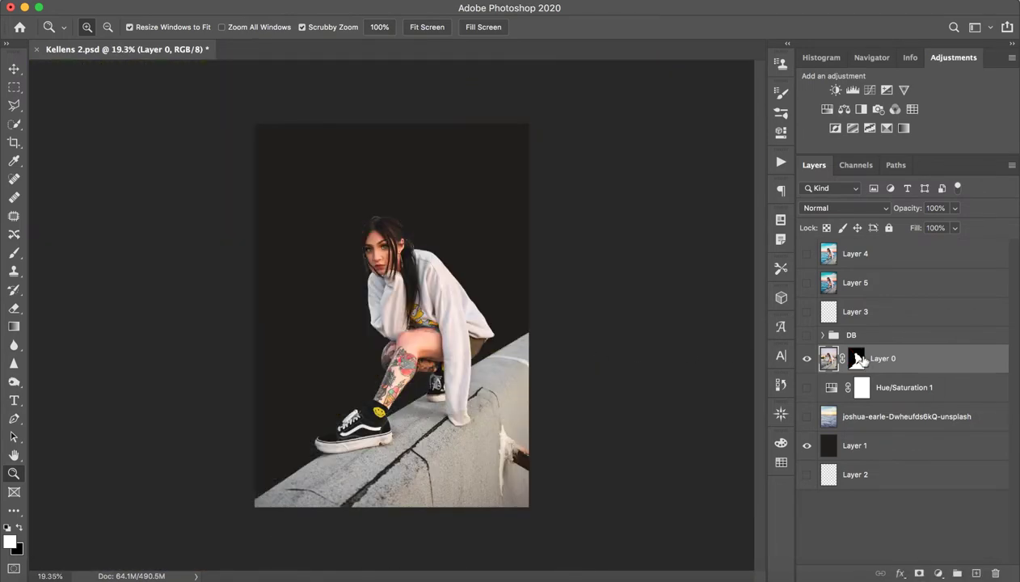
# Step: Toggle the black backdrop off and on, then zoom in to check the face edges
pyautogui.click(807, 445)
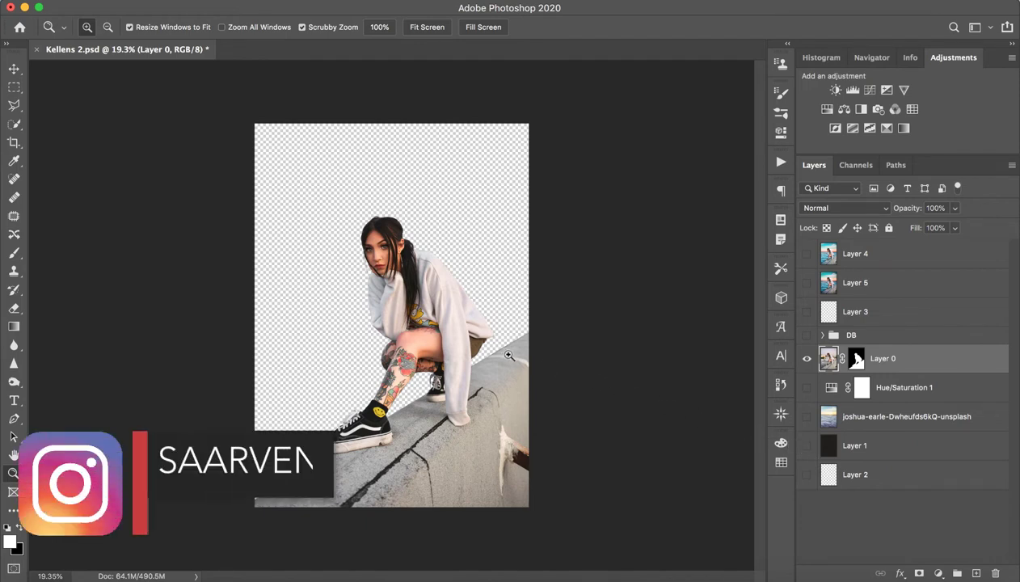
pyautogui.click(806, 445)
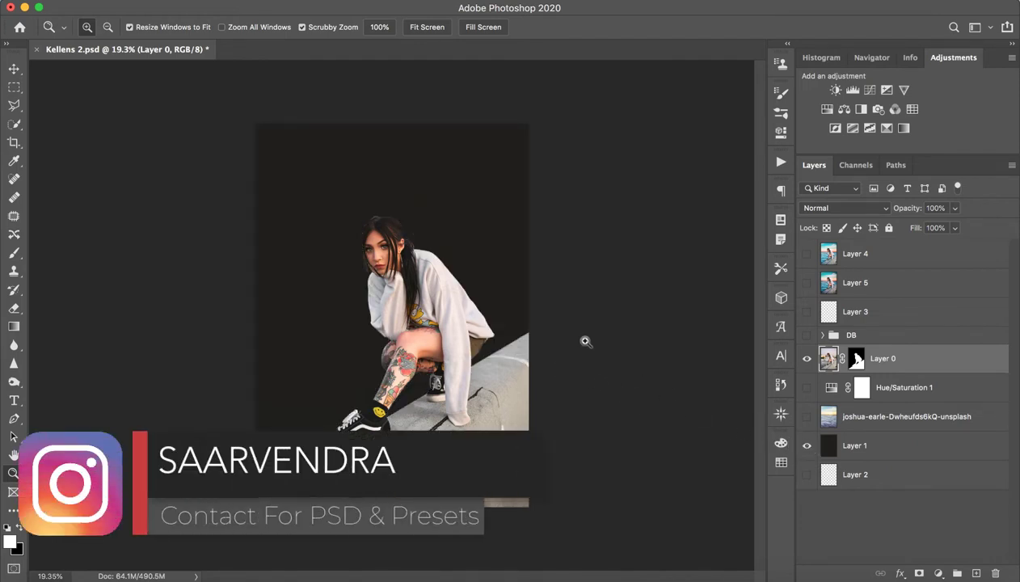
pyautogui.moveTo(358, 232); pyautogui.dragTo(482, 200)
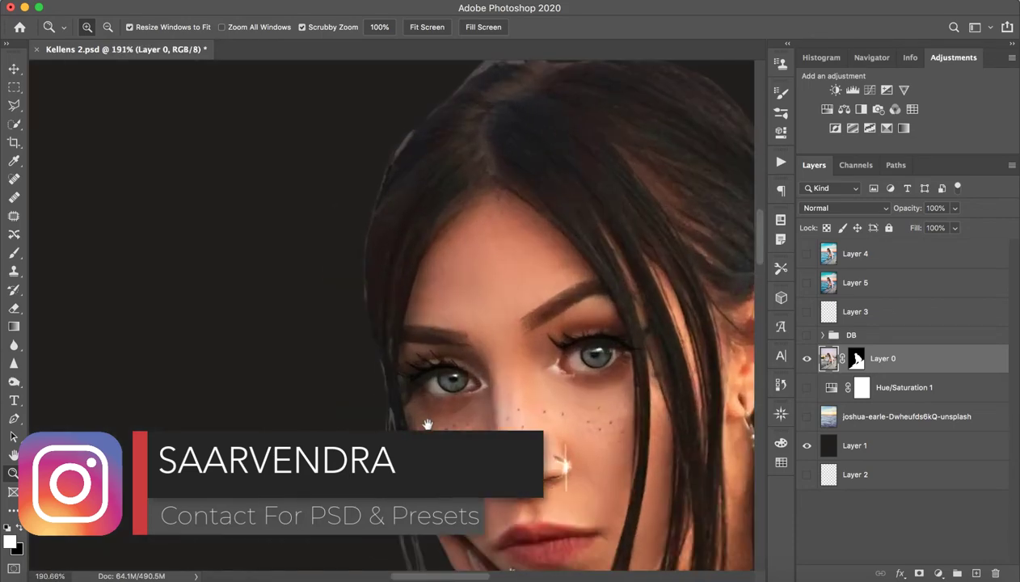
pyautogui.scroll(-5, 482, 201)
pyautogui.scroll(2, 431, 157)
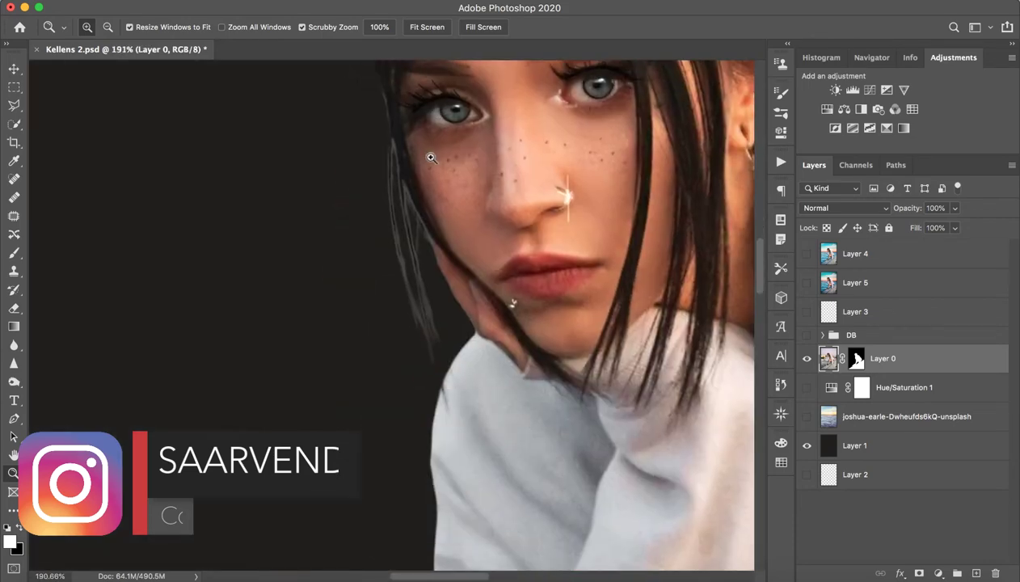
pyautogui.moveTo(587, 353)
pyautogui.mouseDown()
pyautogui.moveTo(482, 365)
pyautogui.moveTo(526, 371)
pyautogui.moveTo(525, 297)
pyautogui.moveTo(514, 288)
pyautogui.mouseUp()
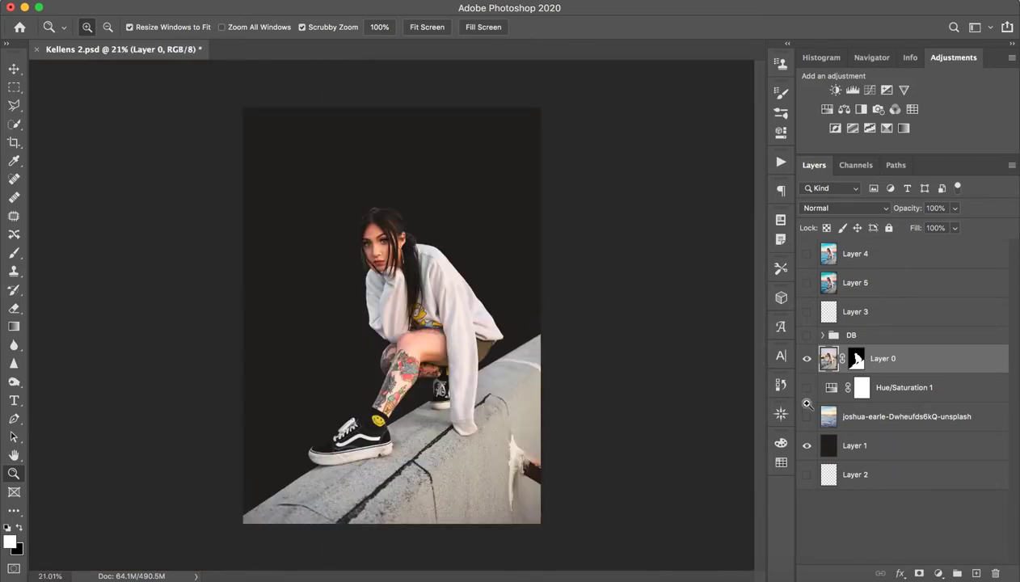
# Step: Hide the black backdrop and show the joshua-earle sky-and-clouds photo behind her
pyautogui.click(806, 445)
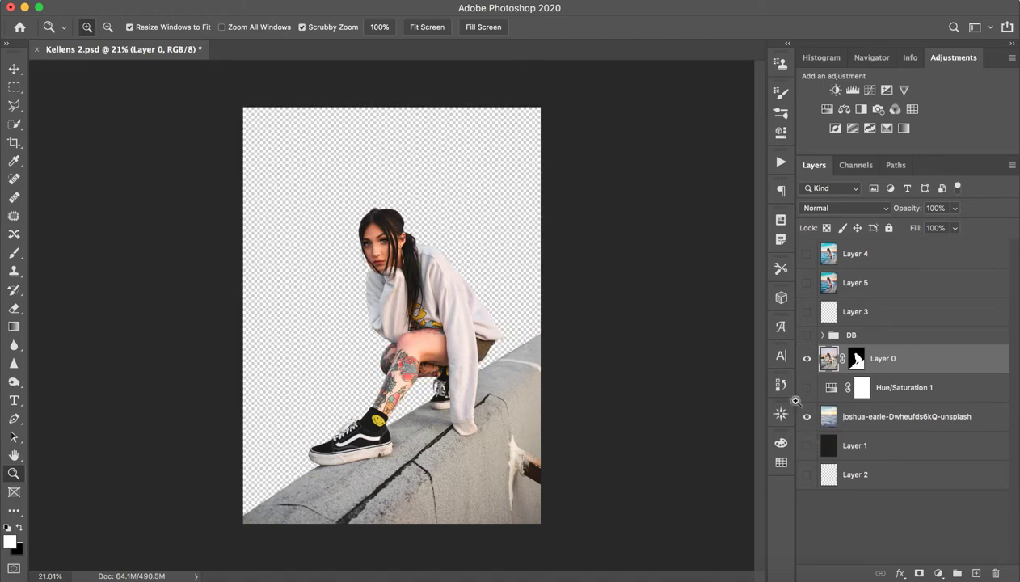
pyautogui.click(807, 416)
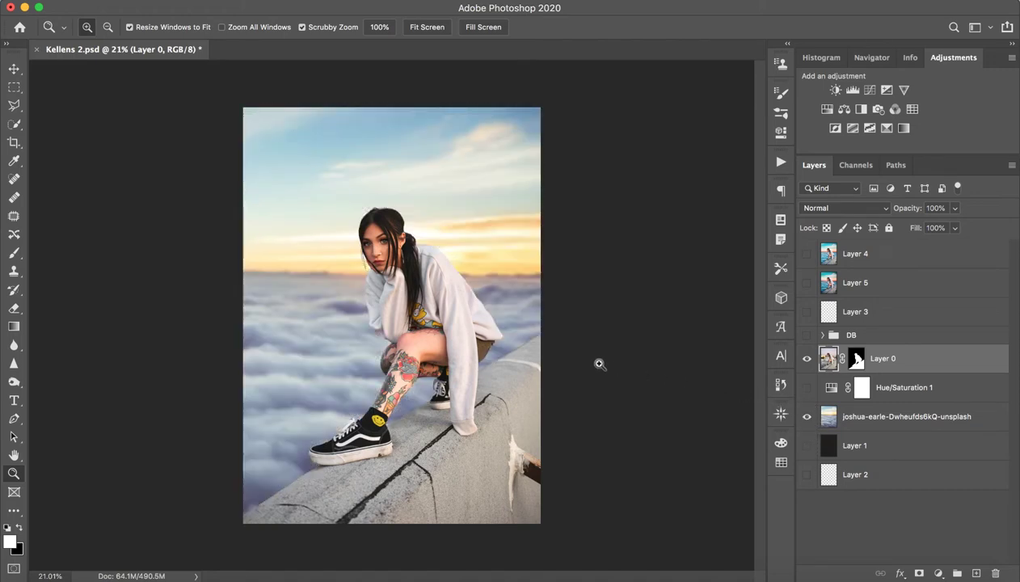
pyautogui.moveTo(481, 343); pyautogui.dragTo(474, 337)
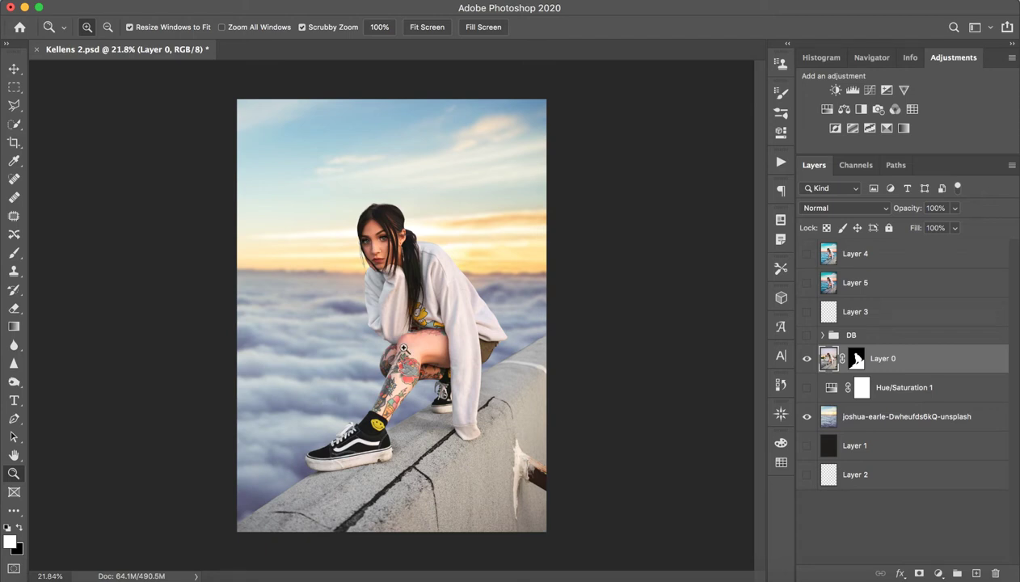
# Step: Compare Hue/Saturation 1 off and on, leaving it on, and check her face up close
pyautogui.click(807, 388)
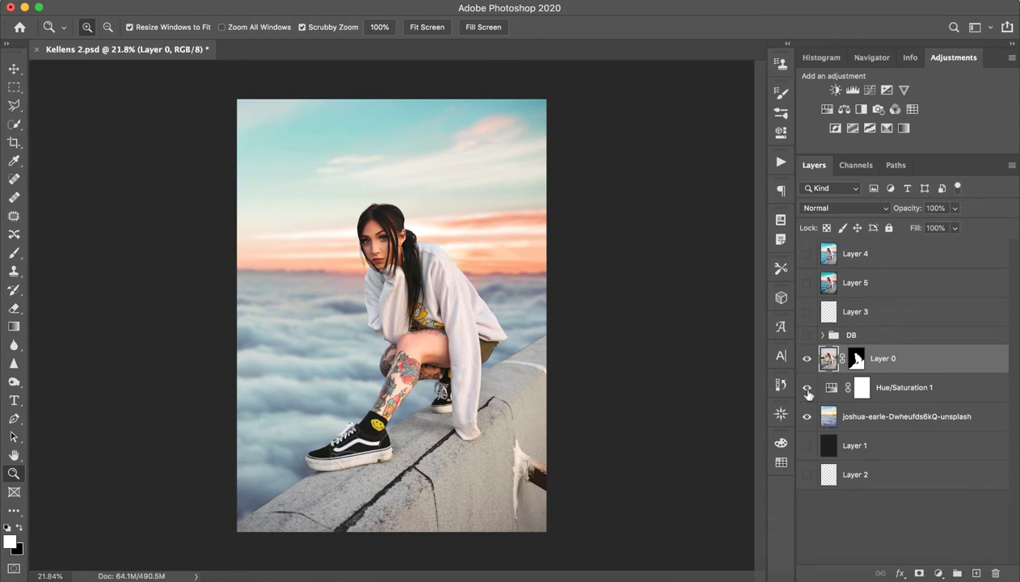
pyautogui.click(807, 389)
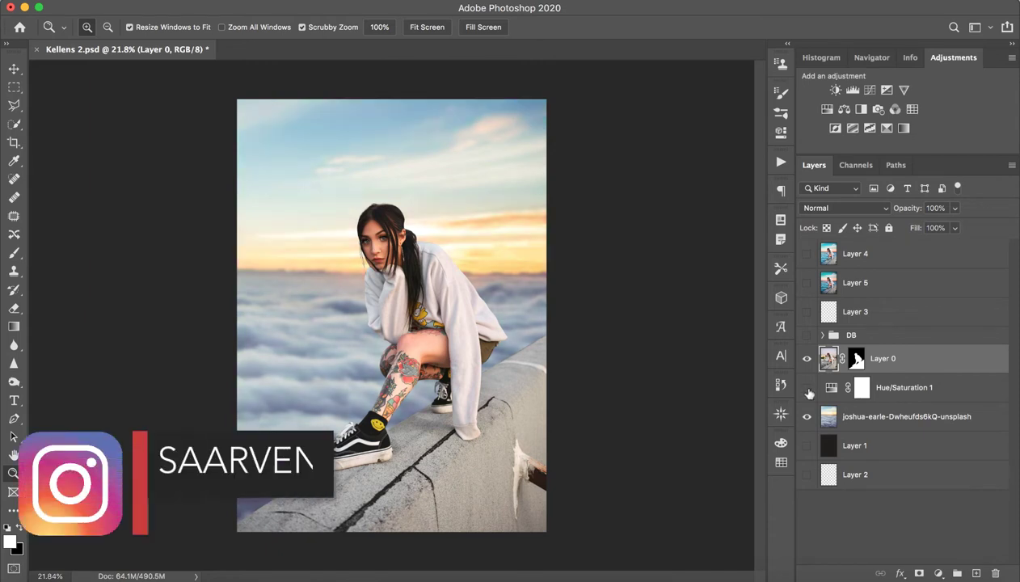
pyautogui.click(807, 389)
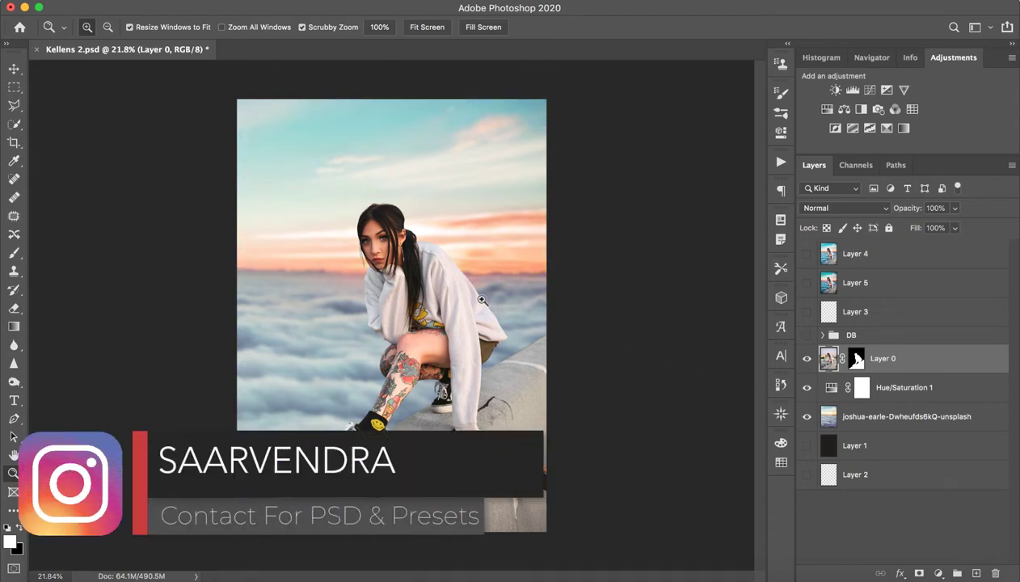
pyautogui.moveTo(420, 247)
pyautogui.mouseDown()
pyautogui.moveTo(519, 240)
pyautogui.moveTo(489, 276)
pyautogui.moveTo(512, 204)
pyautogui.mouseUp()
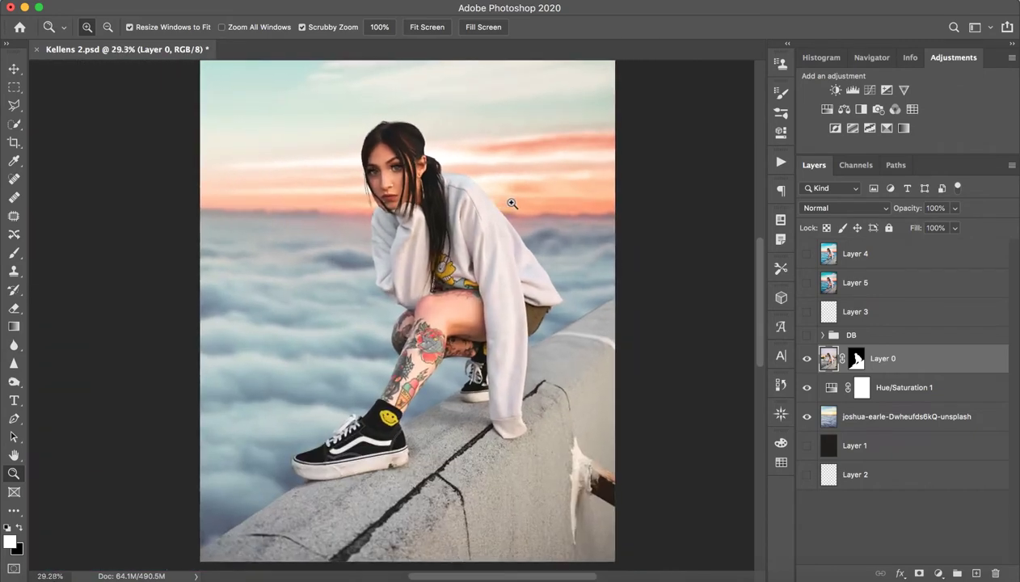
pyautogui.click(511, 204)
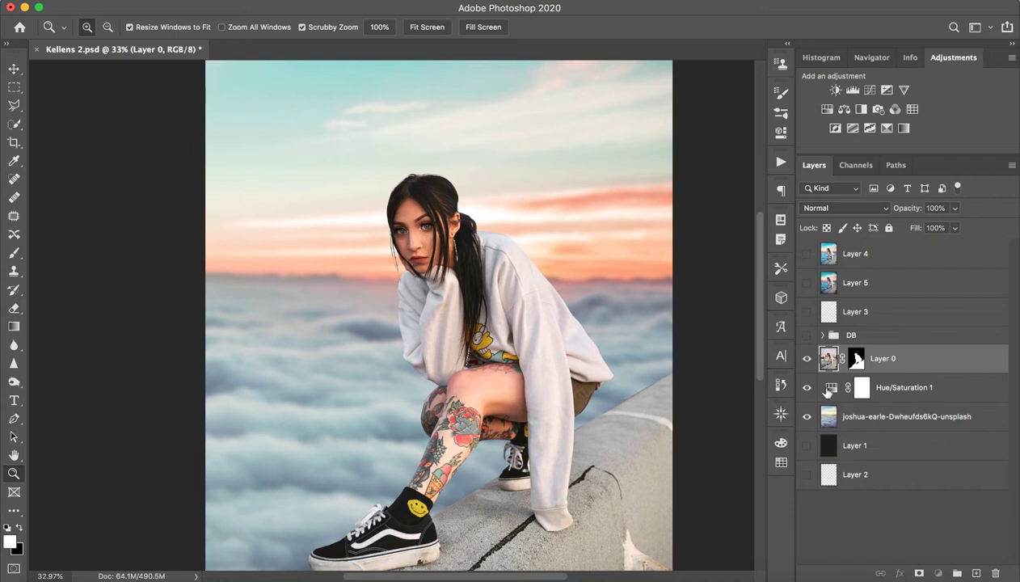
pyautogui.doubleClick(831, 389)
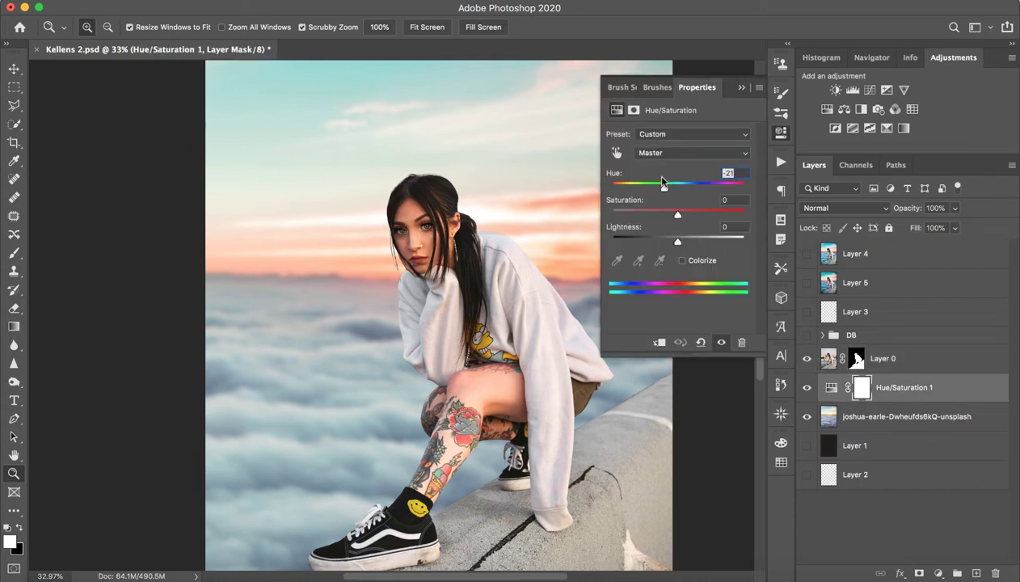
pyautogui.moveTo(664, 187)
pyautogui.mouseDown()
pyautogui.moveTo(683, 188)
pyautogui.moveTo(651, 188)
pyautogui.moveTo(683, 188)
pyautogui.mouseUp()
pyautogui.click(741, 87)
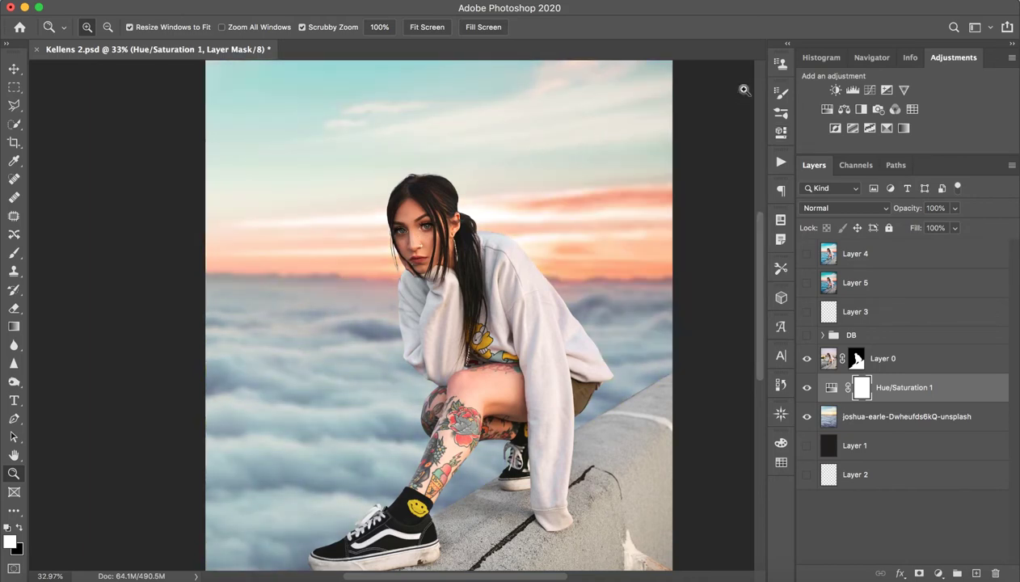
pyautogui.click(806, 387)
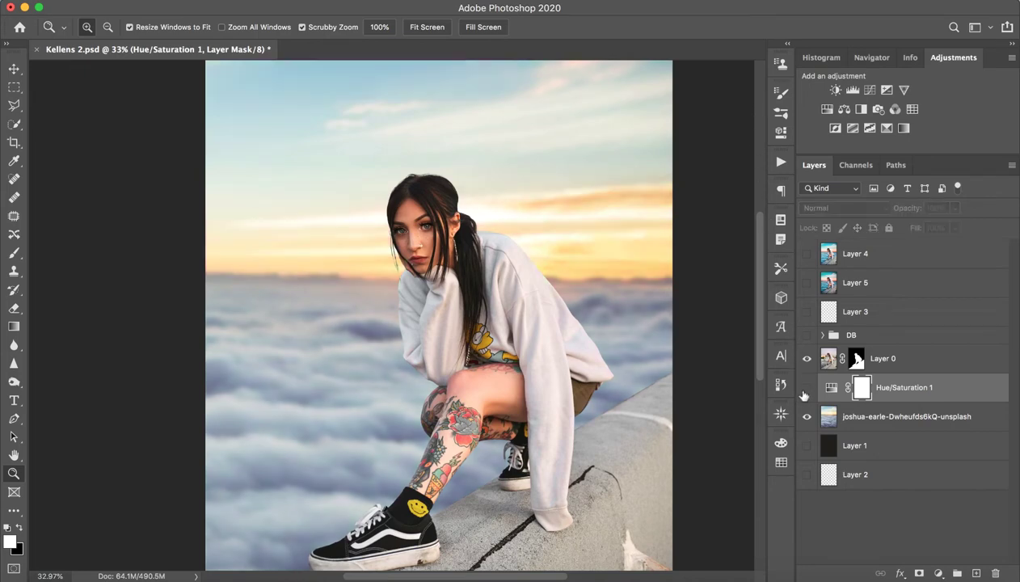
pyautogui.click(806, 388)
pyautogui.click(805, 388)
pyautogui.click(805, 388)
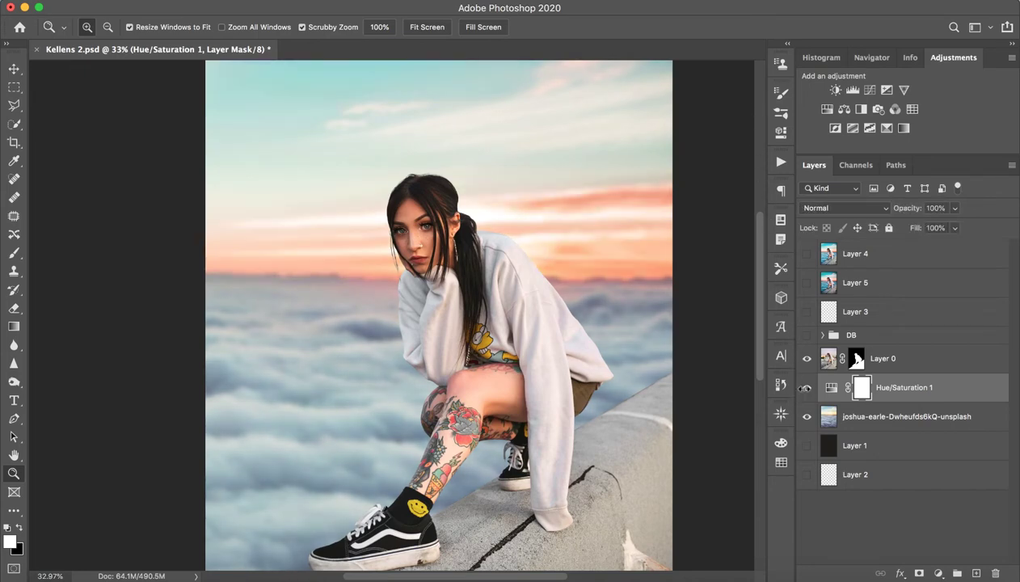
pyautogui.moveTo(565, 367); pyautogui.dragTo(500, 367)
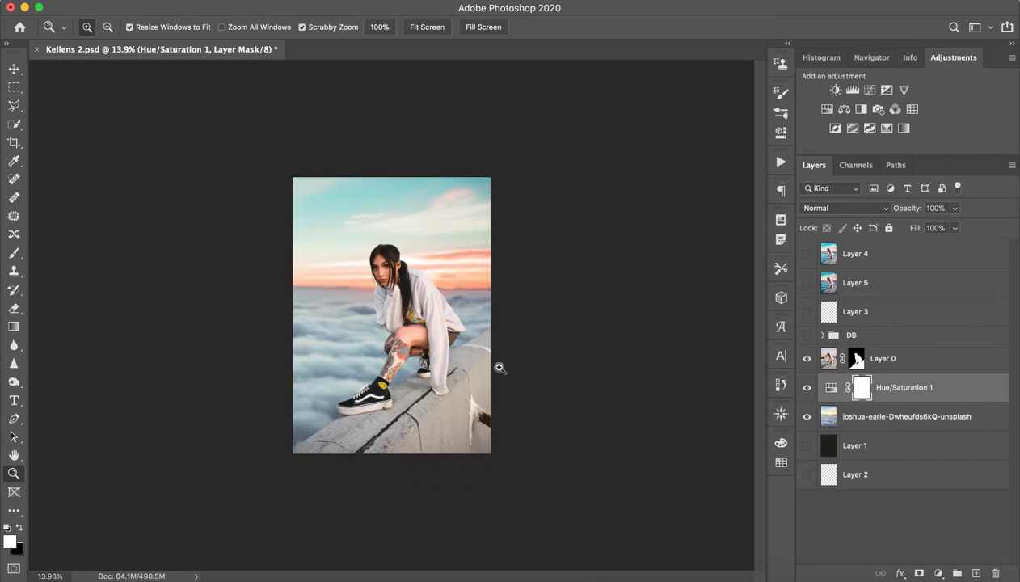
# Step: Zoom into the face and compare the DB group off and on at the forehead, ending visible
pyautogui.moveTo(388, 309); pyautogui.dragTo(421, 305)
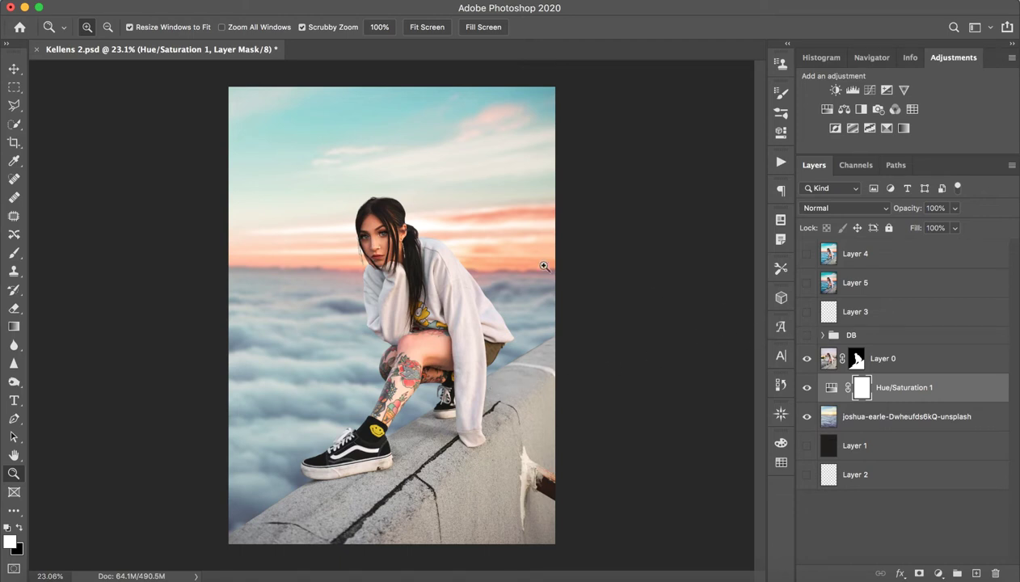
pyautogui.moveTo(346, 220)
pyautogui.mouseDown()
pyautogui.moveTo(448, 215)
pyautogui.moveTo(519, 234)
pyautogui.mouseUp()
pyautogui.moveTo(393, 291); pyautogui.dragTo(369, 269)
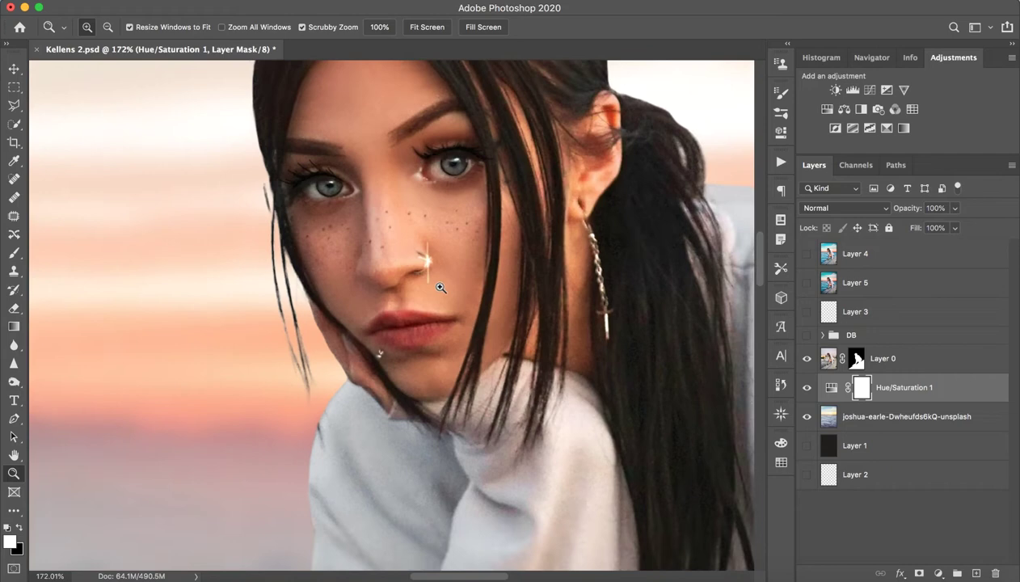
pyautogui.moveTo(459, 279); pyautogui.dragTo(426, 291)
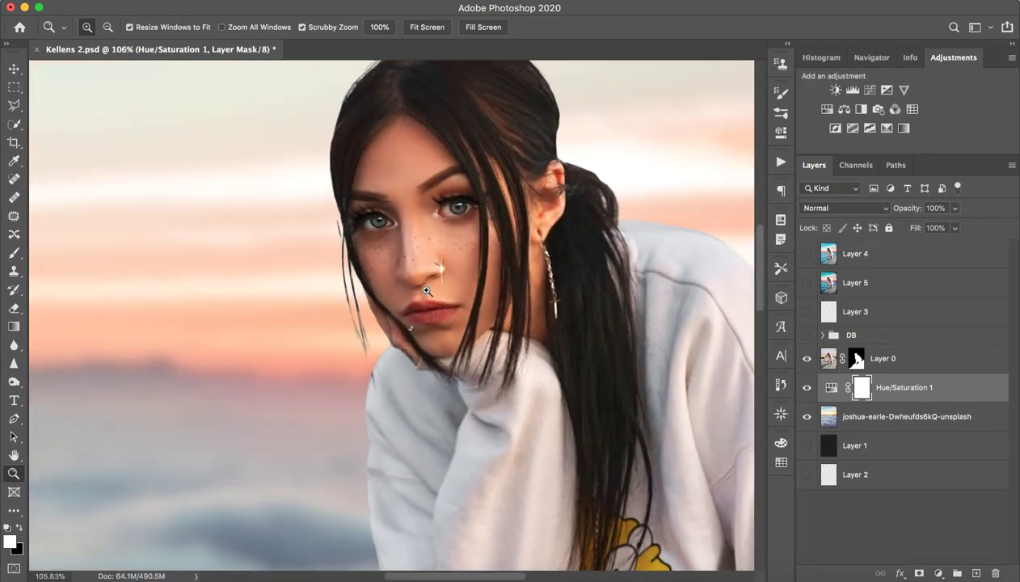
pyautogui.scroll(3, 368, 226)
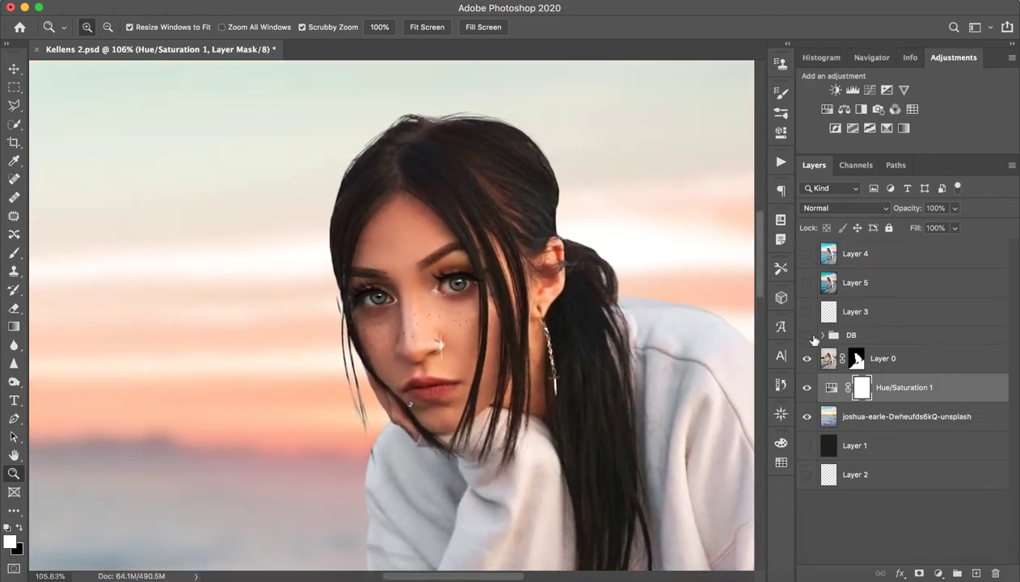
pyautogui.click(809, 337)
pyautogui.click(809, 336)
pyautogui.moveTo(365, 232)
pyautogui.mouseDown()
pyautogui.moveTo(447, 234)
pyautogui.moveTo(516, 216)
pyautogui.moveTo(341, 320)
pyautogui.mouseUp()
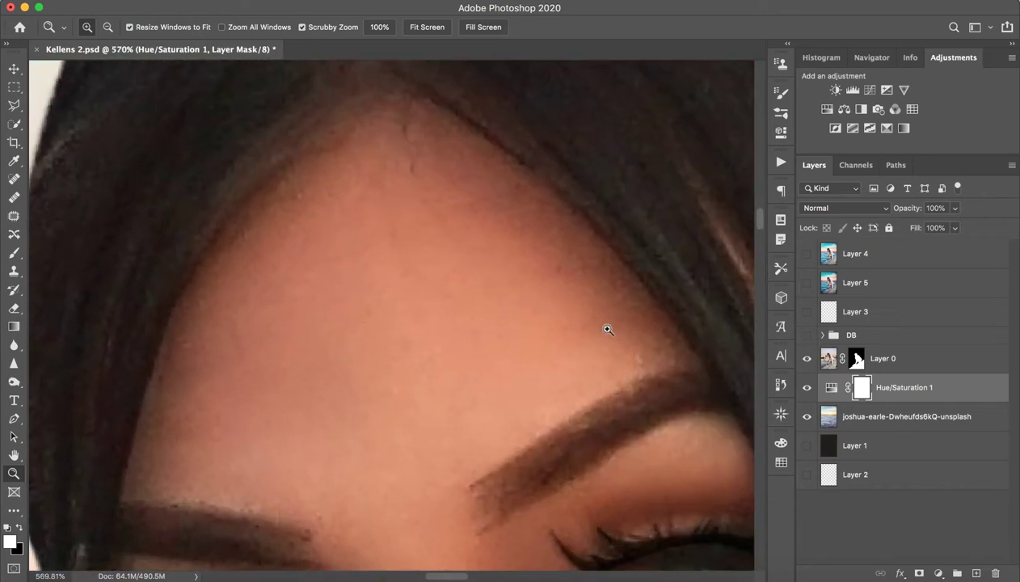
pyautogui.click(808, 334)
# Step: Expand the DB group, select the Dodge mask, and view its Curves lifting 128 to 147
pyautogui.click(821, 334)
pyautogui.moveTo(552, 339)
pyautogui.mouseDown()
pyautogui.moveTo(499, 411)
pyautogui.moveTo(474, 227)
pyautogui.mouseUp()
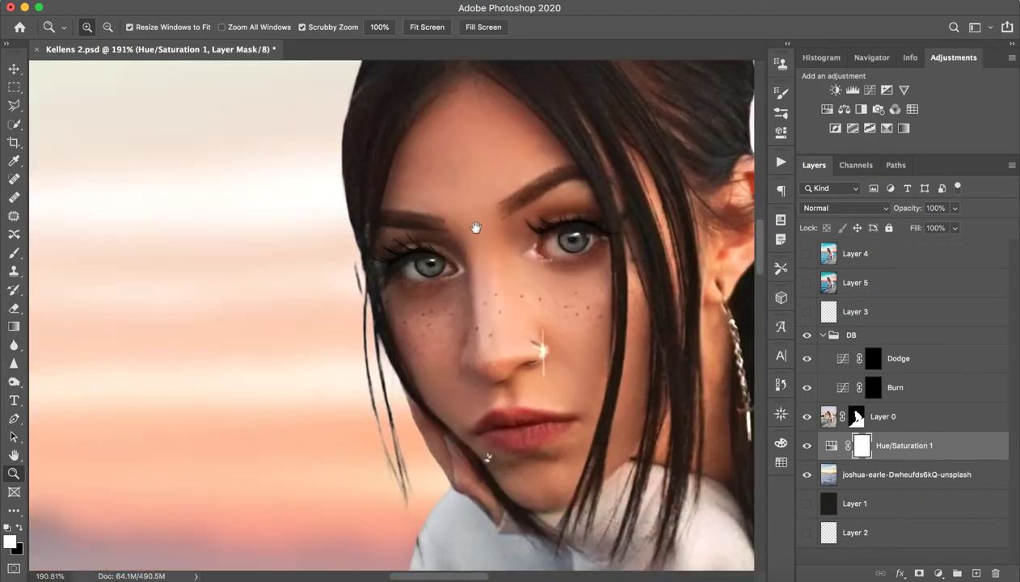
pyautogui.moveTo(491, 186)
pyautogui.mouseDown()
pyautogui.moveTo(539, 187)
pyautogui.moveTo(426, 231)
pyautogui.moveTo(460, 341)
pyautogui.moveTo(478, 266)
pyautogui.moveTo(462, 273)
pyautogui.mouseUp()
pyautogui.moveTo(587, 275); pyautogui.dragTo(503, 326)
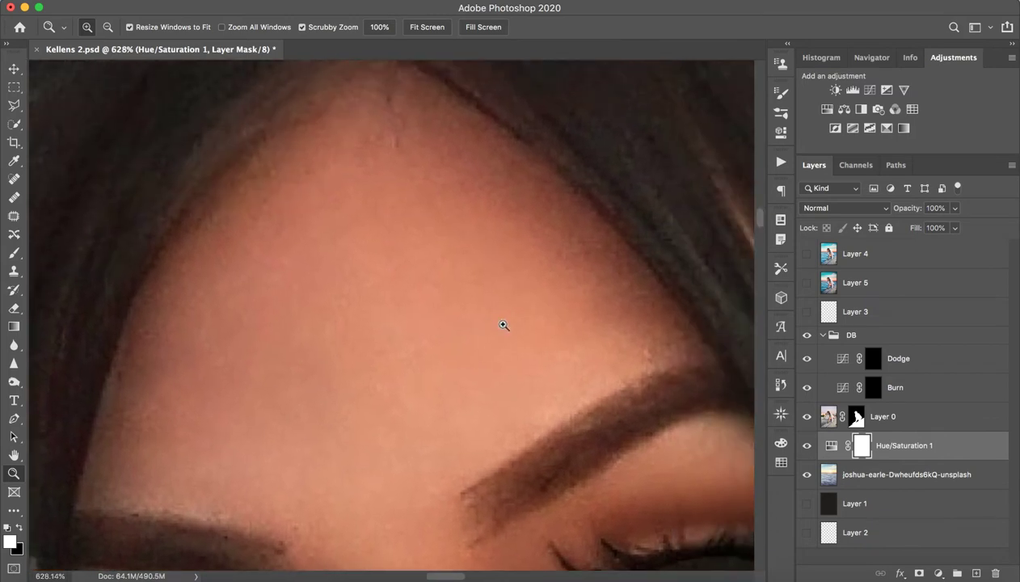
pyautogui.click(929, 365)
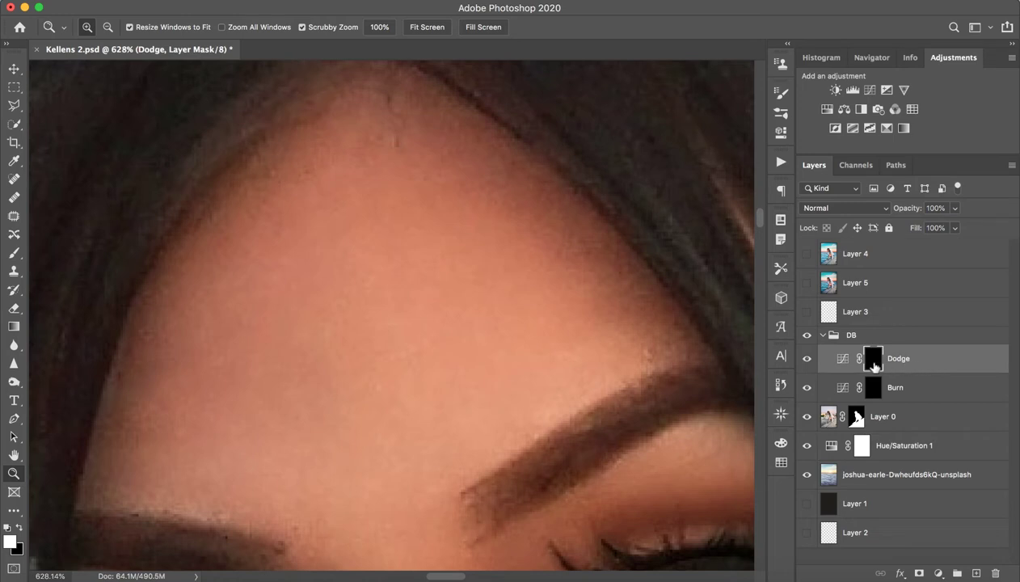
pyautogui.doubleClick(843, 361)
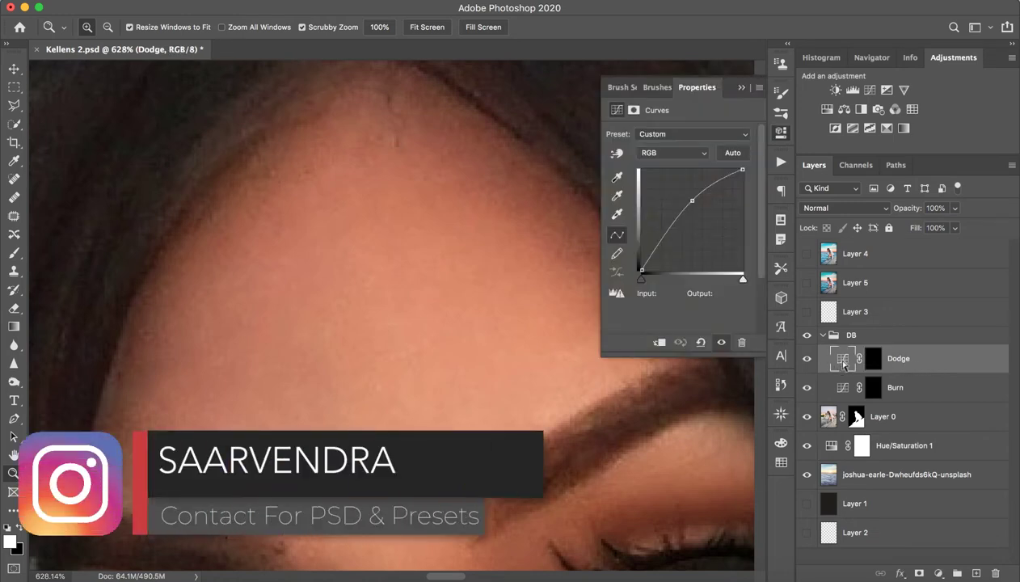
pyautogui.click(13, 253)
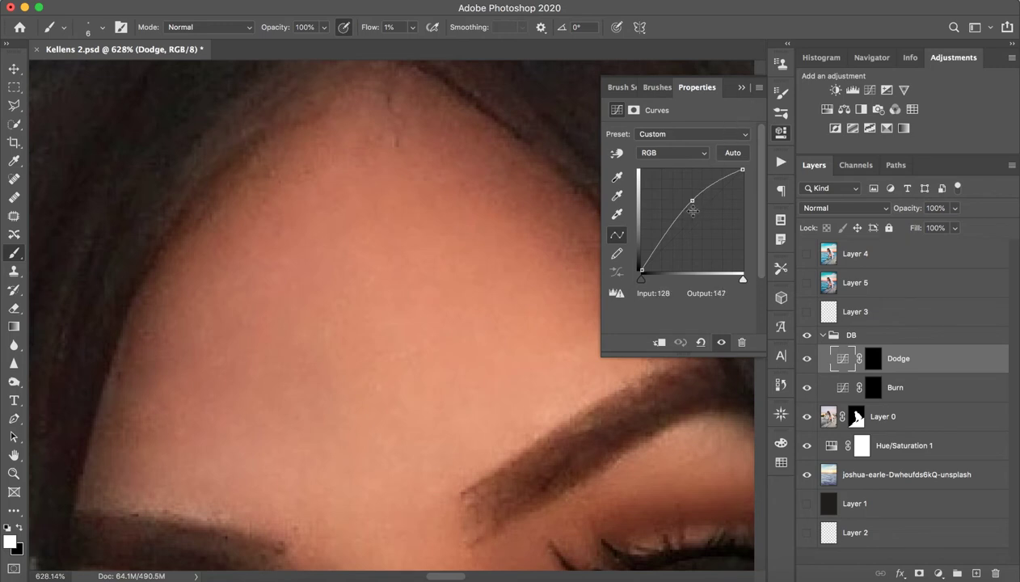
# Step: View the Burn layer's darkening curve, close Properties, and reselect the Dodge mask
pyautogui.click(826, 381)
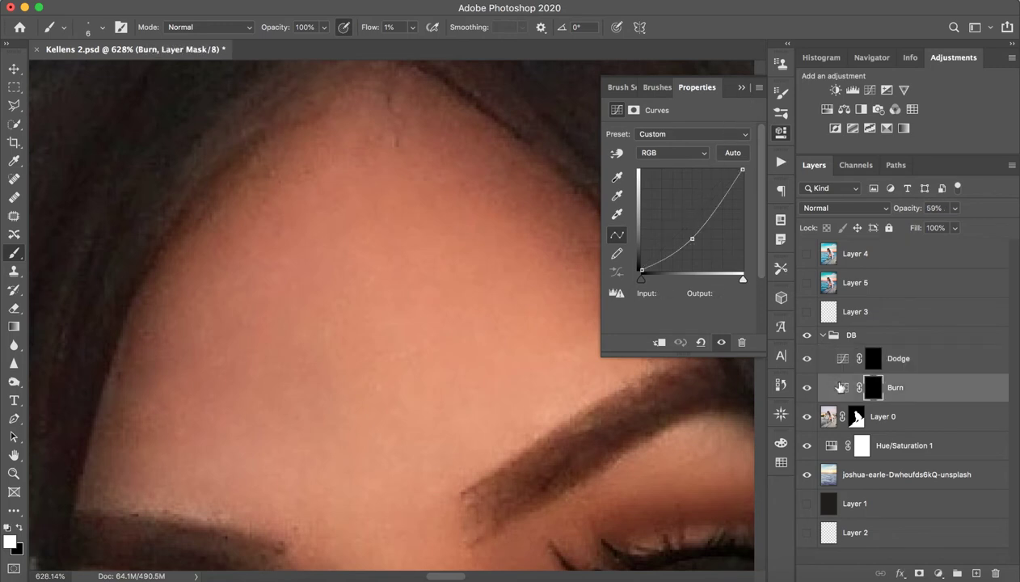
pyautogui.click(734, 87)
pyautogui.click(876, 363)
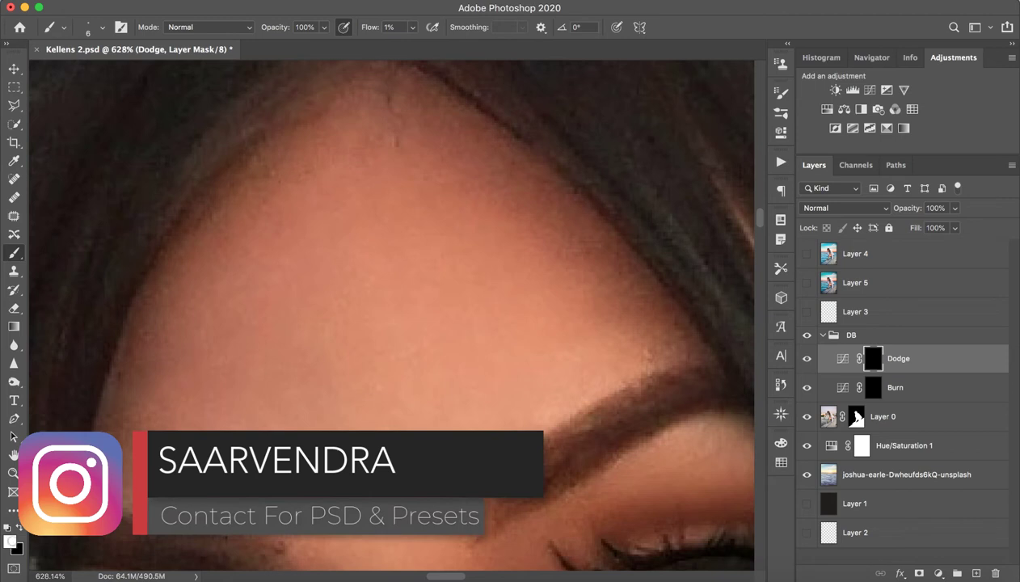
# Step: Zoom in on the forehead and set a 6 px, 1% hardness brush for the Dodge mask
pyautogui.press('z')
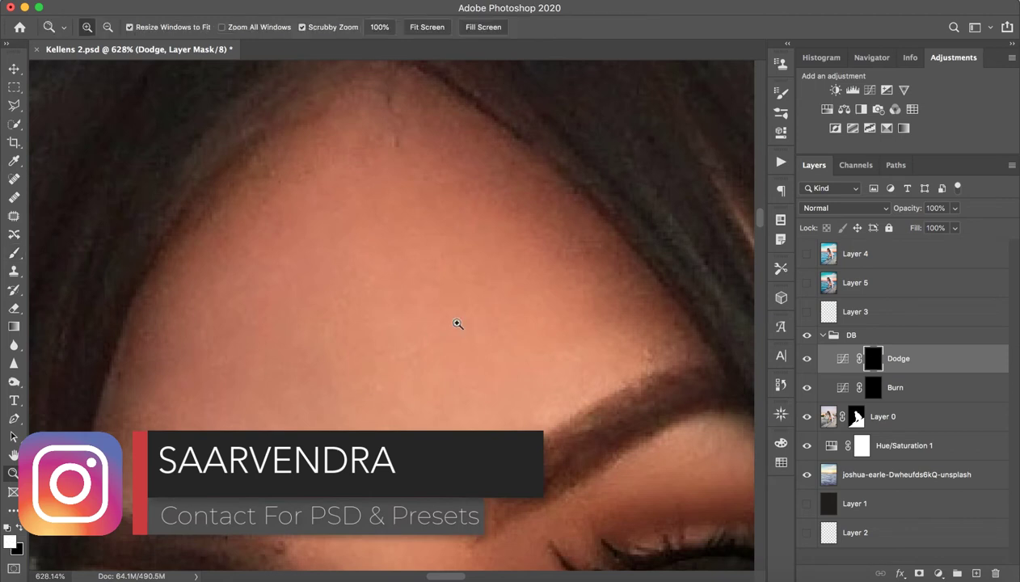
pyautogui.moveTo(460, 323); pyautogui.dragTo(474, 321)
pyautogui.press('b')
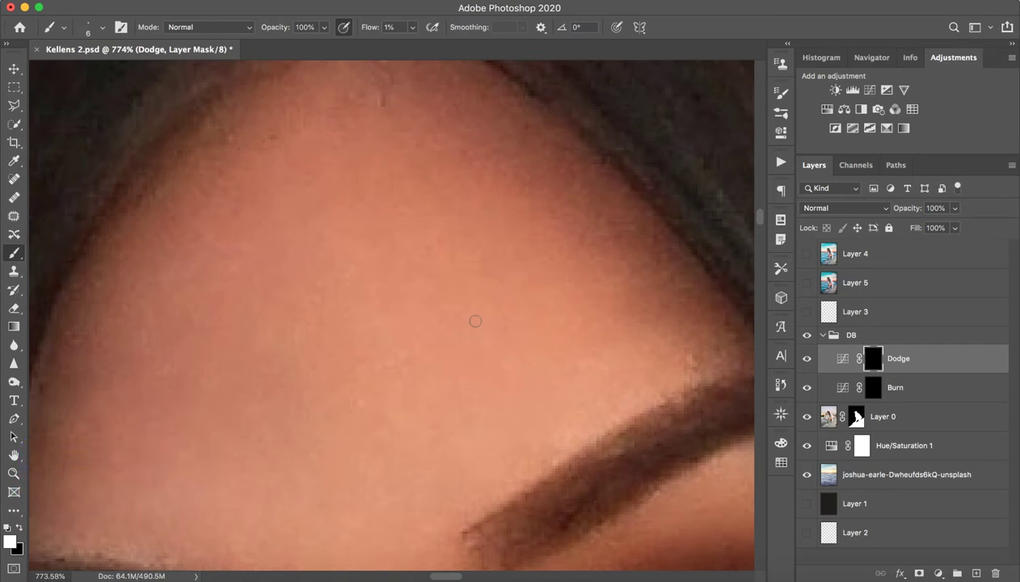
pyautogui.moveTo(497, 279); pyautogui.dragTo(497, 280)
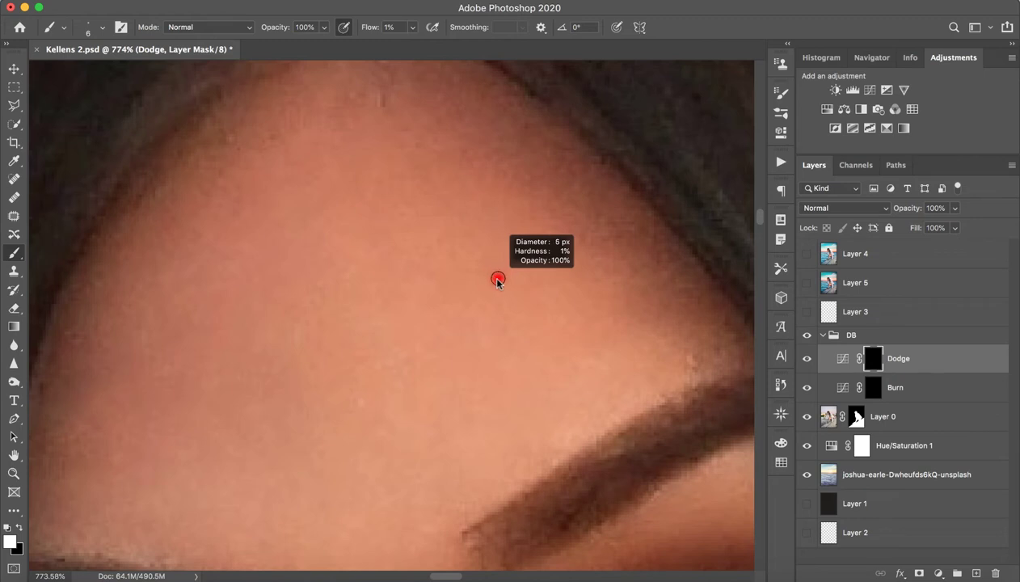
pyautogui.press('z')
pyautogui.moveTo(530, 314); pyautogui.dragTo(515, 320)
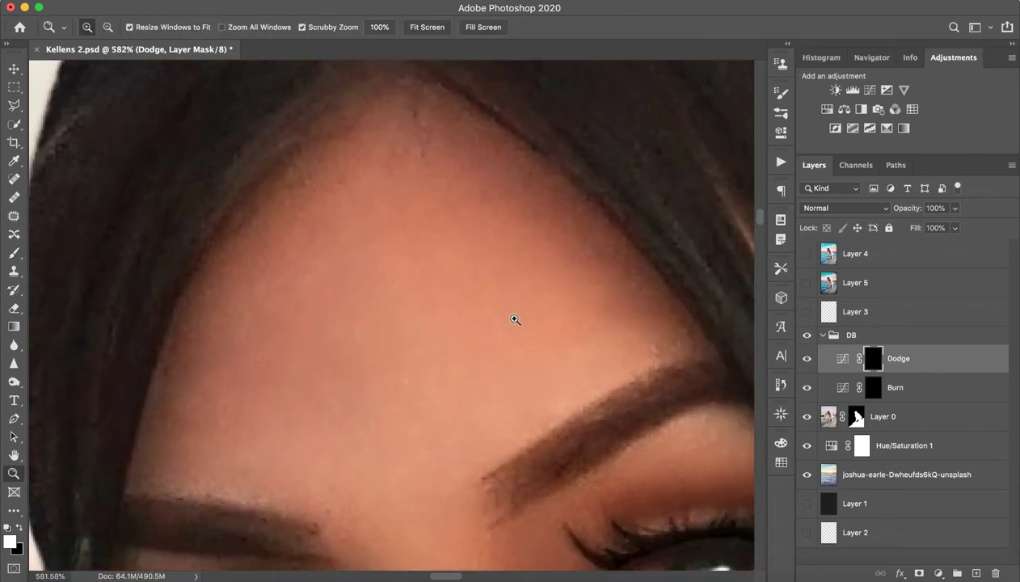
pyautogui.press('b')
pyautogui.moveTo(466, 372); pyautogui.dragTo(476, 337)
# Step: Paint white on the Dodge mask to even the forehead skin tone, then zoom out
pyautogui.press('z')
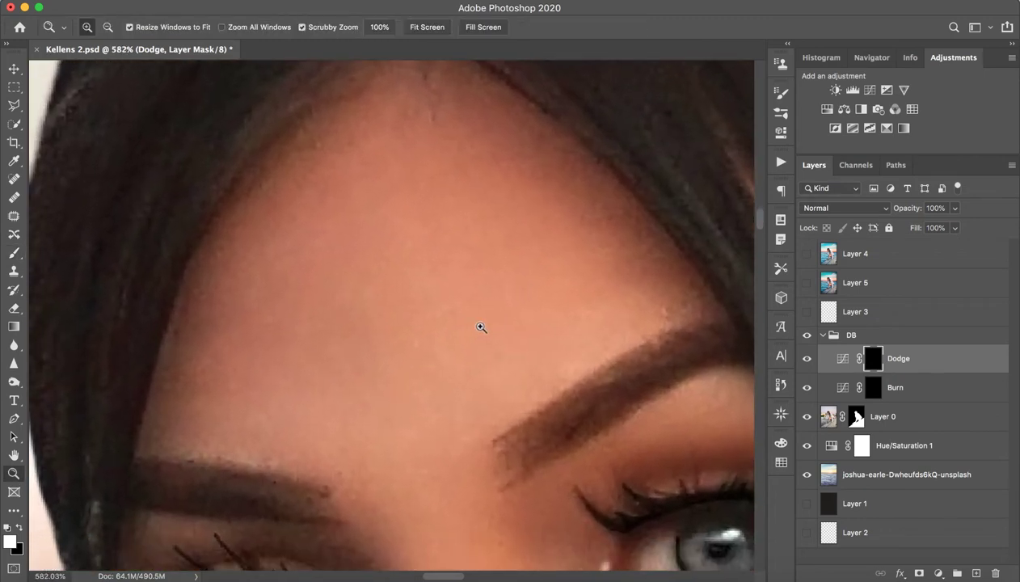
pyautogui.click(480, 327)
pyautogui.press('b')
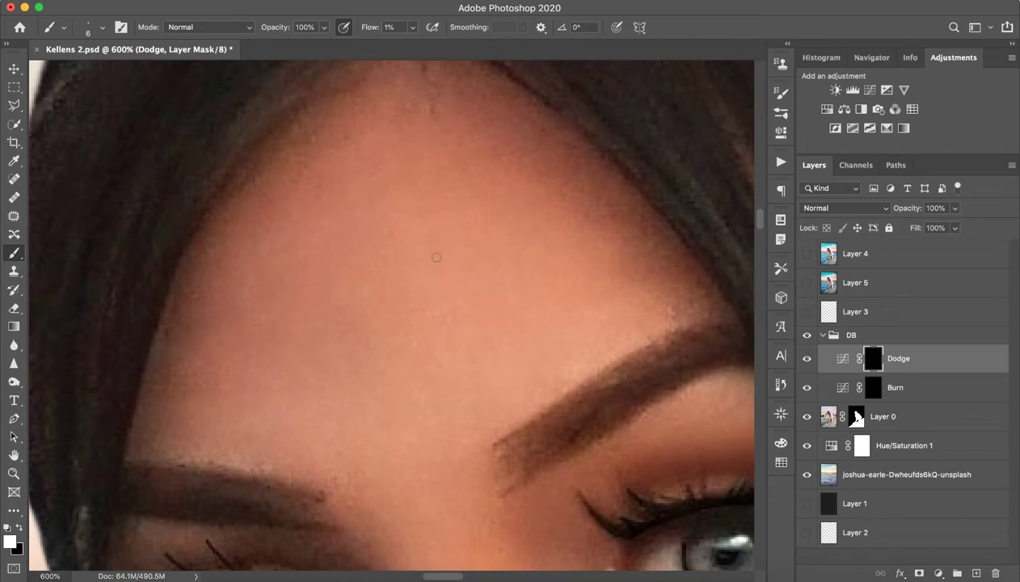
pyautogui.scroll(-2, 455, 315)
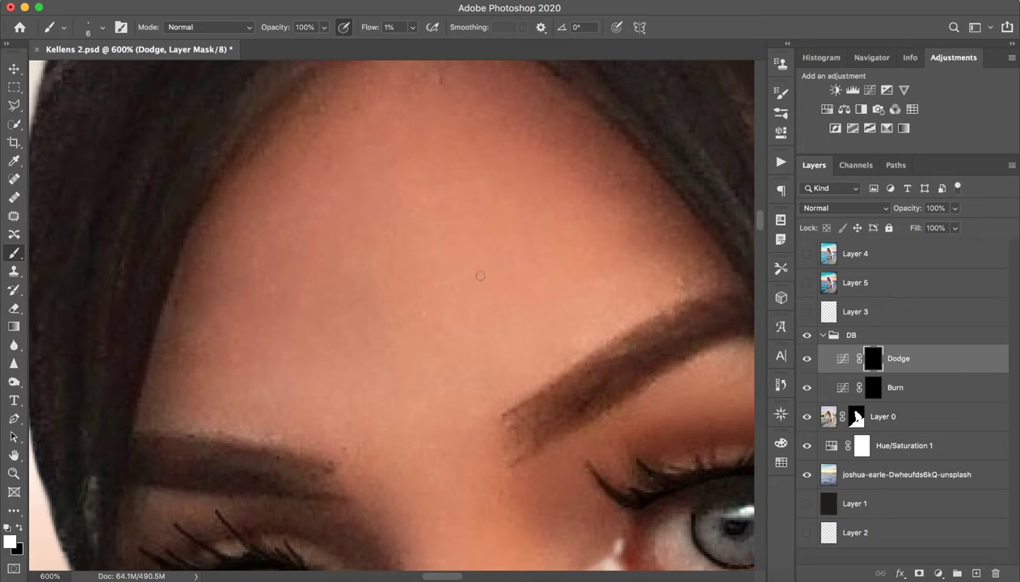
pyautogui.moveTo(564, 280); pyautogui.dragTo(594, 278)
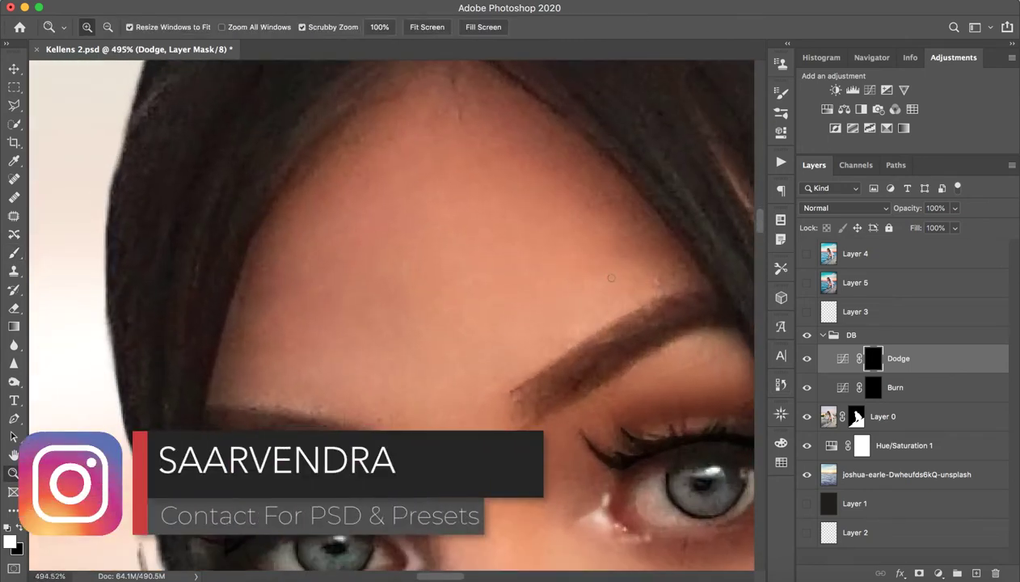
# Step: Toggle the Dodge layer off and on repeatedly to compare the forehead, leaving it visible
pyautogui.click(806, 358)
pyautogui.click(806, 358)
pyautogui.click(806, 358)
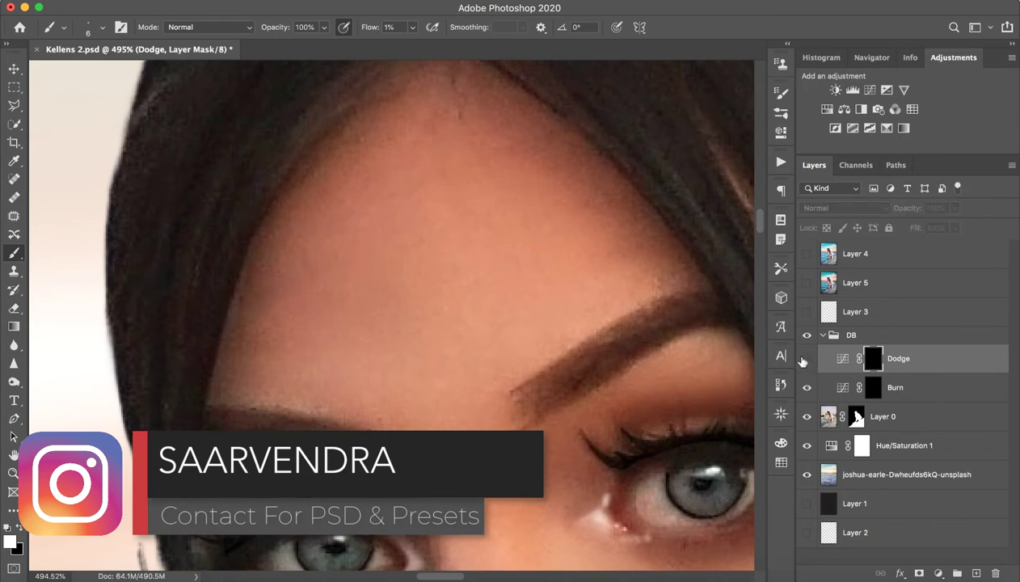
pyautogui.click(806, 358)
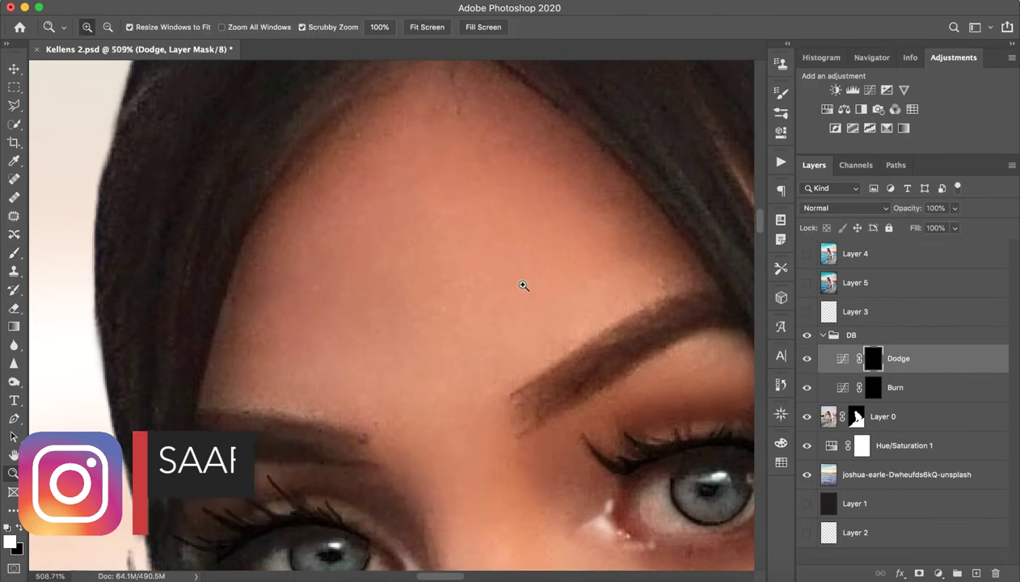
pyautogui.moveTo(521, 282); pyautogui.dragTo(546, 291)
pyautogui.click(806, 359)
pyautogui.click(806, 359)
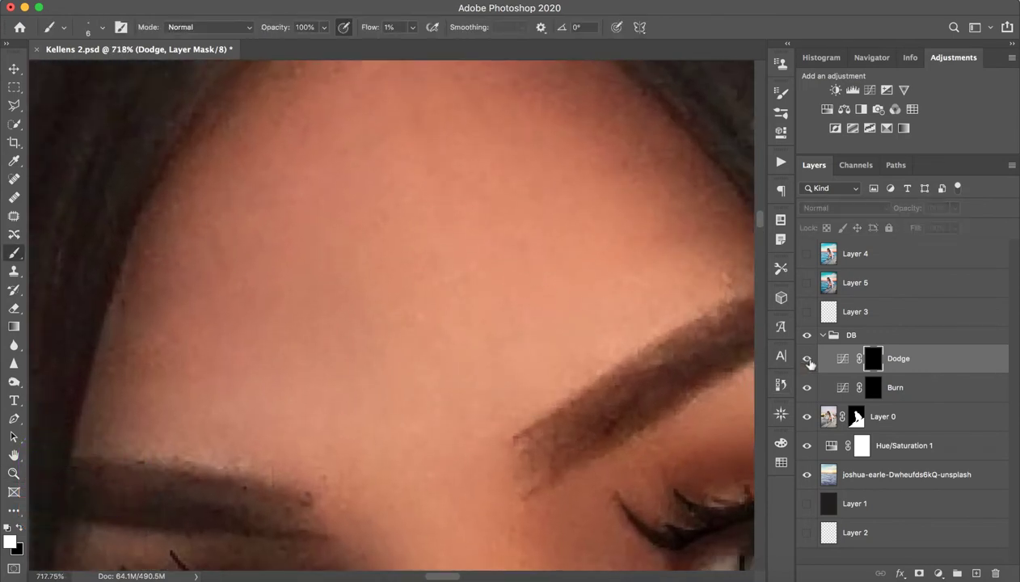
pyautogui.click(807, 359)
pyautogui.click(809, 359)
pyautogui.click(809, 359)
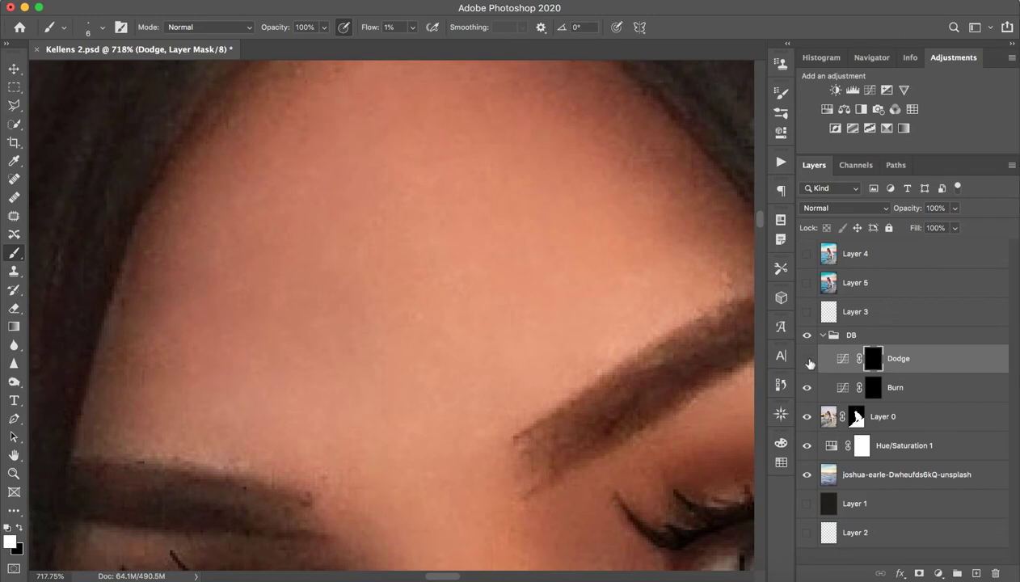
pyautogui.click(806, 359)
pyautogui.click(808, 363)
pyautogui.click(809, 363)
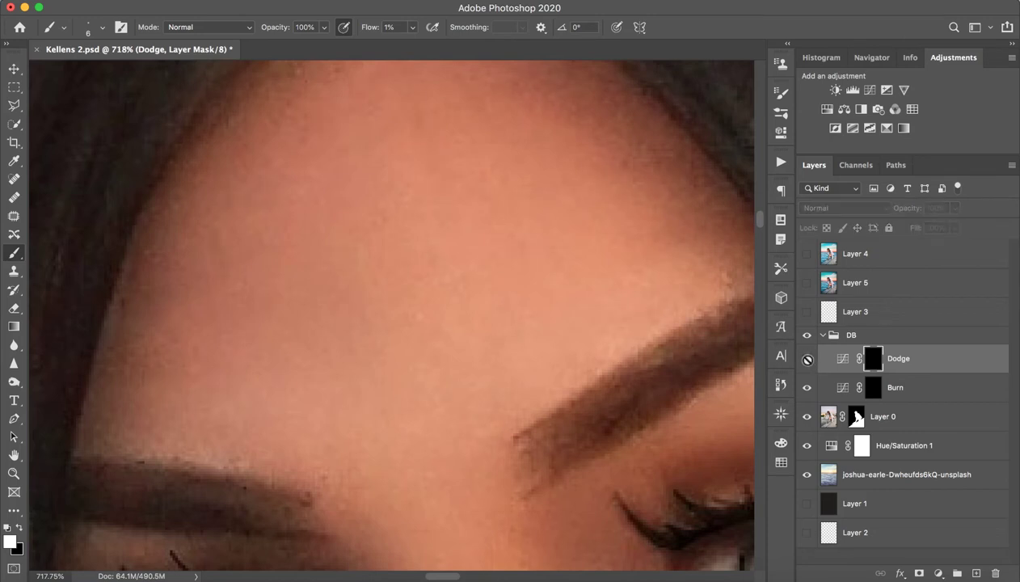
pyautogui.click(808, 360)
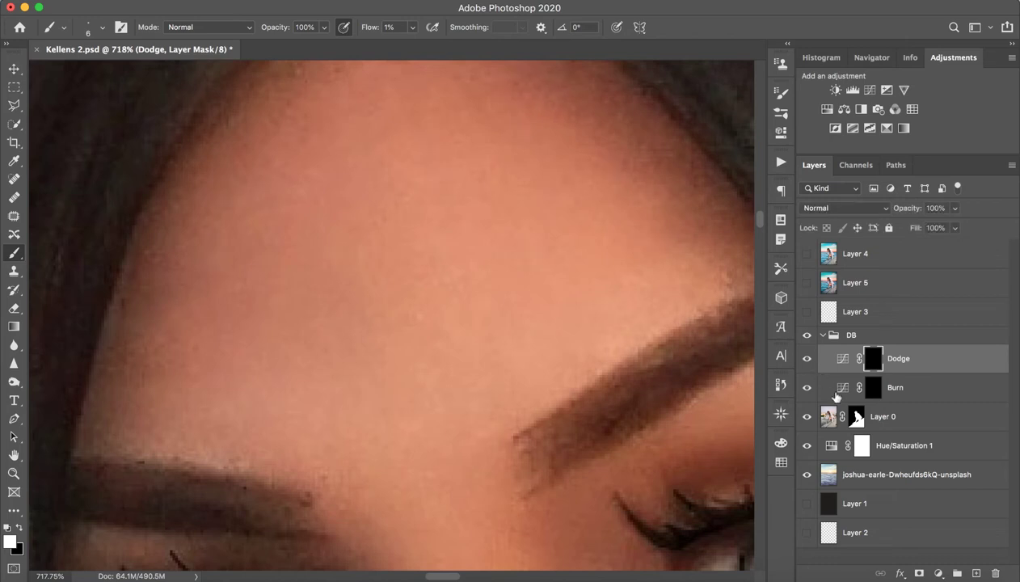
# Step: Toggle the Burn layer off and on to compare its effect, leaving it visible
pyautogui.click(824, 392)
pyautogui.click(807, 388)
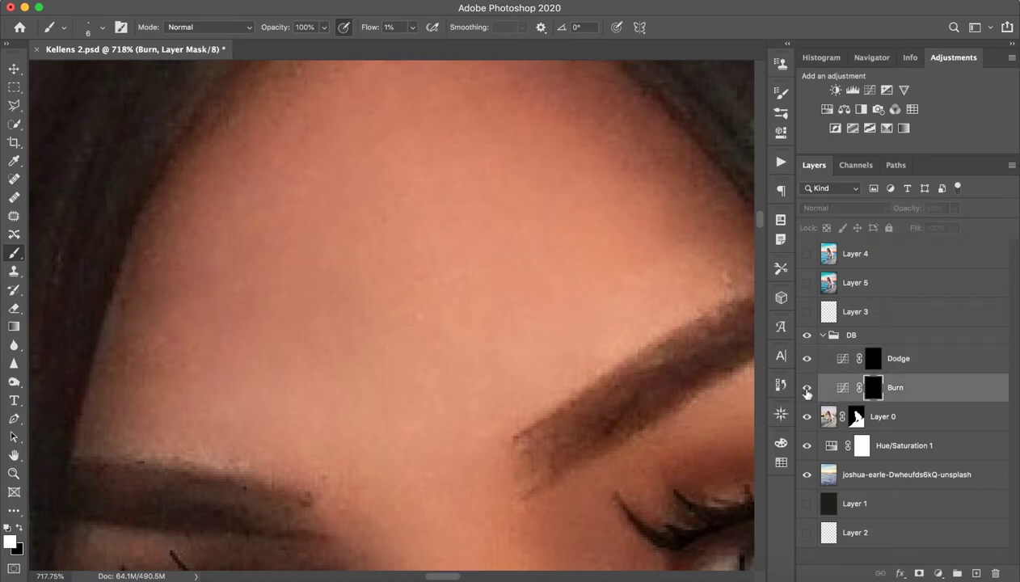
pyautogui.scroll(2, 541, 287)
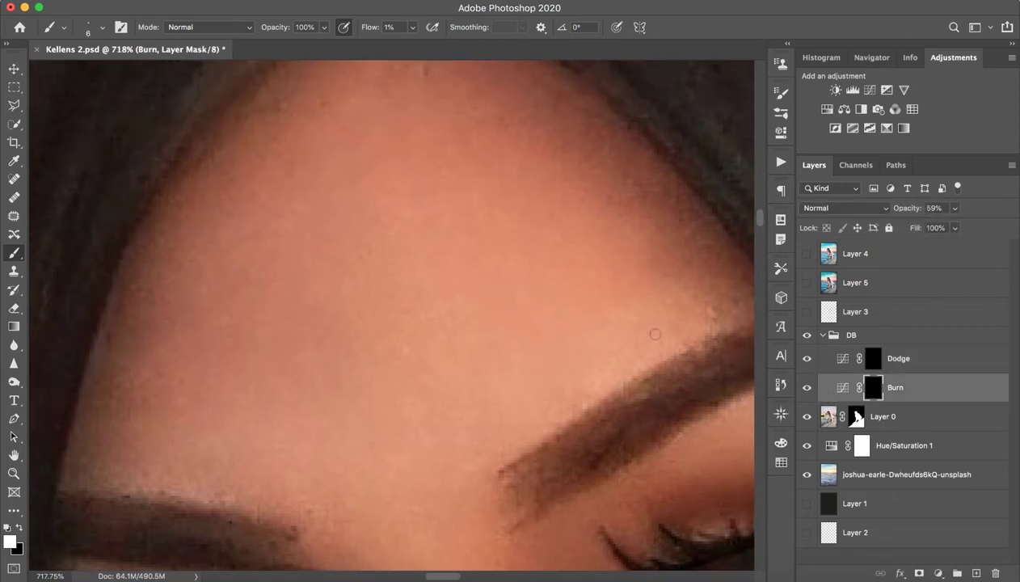
pyautogui.click(804, 390)
pyautogui.click(804, 390)
pyautogui.click(804, 390)
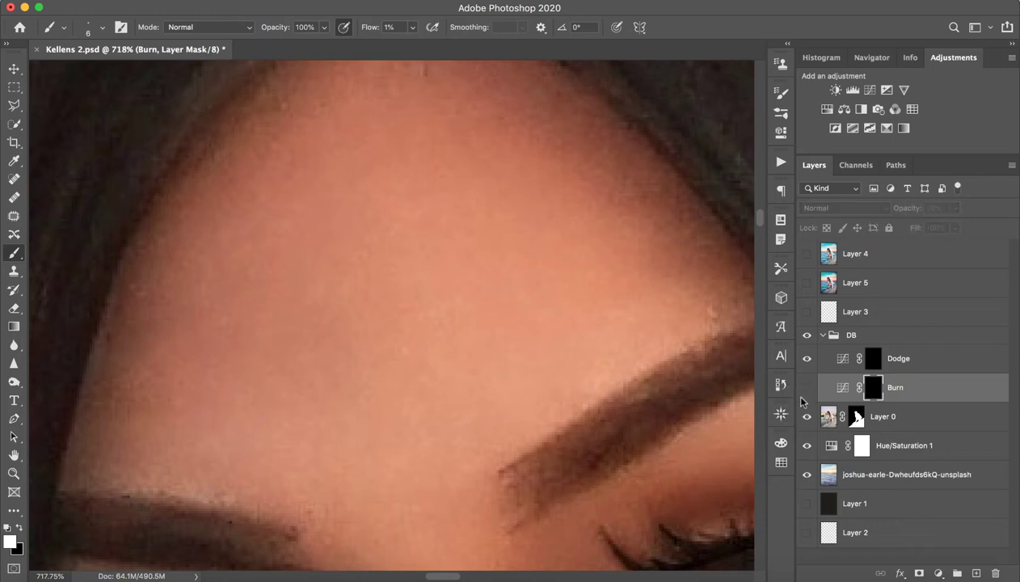
pyautogui.click(807, 387)
pyautogui.press('z')
pyautogui.moveTo(560, 257); pyautogui.dragTo(466, 257)
pyautogui.press('b')
pyautogui.scroll(-3, 466, 257)
pyautogui.scroll(-3, 466, 257)
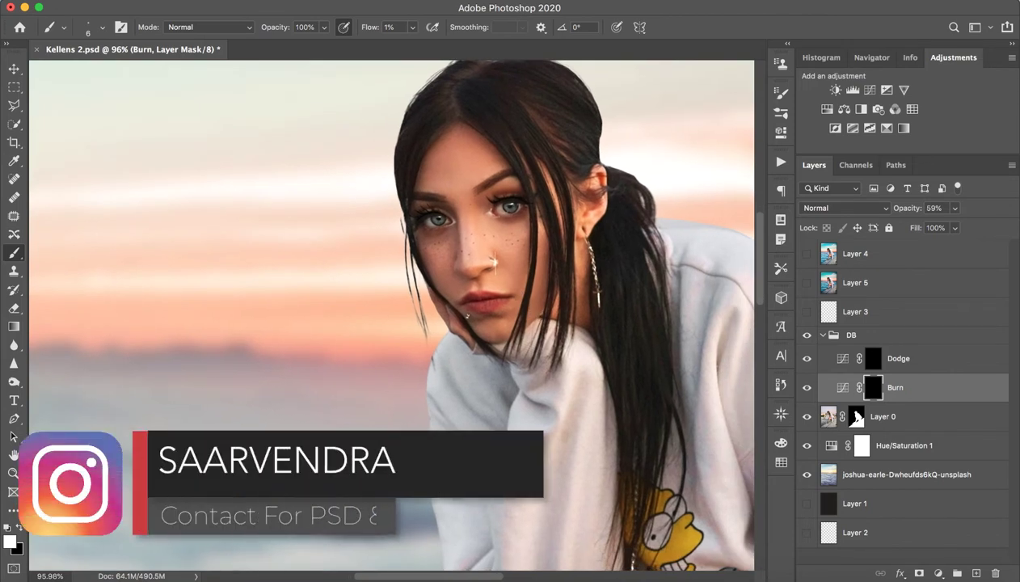
# Step: Zoom out toward the whole photo, then zoom in on the tattooed knee
pyautogui.press('z')
pyautogui.moveTo(538, 216); pyautogui.dragTo(474, 230)
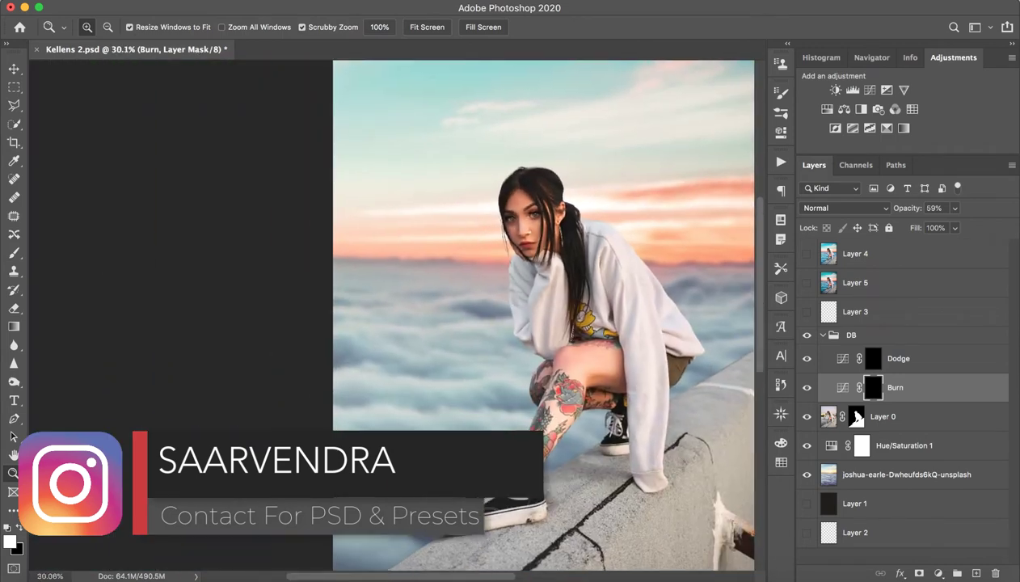
pyautogui.press('b')
pyautogui.press('z')
pyautogui.moveTo(593, 389); pyautogui.dragTo(689, 387)
pyautogui.press('b')
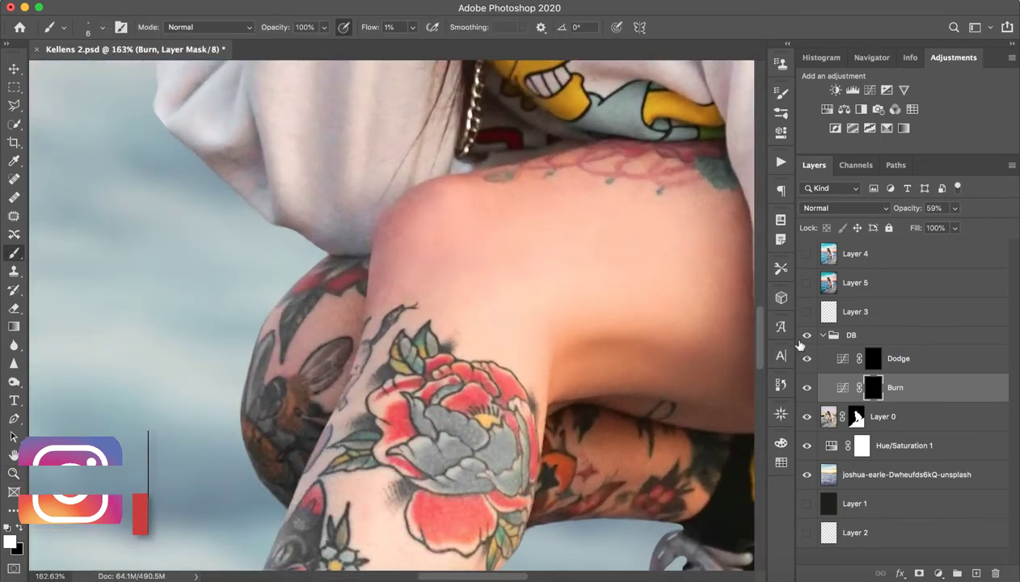
# Step: Toggle the DB group off and on to compare the knee, leaving it visible
pyautogui.click(806, 335)
pyautogui.click(808, 335)
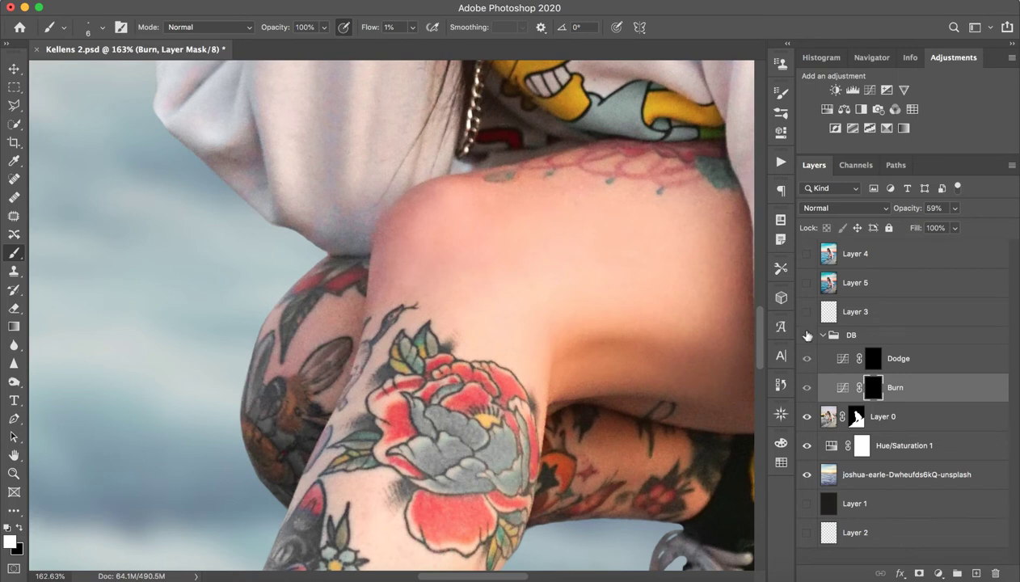
pyautogui.click(806, 335)
pyautogui.click(808, 335)
pyautogui.click(808, 335)
pyautogui.click(807, 334)
pyautogui.click(806, 334)
# Step: Zoom out from the knee and fit the whole photo in view
pyautogui.press('z')
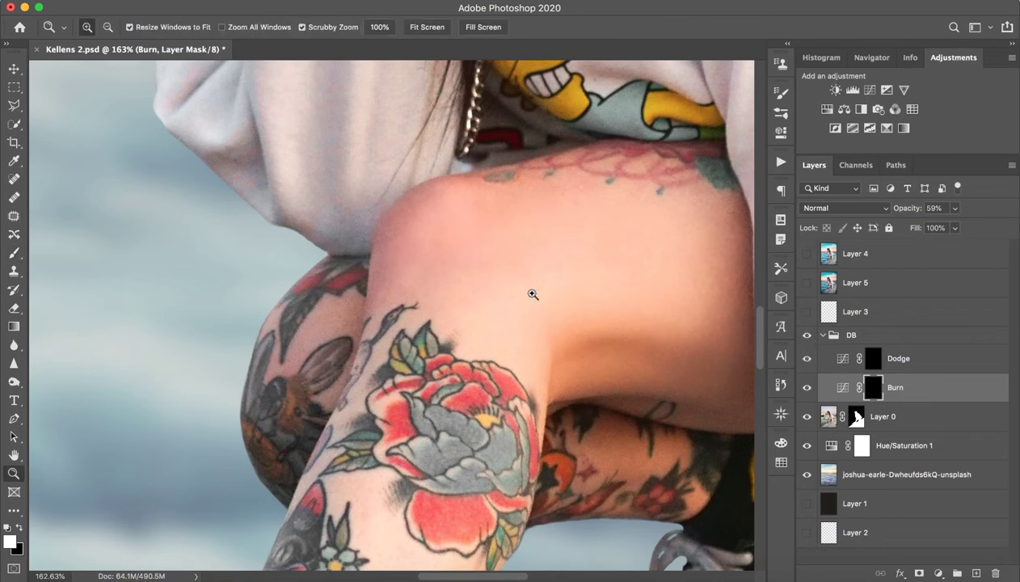
pyautogui.moveTo(503, 288); pyautogui.dragTo(405, 299)
pyautogui.hotkey('ctrl', '0')
pyautogui.press('b')
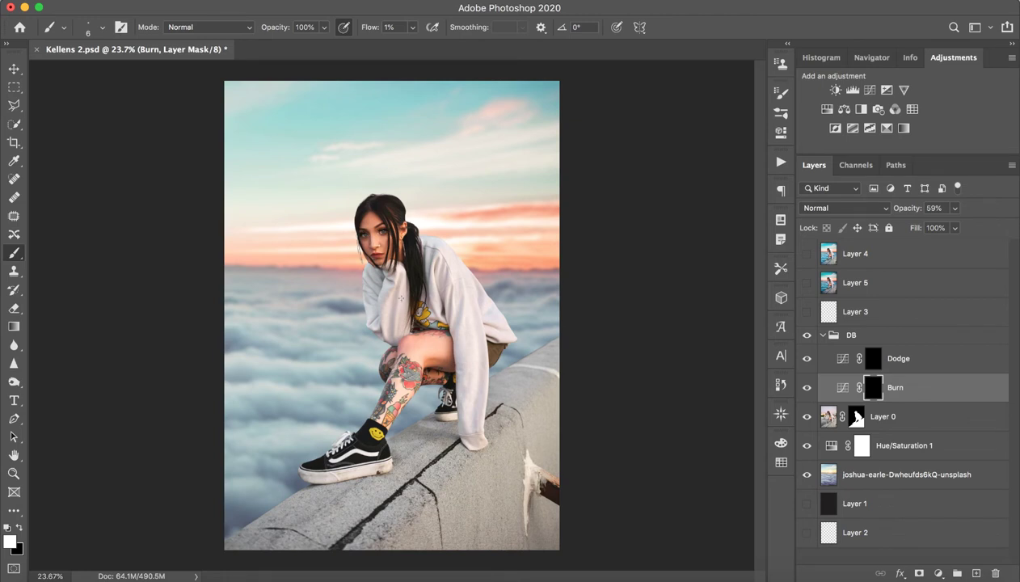
# Step: Zoom in on the nose, freckles and lips, and target the Dodge layer's mask in the DB group
pyautogui.press('z')
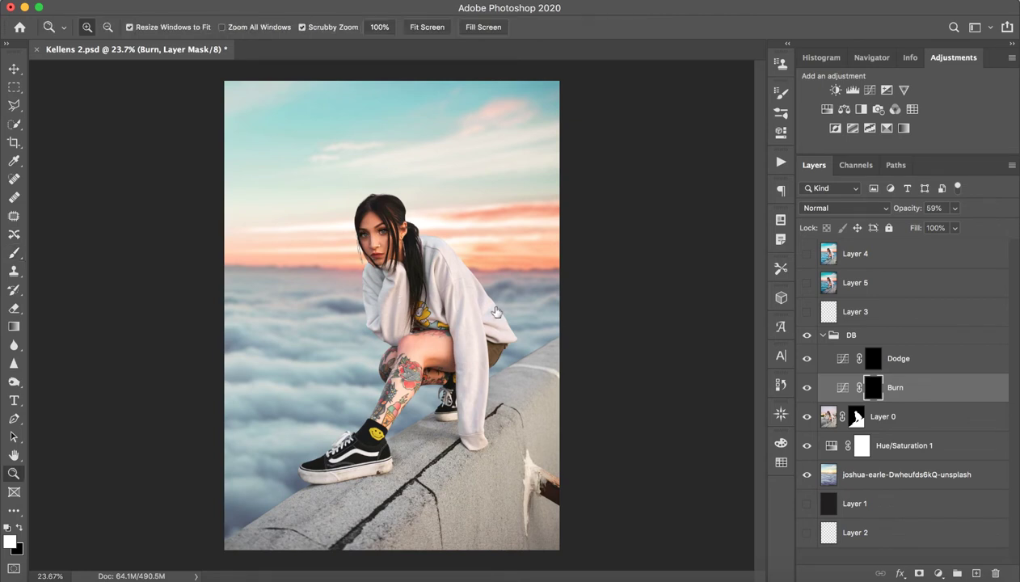
pyautogui.click(826, 337)
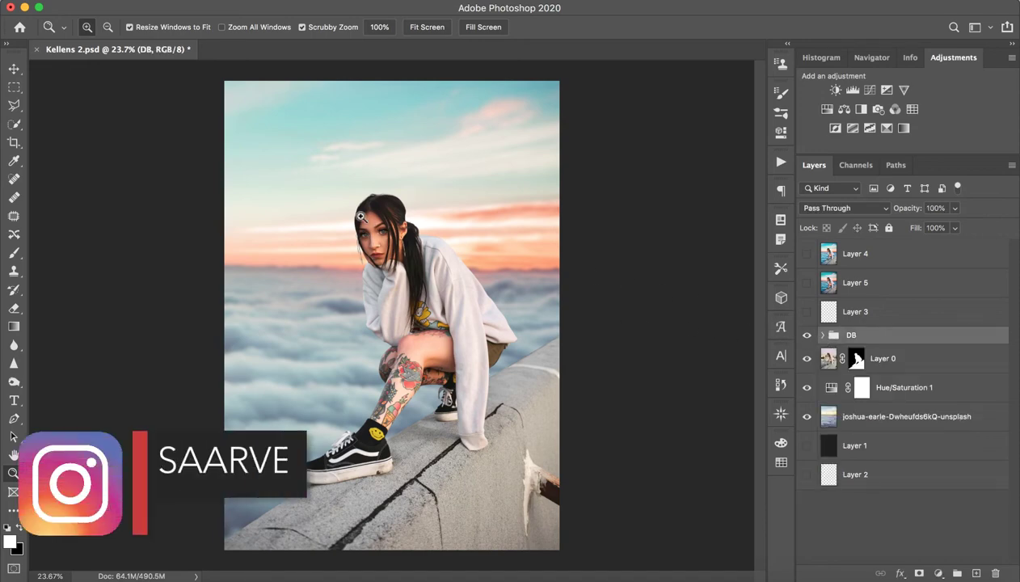
pyautogui.moveTo(350, 210); pyautogui.dragTo(505, 209)
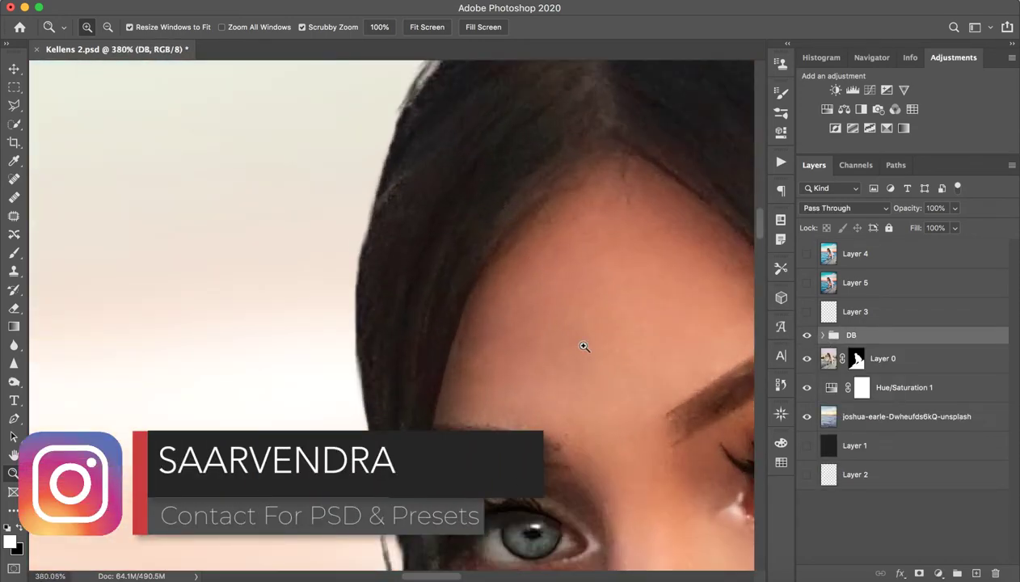
pyautogui.scroll(-3, 515, 227)
pyautogui.moveTo(512, 410); pyautogui.dragTo(501, 200)
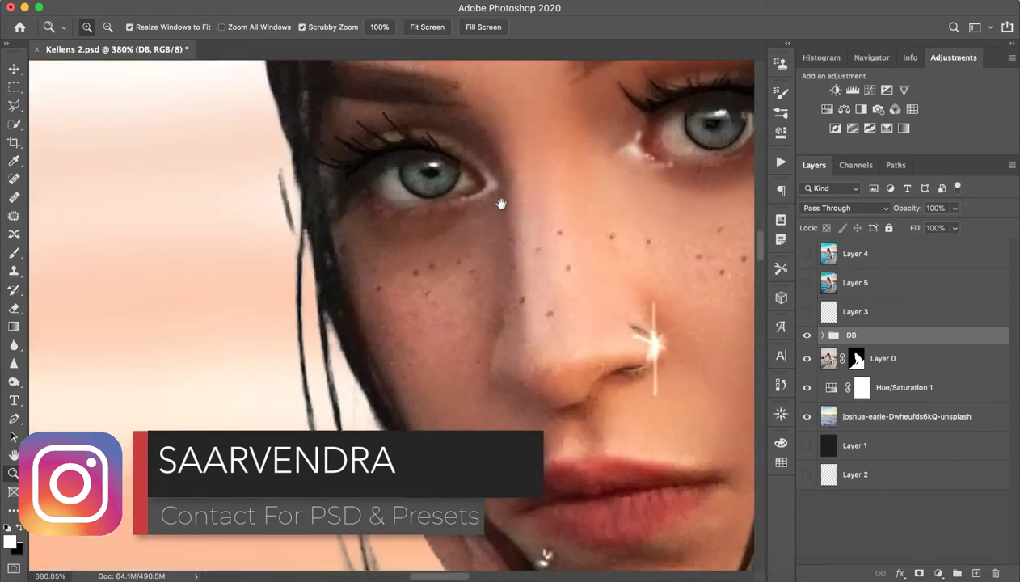
pyautogui.hscroll(3, 498, 317)
pyautogui.hscroll(2, 498, 318)
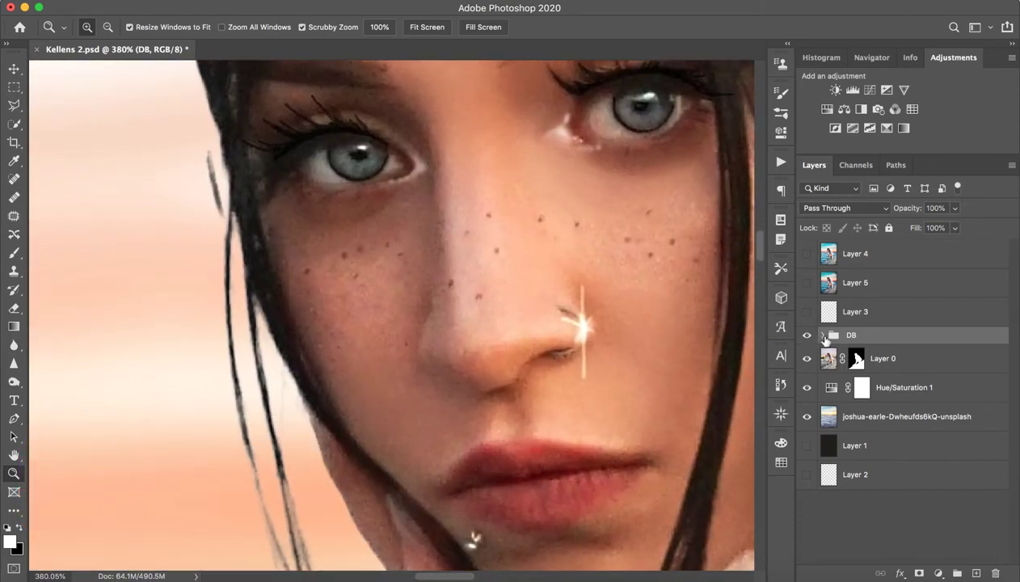
pyautogui.click(821, 334)
pyautogui.click(871, 359)
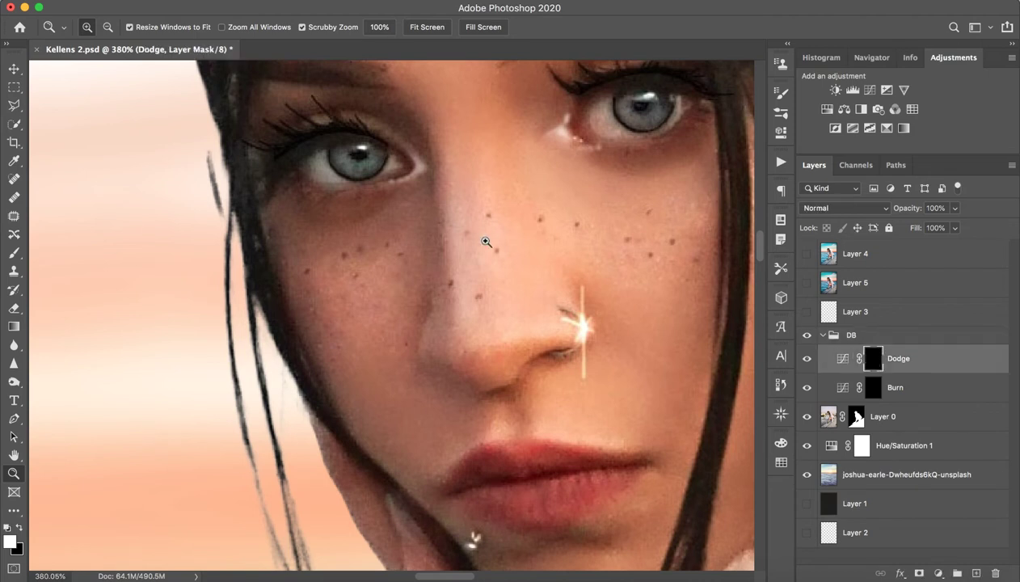
# Step: Resize the brush to about 19 px, then 10 px, then 18 px
pyautogui.scroll(1, 483, 235)
pyautogui.press('b')
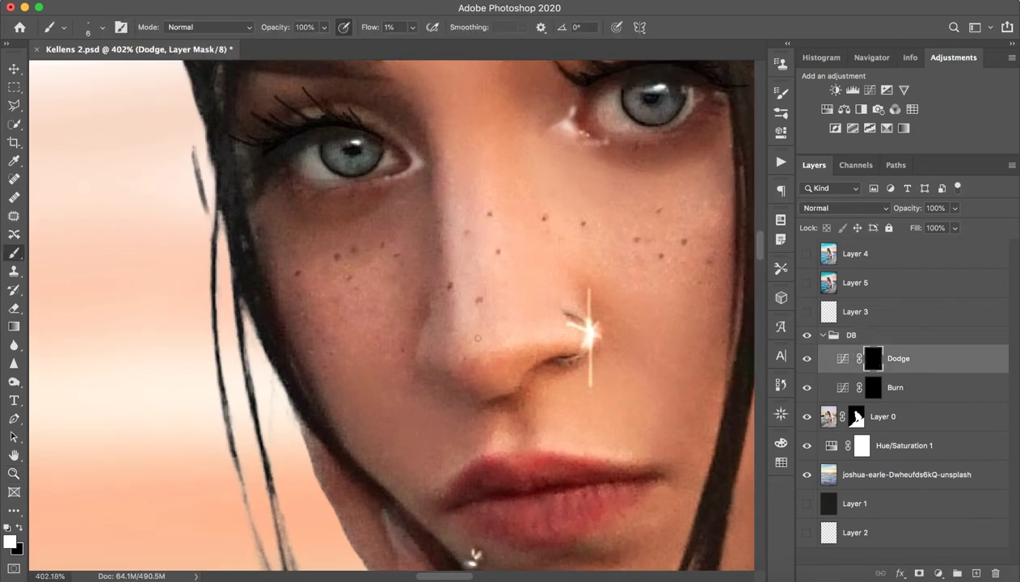
pyautogui.moveTo(477, 338)
pyautogui.mouseDown()
pyautogui.moveTo(538, 339)
pyautogui.moveTo(533, 361)
pyautogui.mouseUp()
pyautogui.moveTo(525, 323); pyautogui.dragTo(505, 325)
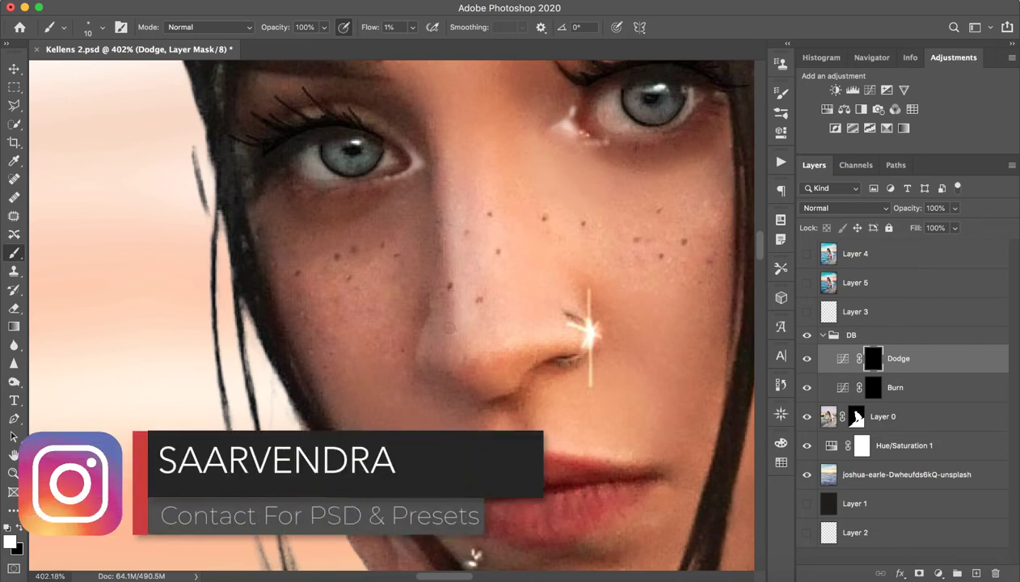
pyautogui.moveTo(455, 309); pyautogui.dragTo(465, 308)
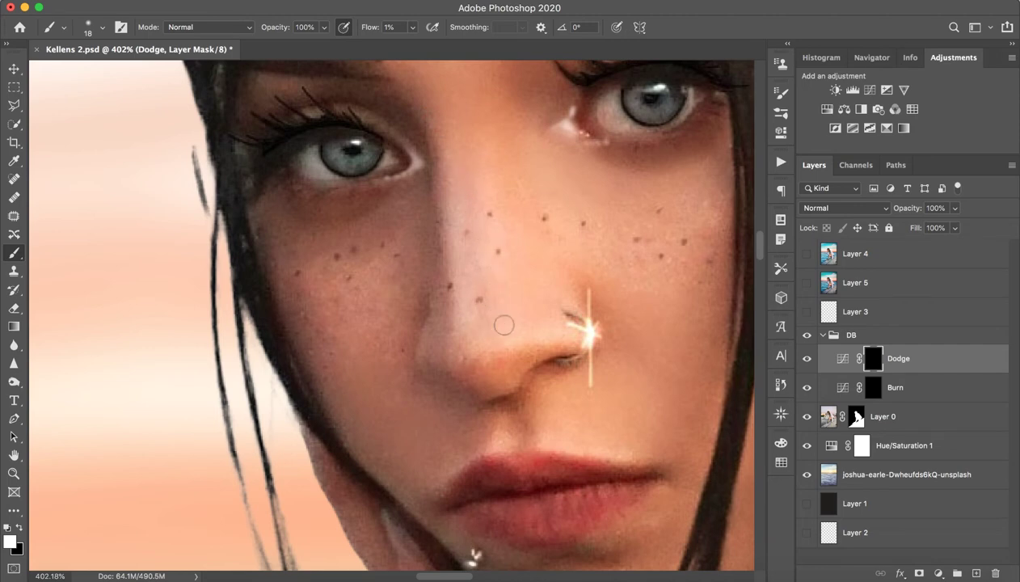
# Step: Zoom out from the face close-up, then zoom in closer on the cheek and nose
pyautogui.press('z')
pyautogui.moveTo(547, 275)
pyautogui.mouseDown()
pyautogui.moveTo(502, 287)
pyautogui.moveTo(436, 285)
pyautogui.mouseUp()
pyautogui.press('z')
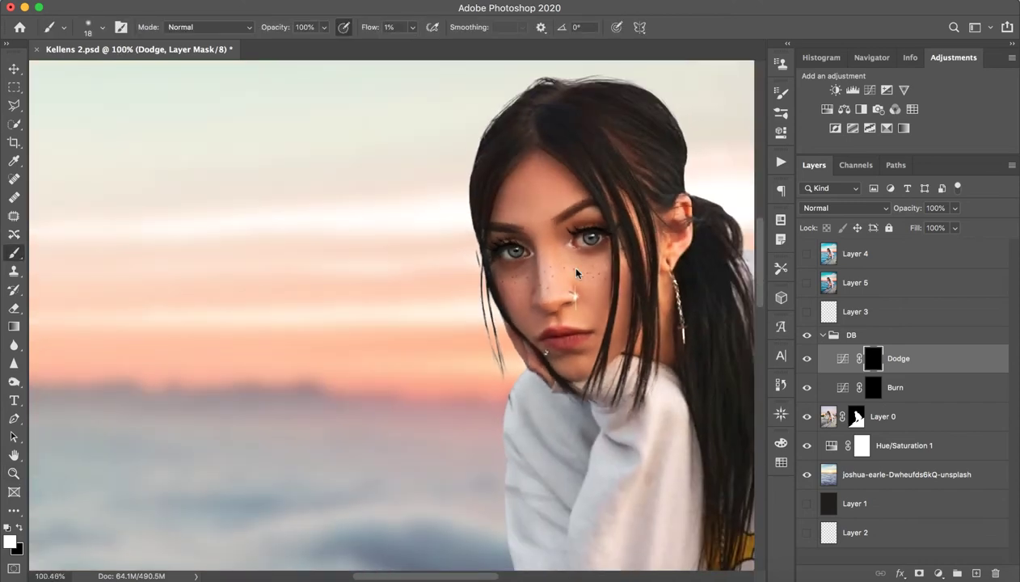
pyautogui.press('z')
pyautogui.moveTo(577, 273); pyautogui.dragTo(639, 272)
pyautogui.press('z')
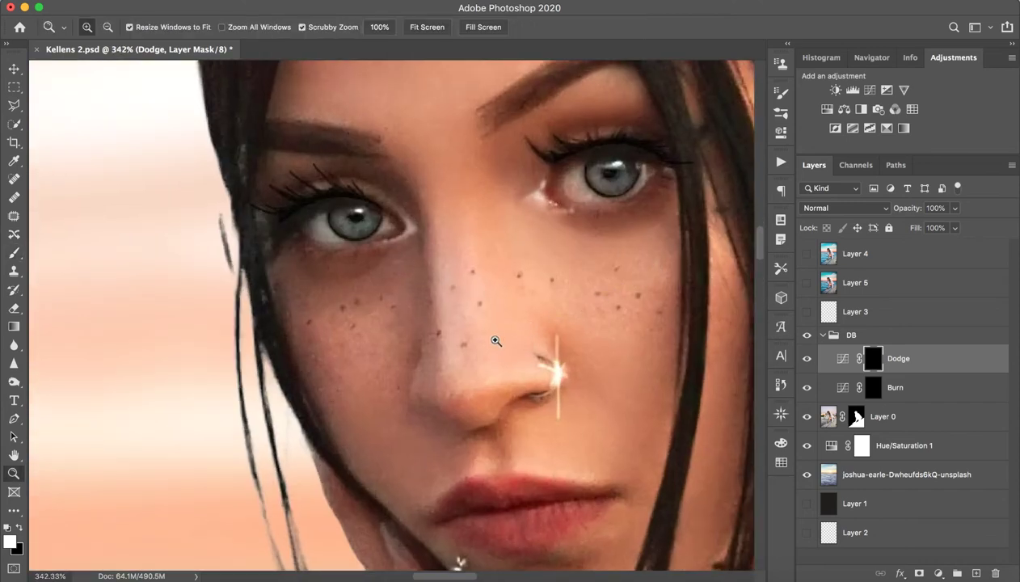
pyautogui.moveTo(496, 340); pyautogui.dragTo(525, 341)
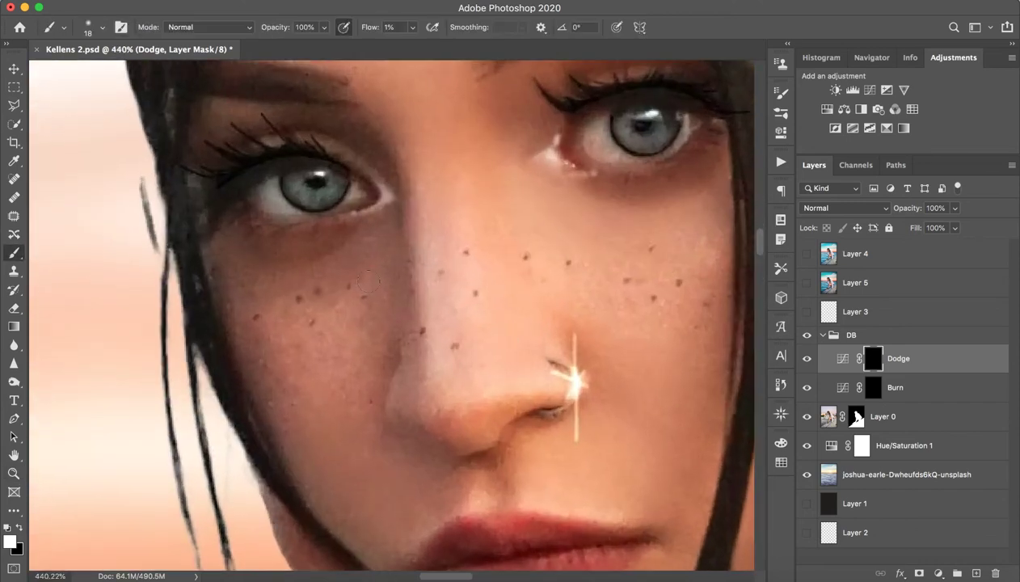
# Step: Hide and re-show the Dodge layer to compare the nose, then reframe on the face
pyautogui.click(811, 361)
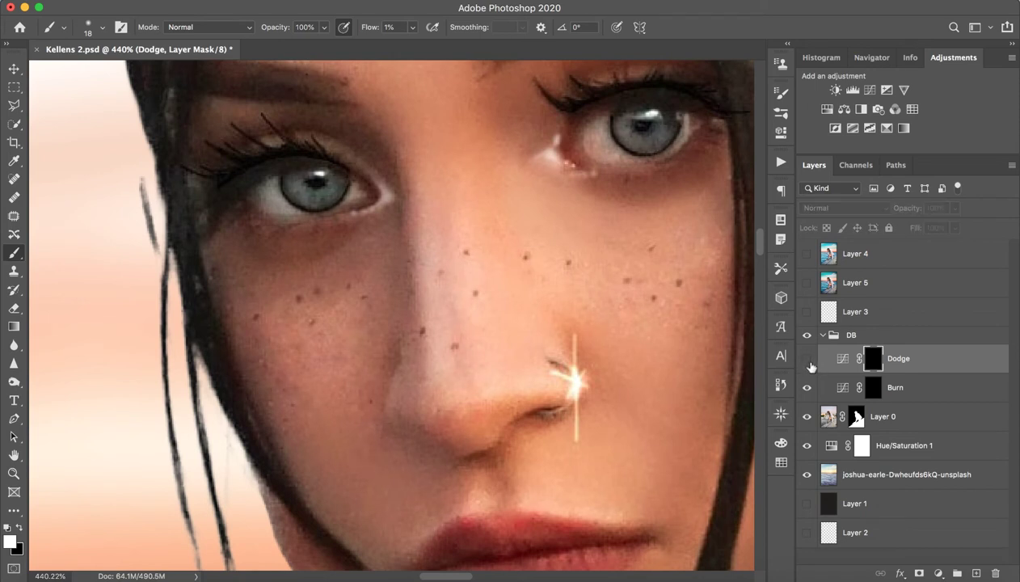
pyautogui.click(809, 362)
pyautogui.click(810, 361)
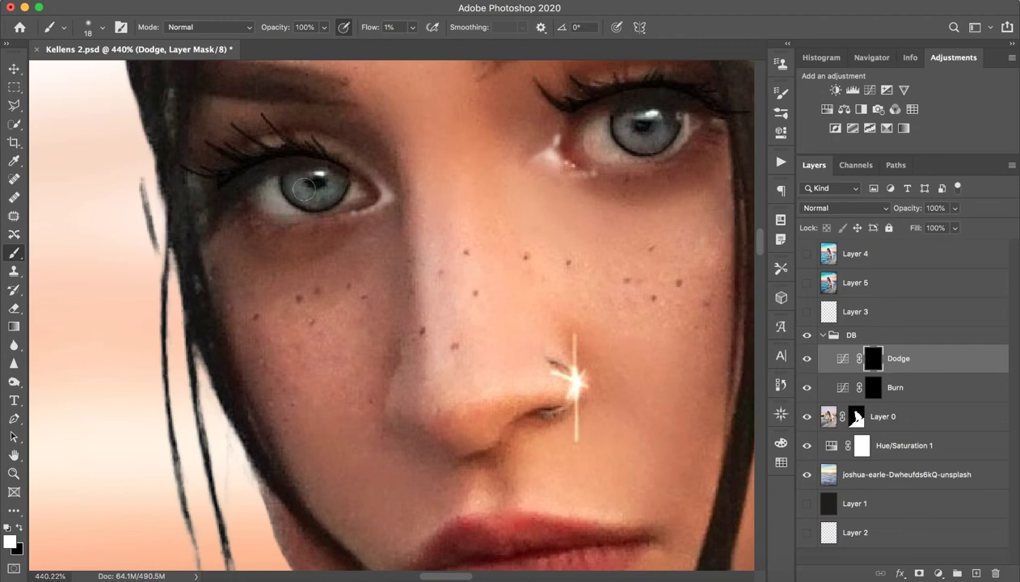
pyautogui.press('z')
pyautogui.moveTo(636, 170); pyautogui.dragTo(493, 186)
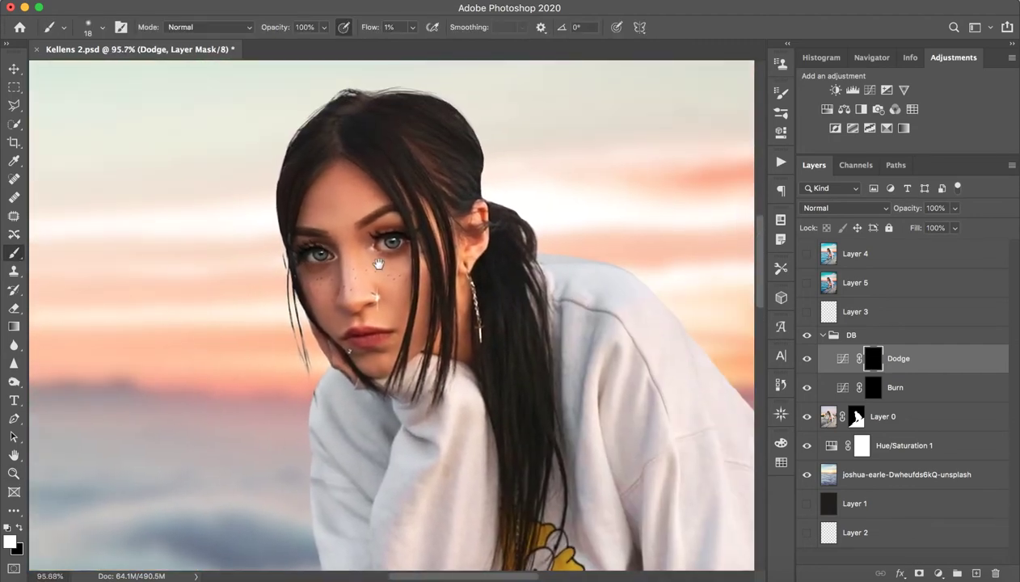
pyautogui.moveTo(576, 219)
pyautogui.mouseDown()
pyautogui.moveTo(321, 302)
pyautogui.moveTo(341, 291)
pyautogui.mouseUp()
pyautogui.moveTo(237, 312); pyautogui.dragTo(271, 310)
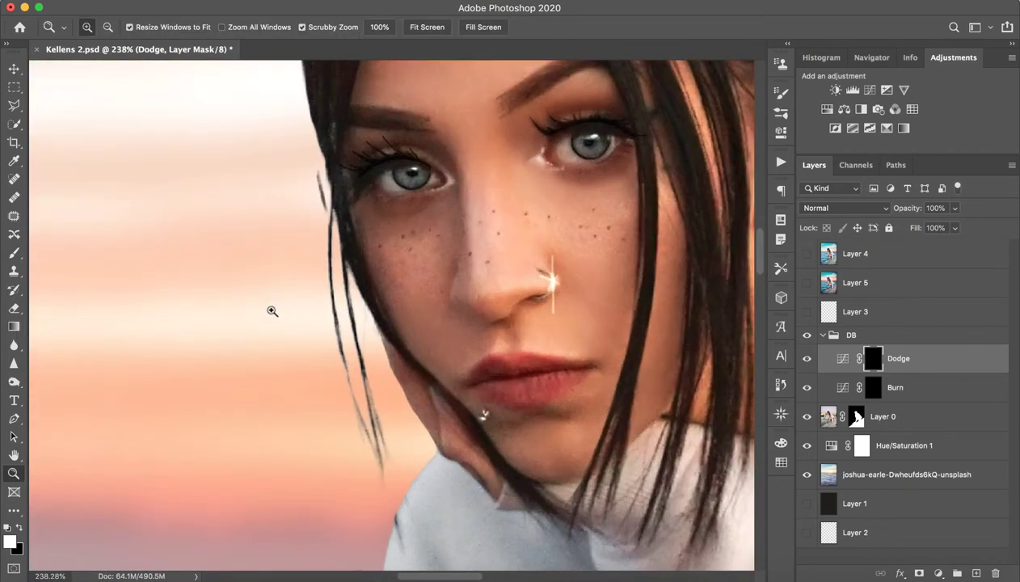
# Step: Collapse the DB group and reposition the view on the face and eyes
pyautogui.press('b')
pyautogui.click(822, 335)
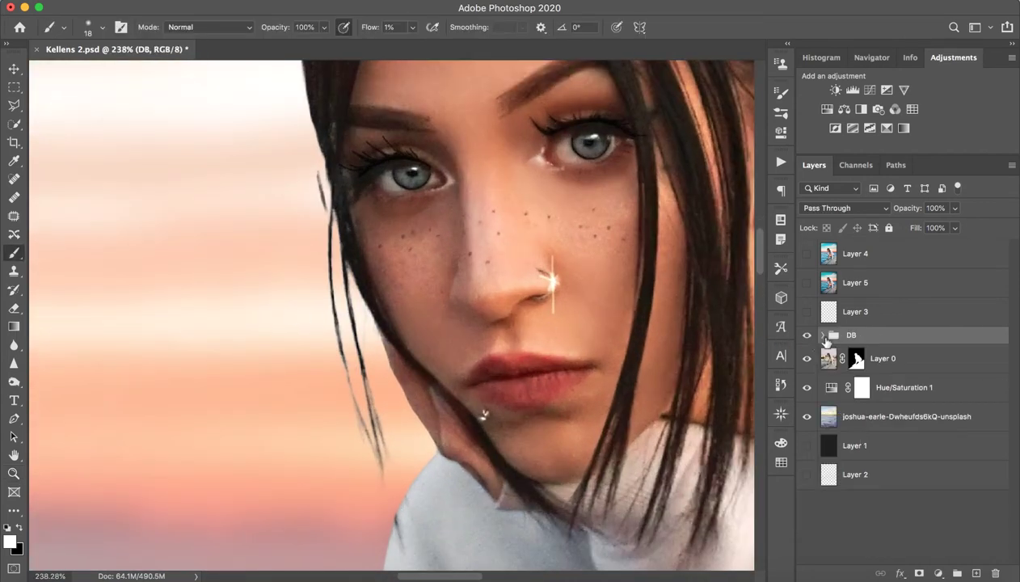
pyautogui.moveTo(349, 160)
pyautogui.mouseDown()
pyautogui.moveTo(268, 210)
pyautogui.moveTo(257, 195)
pyautogui.mouseUp()
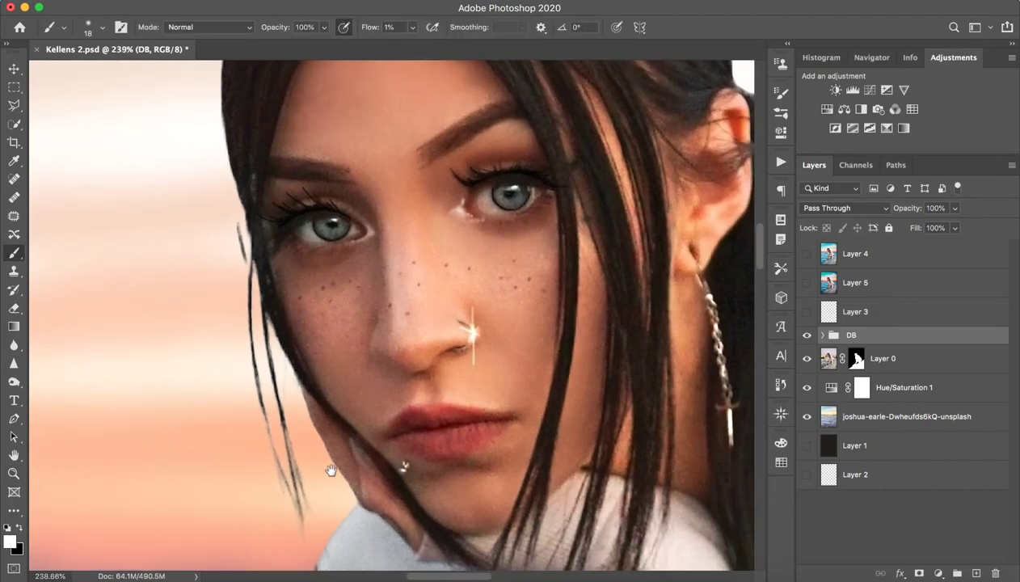
pyautogui.scroll(-5, 324, 327)
pyautogui.moveTo(235, 227); pyautogui.dragTo(276, 311)
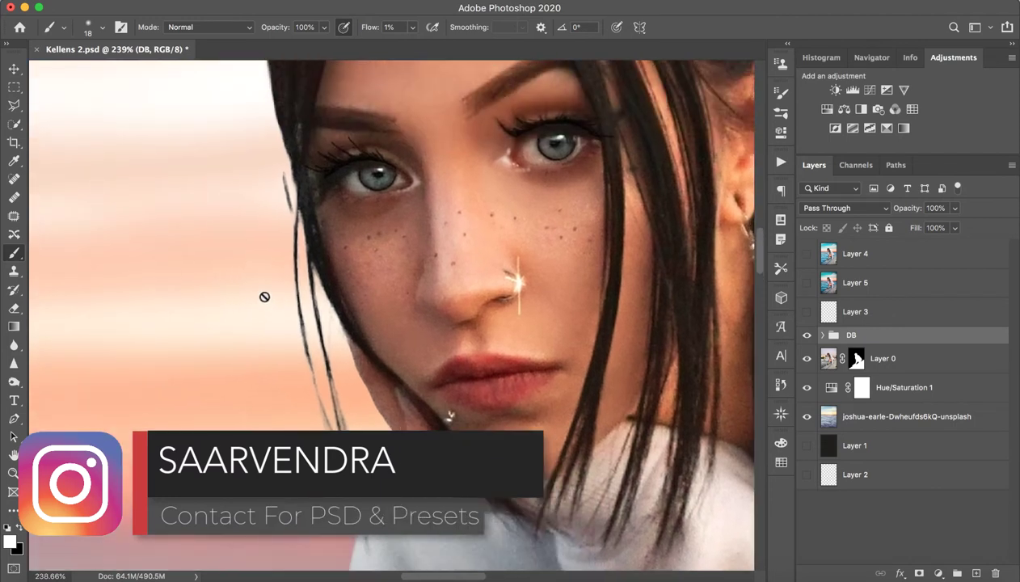
pyautogui.press('z')
pyautogui.moveTo(228, 254); pyautogui.dragTo(216, 257)
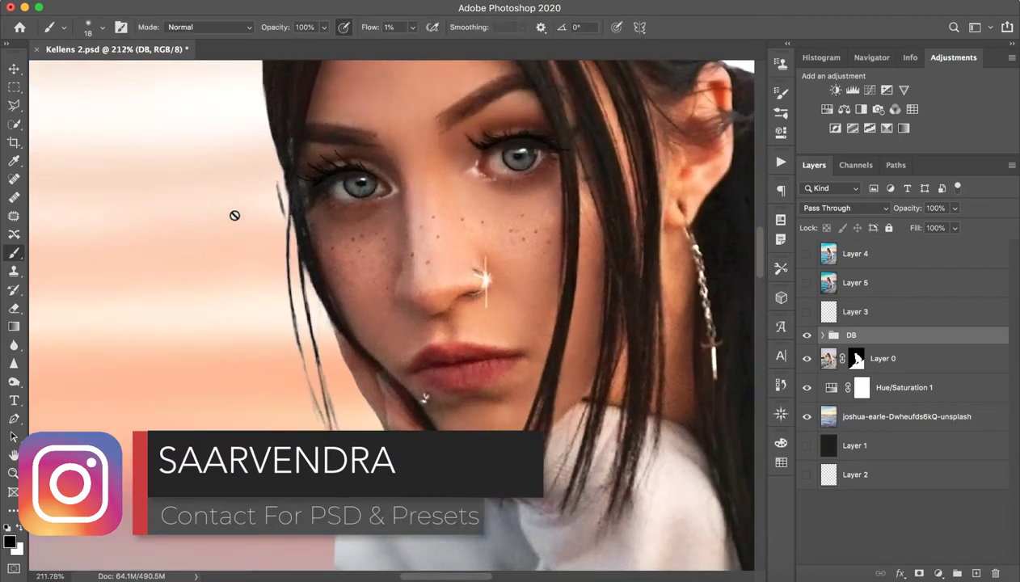
# Step: Sample the dark hair colour, set a 3 px brush, and add a new layer above Layer 3
pyautogui.keyDown('alt'); pyautogui.click(278, 126); pyautogui.keyUp('alt')
pyautogui.rightClick(313, 220)
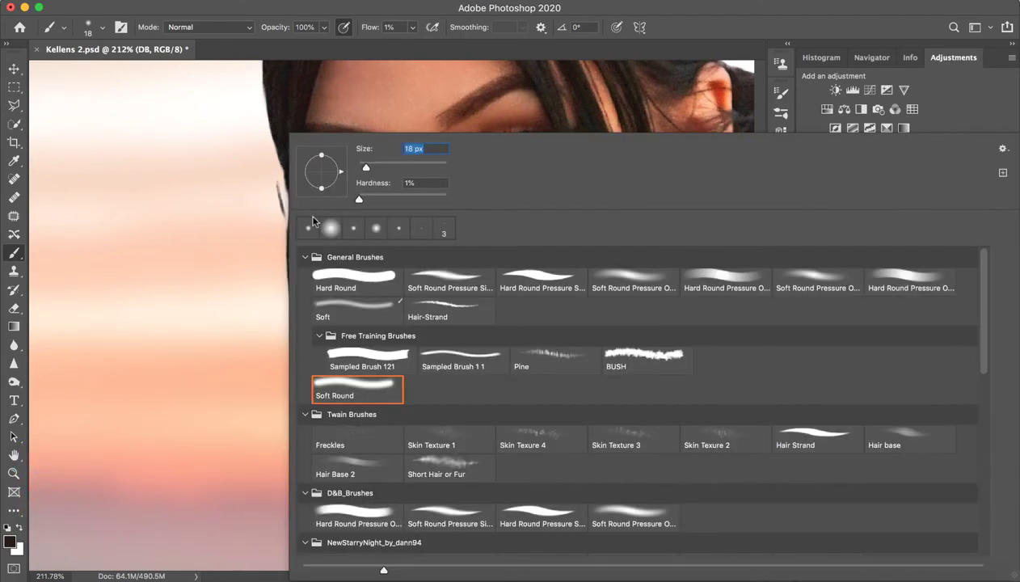
pyautogui.write('3')
pyautogui.press('Return')
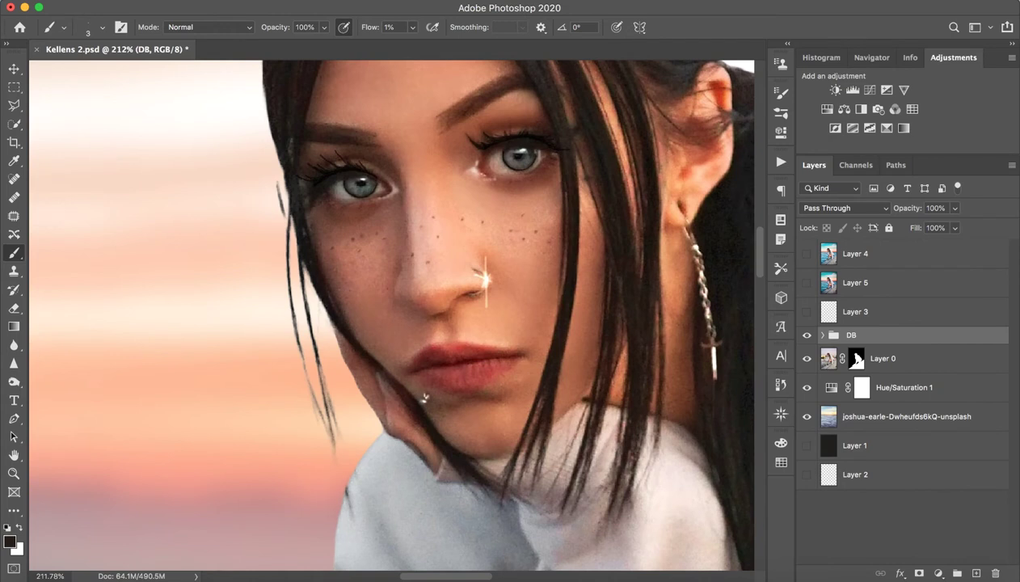
pyautogui.hotkey('alt', ']')
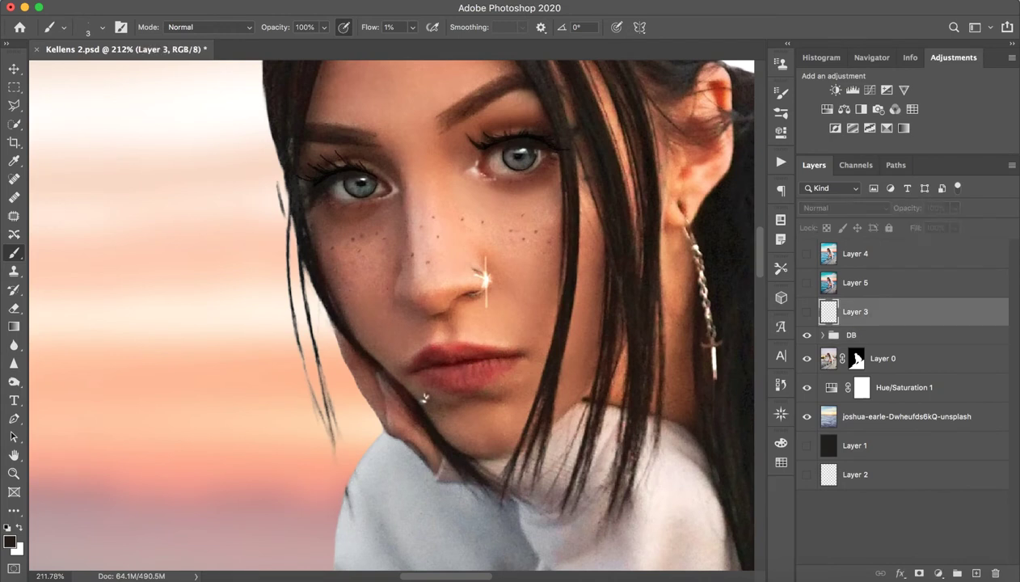
pyautogui.hotkey('ctrl', 'shift', 'alt', 'n')
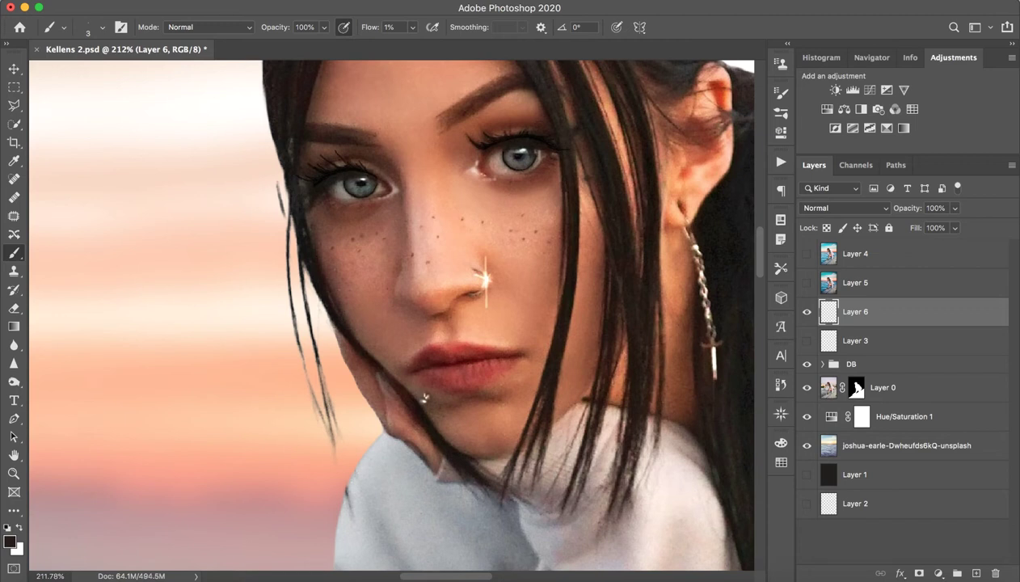
# Step: Try a 7 px brush at 100% flow for a hair strand, then undo it
pyautogui.keyDown('ctrl'); pyautogui.keyDown('alt'); pyautogui.click(262, 174); pyautogui.keyUp('alt'); pyautogui.keyUp('ctrl')
pyautogui.moveTo(262, 175); pyautogui.dragTo(262, 175)
pyautogui.hotkey('shift', '0')
pyautogui.moveTo(268, 139); pyautogui.dragTo(283, 224)
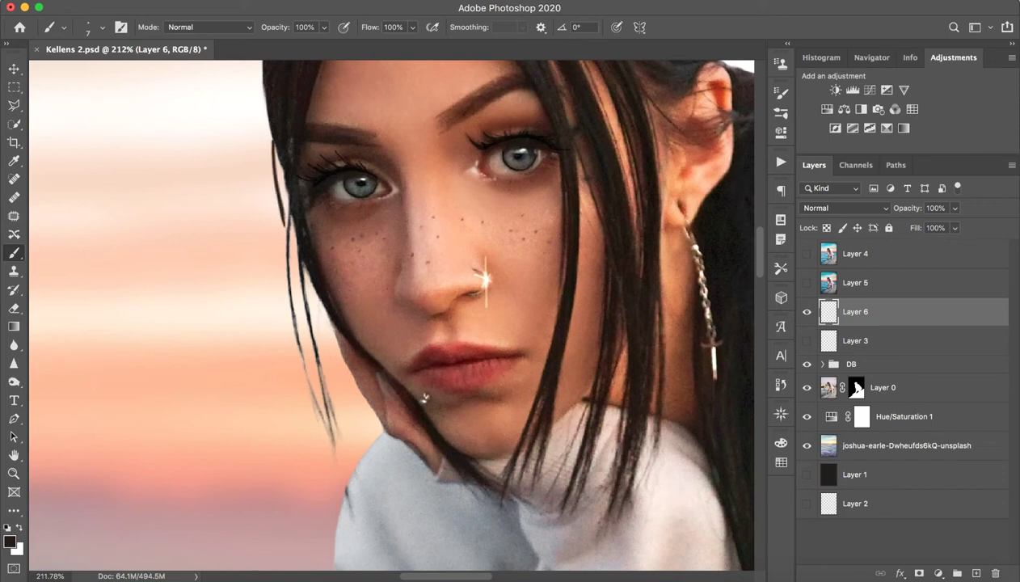
pyautogui.hotkey('ctrl', 'z')
# Step: Shrink the brush to 3 px and paint flyaway strands left of the face toward the sweater
pyautogui.keyDown('ctrl'); pyautogui.keyDown('alt'); pyautogui.click(276, 137); pyautogui.keyUp('alt'); pyautogui.keyUp('ctrl')
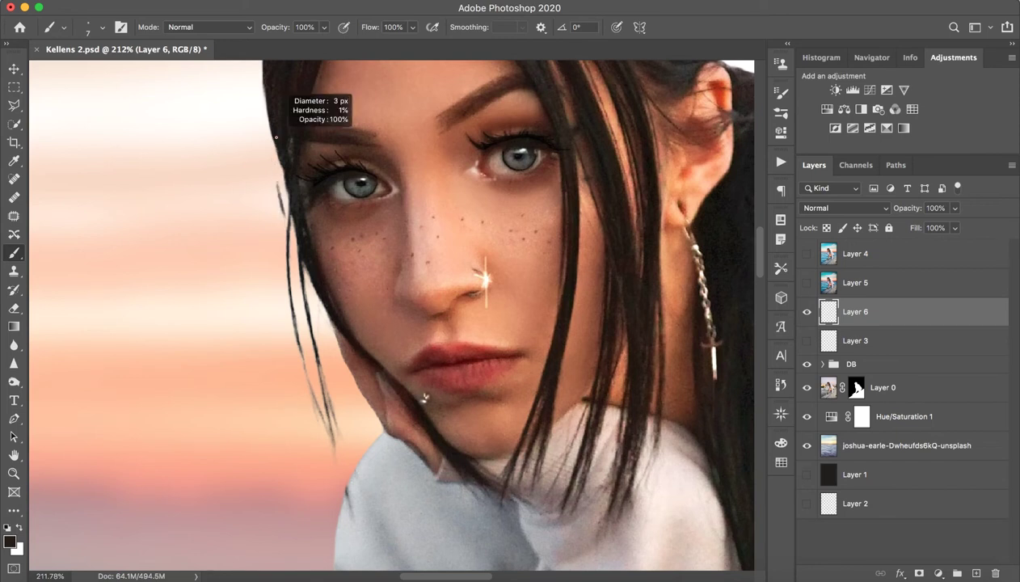
pyautogui.moveTo(267, 138); pyautogui.dragTo(307, 304)
pyautogui.moveTo(286, 246); pyautogui.dragTo(314, 346)
pyautogui.moveTo(289, 283); pyautogui.dragTo(317, 392)
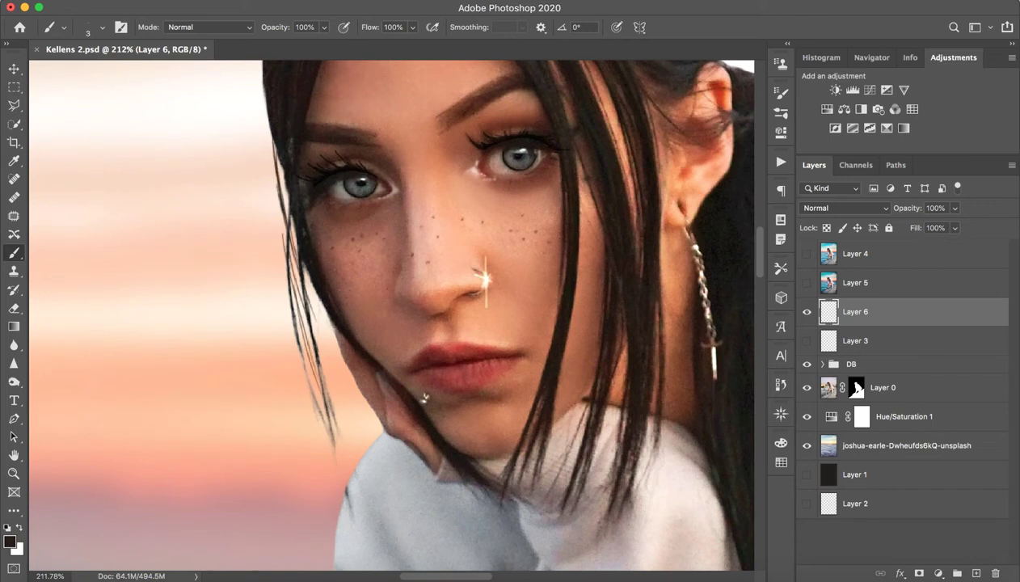
pyautogui.moveTo(291, 311); pyautogui.dragTo(332, 485)
pyautogui.moveTo(287, 296); pyautogui.dragTo(331, 430)
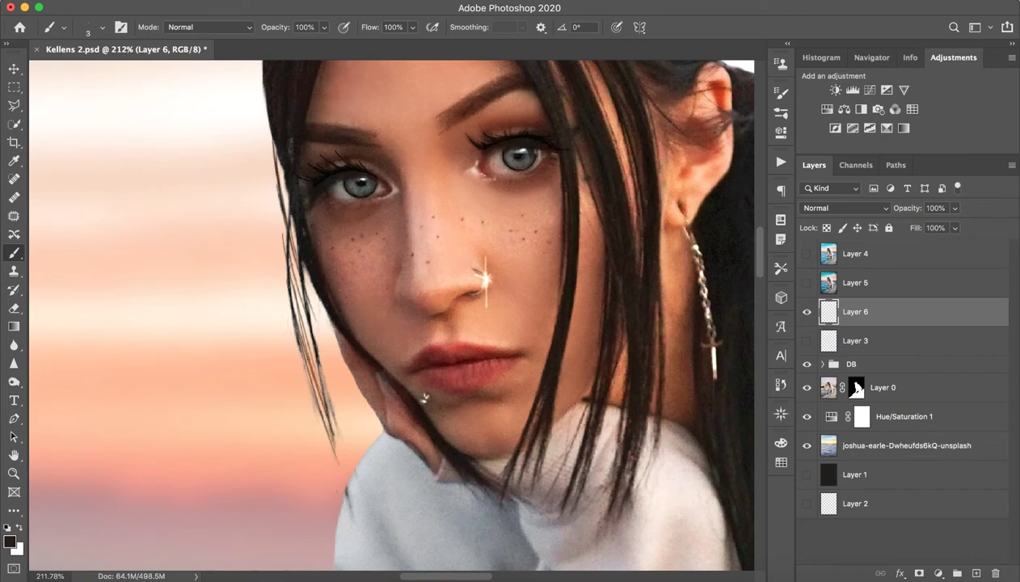
pyautogui.moveTo(299, 346); pyautogui.dragTo(344, 472)
pyautogui.moveTo(310, 388); pyautogui.dragTo(361, 527)
pyautogui.moveTo(332, 465); pyautogui.dragTo(342, 492)
# Step: Add more thin hair strands along the left side of the face
pyautogui.moveTo(295, 273); pyautogui.dragTo(327, 399)
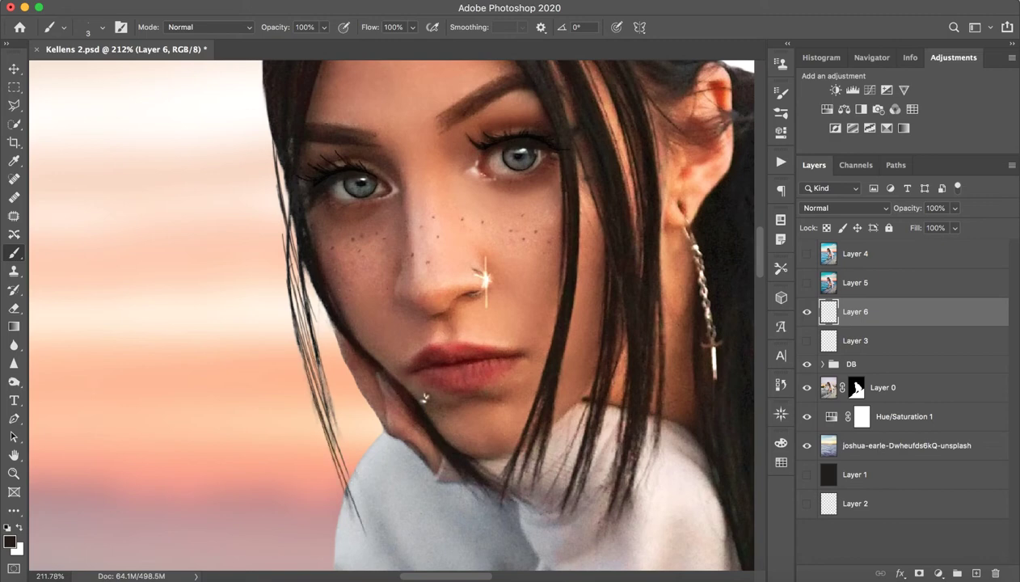
pyautogui.moveTo(302, 317); pyautogui.dragTo(338, 464)
pyautogui.moveTo(301, 260)
pyautogui.mouseDown()
pyautogui.moveTo(309, 357)
pyautogui.moveTo(301, 333)
pyautogui.mouseUp()
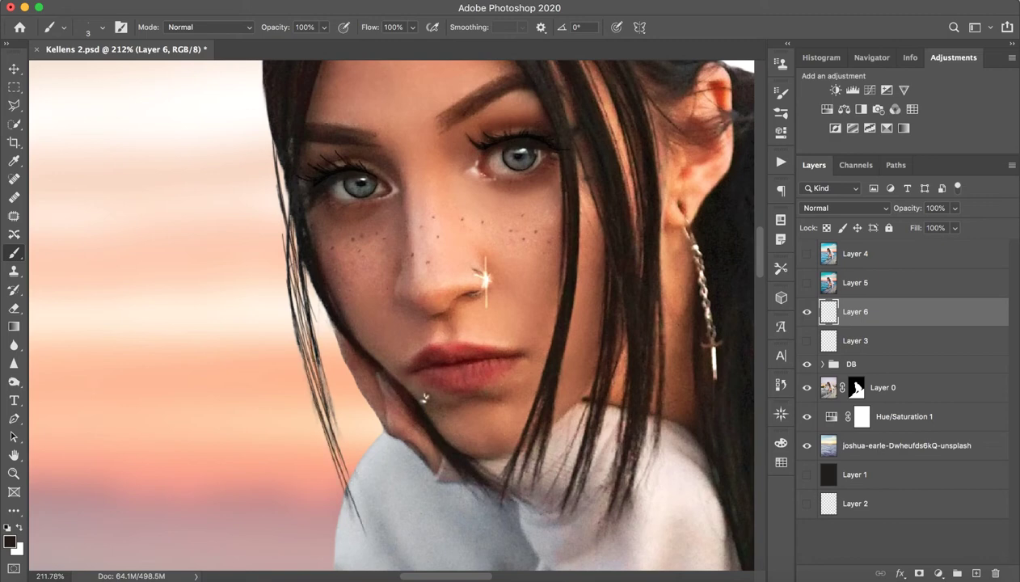
pyautogui.moveTo(286, 214); pyautogui.dragTo(293, 309)
pyautogui.moveTo(278, 235); pyautogui.dragTo(287, 323)
# Step: Zoom in on the face and paint more strands along the left hair edge
pyautogui.press('z')
pyautogui.moveTo(423, 398); pyautogui.dragTo(267, 396)
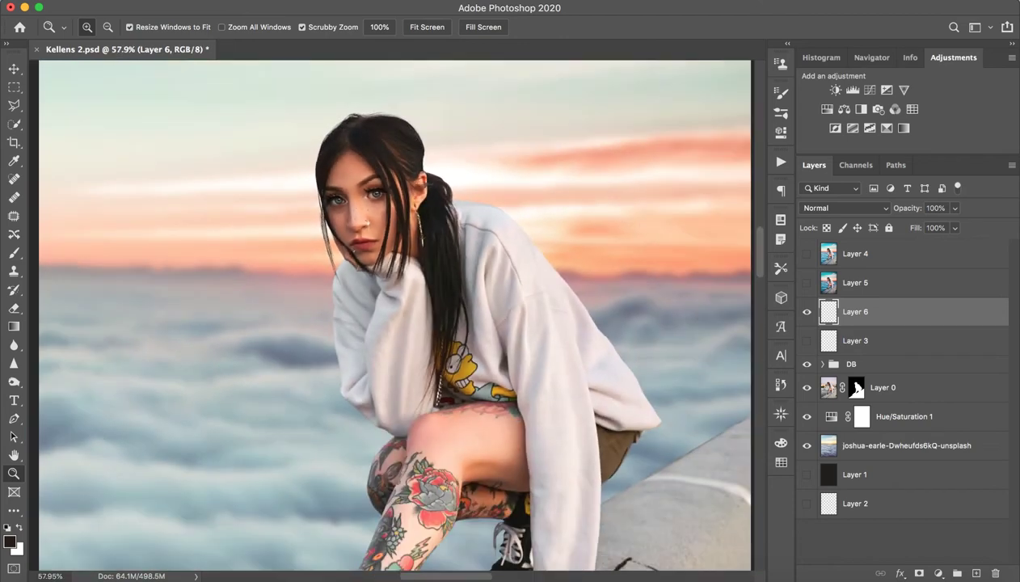
pyautogui.press('b')
pyautogui.press('z')
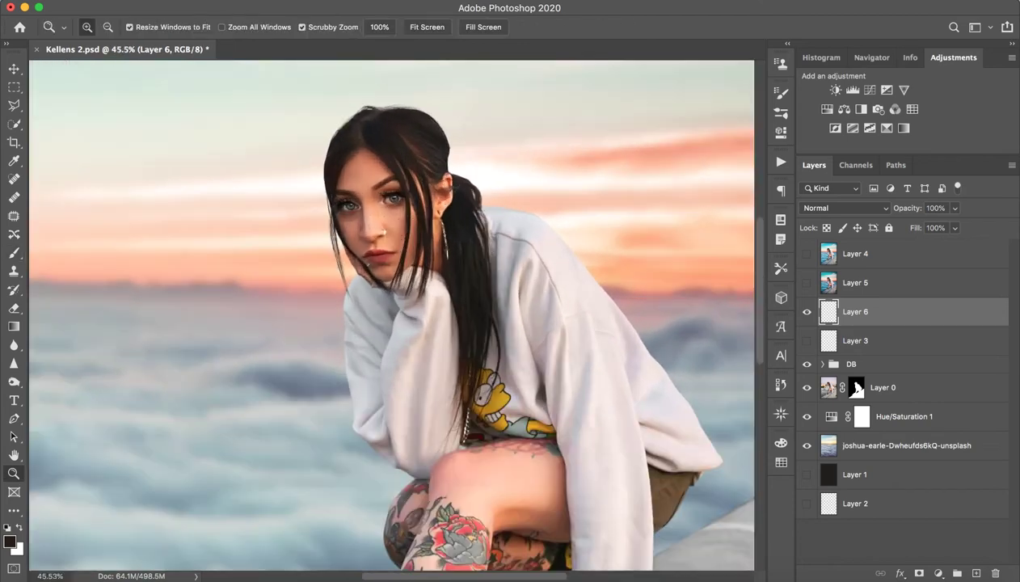
pyautogui.moveTo(291, 180); pyautogui.dragTo(420, 180)
pyautogui.press('b')
pyautogui.moveTo(406, 242)
pyautogui.mouseDown()
pyautogui.moveTo(417, 396)
pyautogui.moveTo(417, 380)
pyautogui.mouseUp()
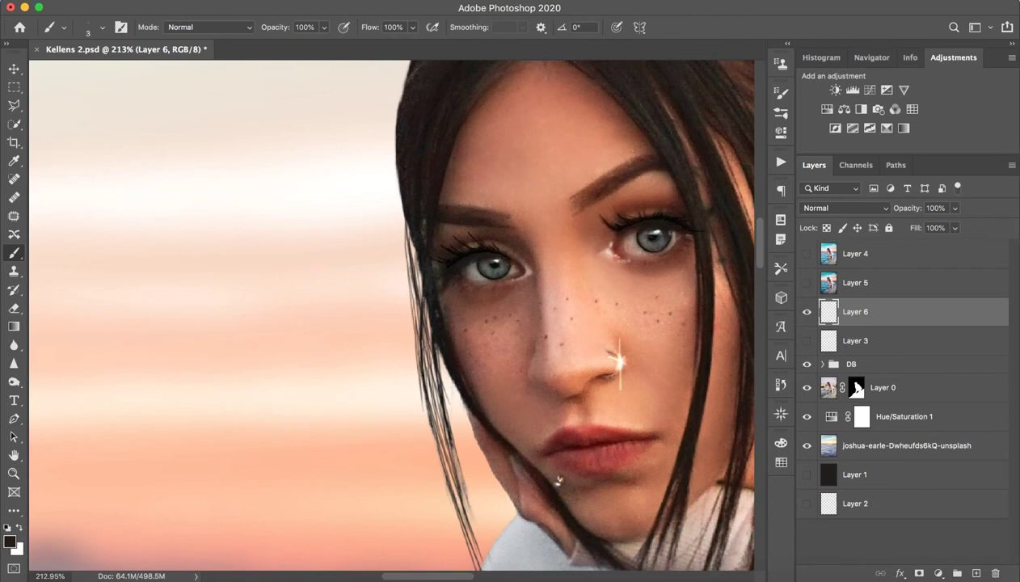
pyautogui.moveTo(404, 235)
pyautogui.mouseDown()
pyautogui.moveTo(414, 356)
pyautogui.moveTo(403, 240)
pyautogui.moveTo(403, 262)
pyautogui.mouseUp()
pyautogui.moveTo(397, 212); pyautogui.dragTo(404, 243)
pyautogui.moveTo(392, 181); pyautogui.dragTo(409, 302)
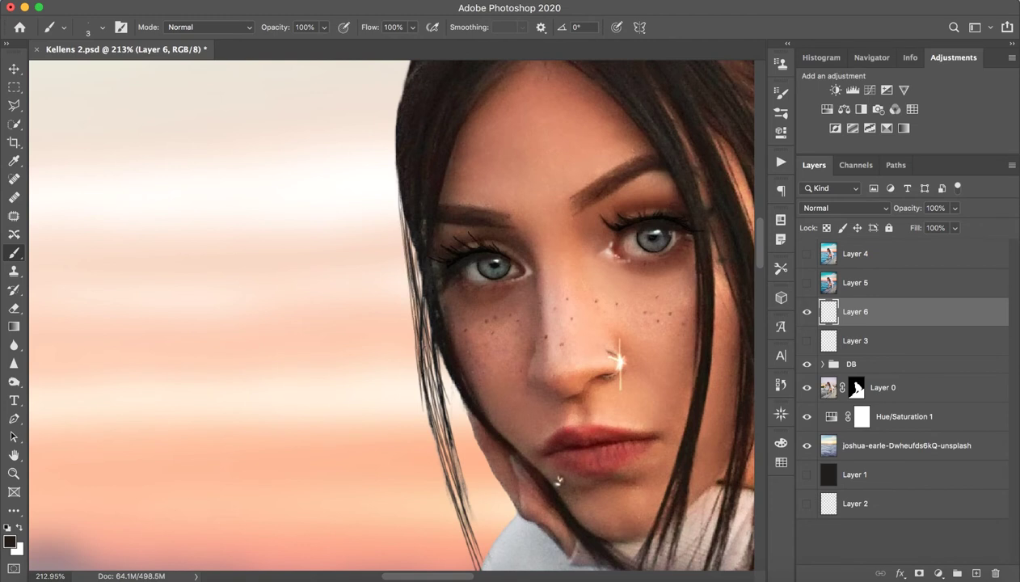
pyautogui.moveTo(413, 260); pyautogui.dragTo(416, 294)
# Step: Paint fine strands along the top of the head and down its upper-left edge
pyautogui.press('z')
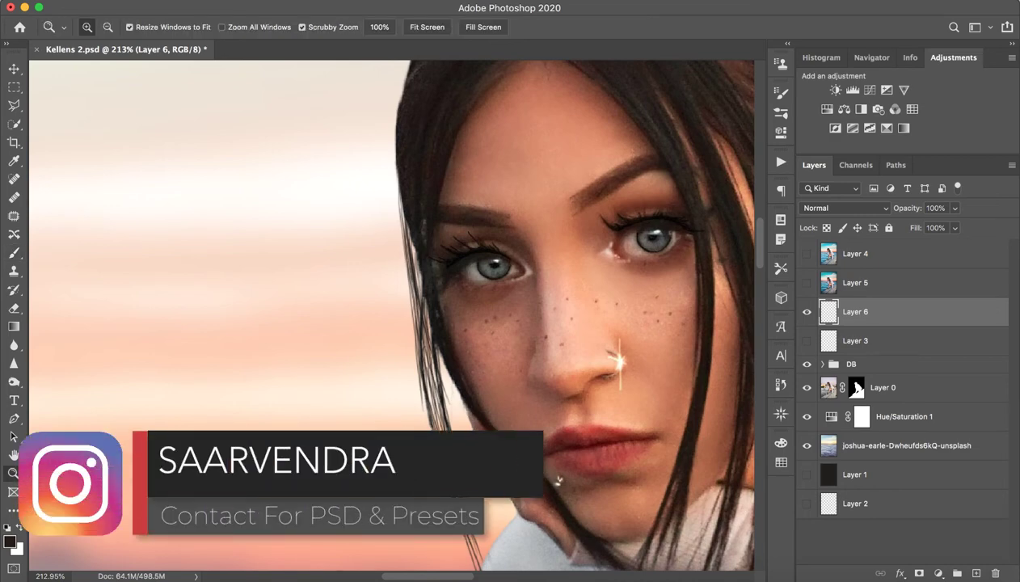
pyautogui.hotkey('ctrl', '0')
pyautogui.moveTo(477, 396); pyautogui.dragTo(517, 396)
pyautogui.press('b')
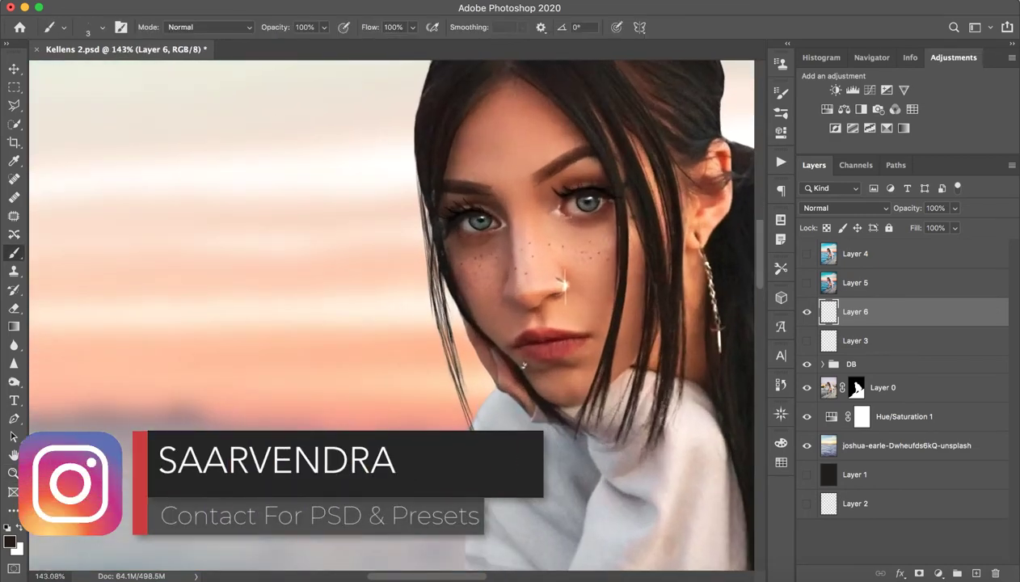
pyautogui.press('z')
pyautogui.moveTo(455, 291); pyautogui.dragTo(505, 292)
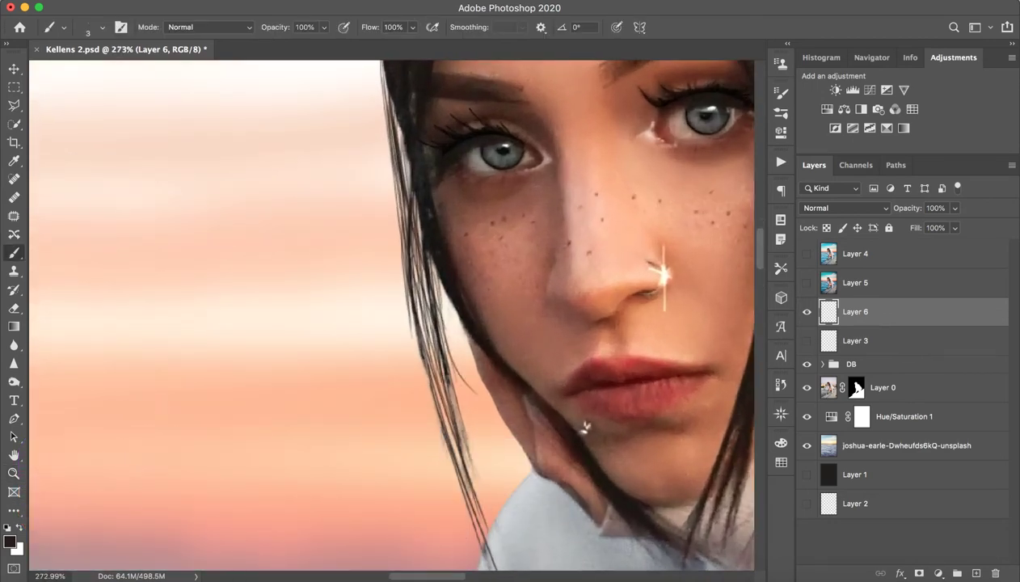
pyautogui.press('z')
pyautogui.moveTo(501, 340); pyautogui.dragTo(453, 340)
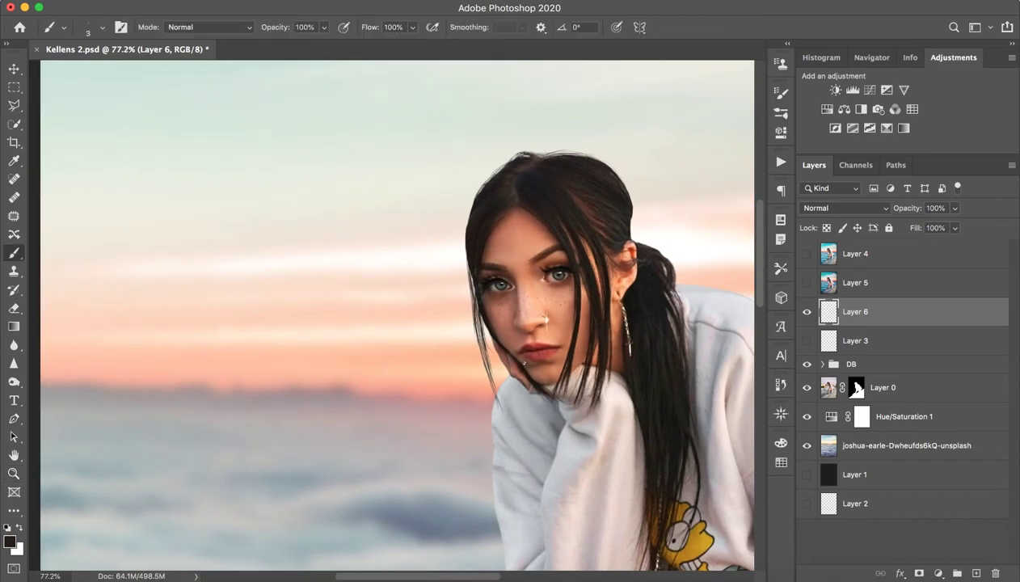
pyautogui.press('z')
pyautogui.moveTo(534, 151); pyautogui.dragTo(661, 160)
pyautogui.moveTo(602, 178); pyautogui.dragTo(677, 162)
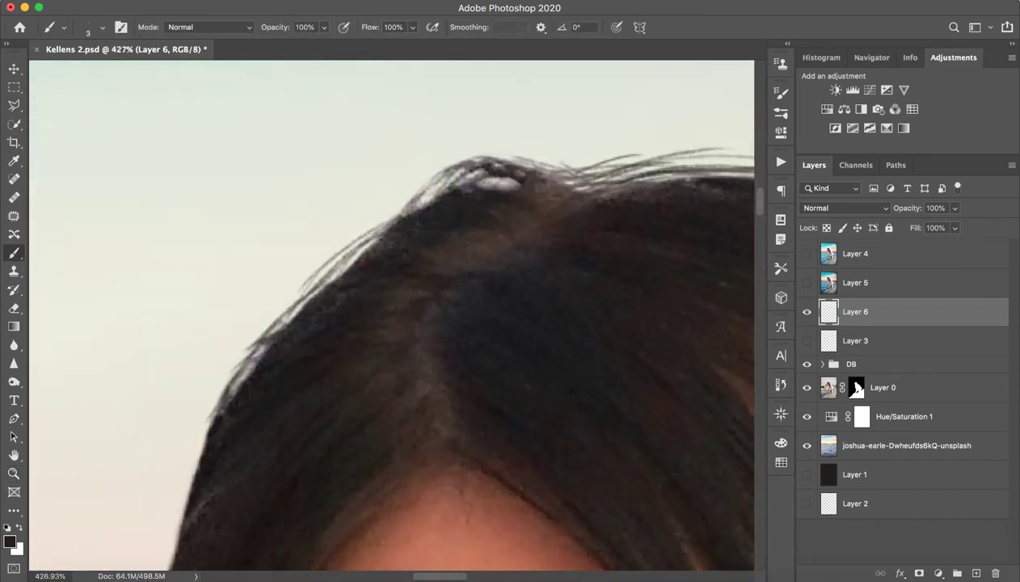
pyautogui.moveTo(569, 172)
pyautogui.mouseDown()
pyautogui.moveTo(475, 154)
pyautogui.moveTo(393, 199)
pyautogui.moveTo(318, 269)
pyautogui.mouseUp()
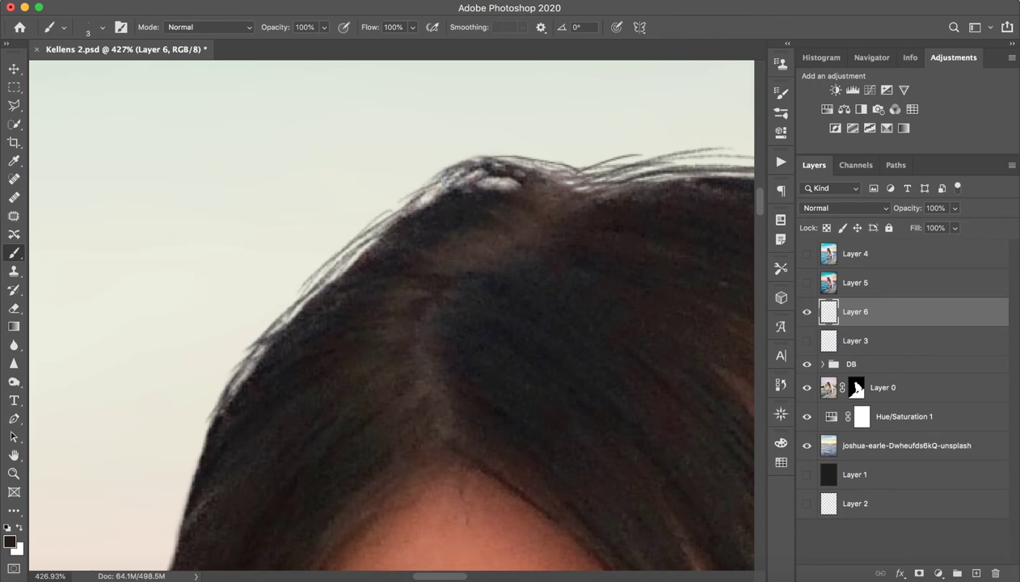
pyautogui.moveTo(353, 231); pyautogui.dragTo(273, 305)
pyautogui.moveTo(307, 272); pyautogui.dragTo(238, 365)
pyautogui.moveTo(270, 320); pyautogui.dragTo(226, 383)
# Step: Undo a stray stroke, then paint thin strands beside the head and right of the ear
pyautogui.press('z')
pyautogui.moveTo(485, 323); pyautogui.dragTo(307, 323)
pyautogui.press('b')
pyautogui.moveTo(687, 174)
pyautogui.mouseDown()
pyautogui.moveTo(478, 252)
pyautogui.moveTo(536, 252)
pyautogui.mouseUp()
pyautogui.press('z')
pyautogui.hotkey('ctrl', 'z')
pyautogui.moveTo(480, 278); pyautogui.dragTo(558, 278)
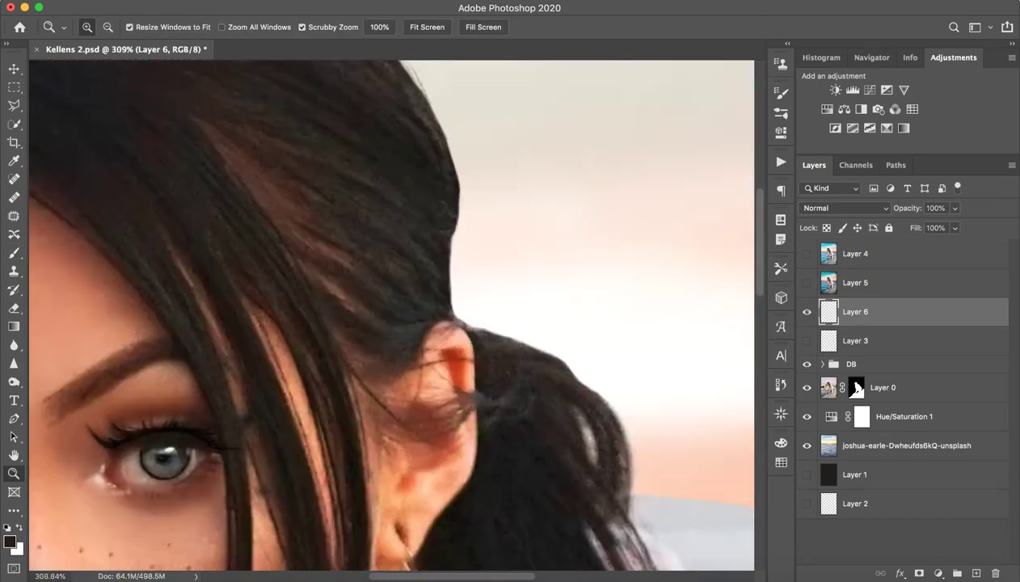
pyautogui.press('b')
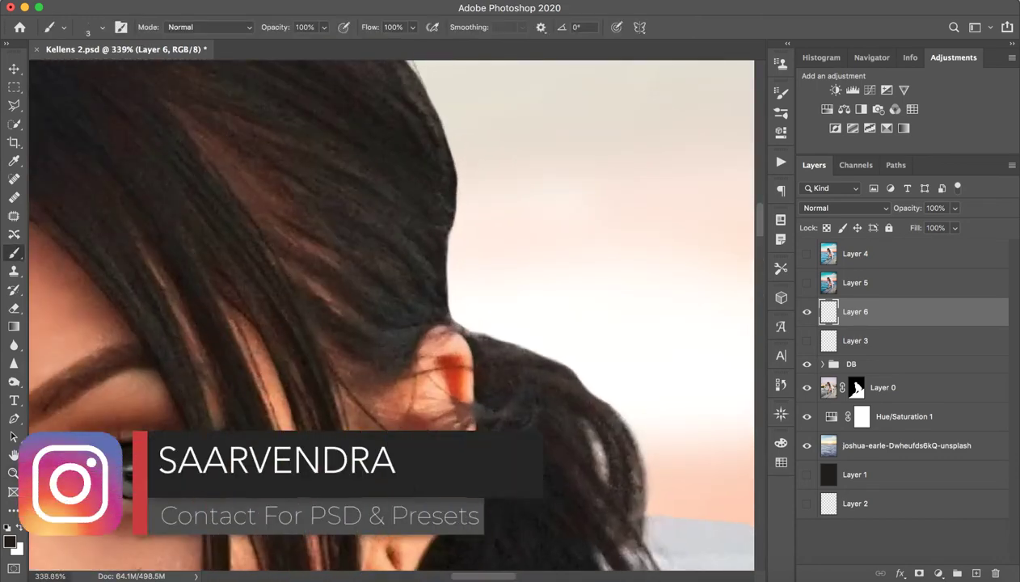
pyautogui.moveTo(448, 220); pyautogui.dragTo(459, 312)
pyautogui.moveTo(443, 278); pyautogui.dragTo(454, 331)
pyautogui.moveTo(444, 246); pyautogui.dragTo(456, 326)
pyautogui.moveTo(450, 226)
pyautogui.mouseDown()
pyautogui.moveTo(464, 330)
pyautogui.moveTo(548, 354)
pyautogui.mouseUp()
pyautogui.moveTo(485, 333)
pyautogui.mouseDown()
pyautogui.moveTo(595, 377)
pyautogui.moveTo(619, 404)
pyautogui.mouseUp()
# Step: Paint strands along the ponytail's right side and merge Layer 6 down into Layer 3
pyautogui.moveTo(574, 376)
pyautogui.mouseDown()
pyautogui.moveTo(619, 413)
pyautogui.moveTo(630, 439)
pyautogui.mouseUp()
pyautogui.scroll(-2, 606, 404)
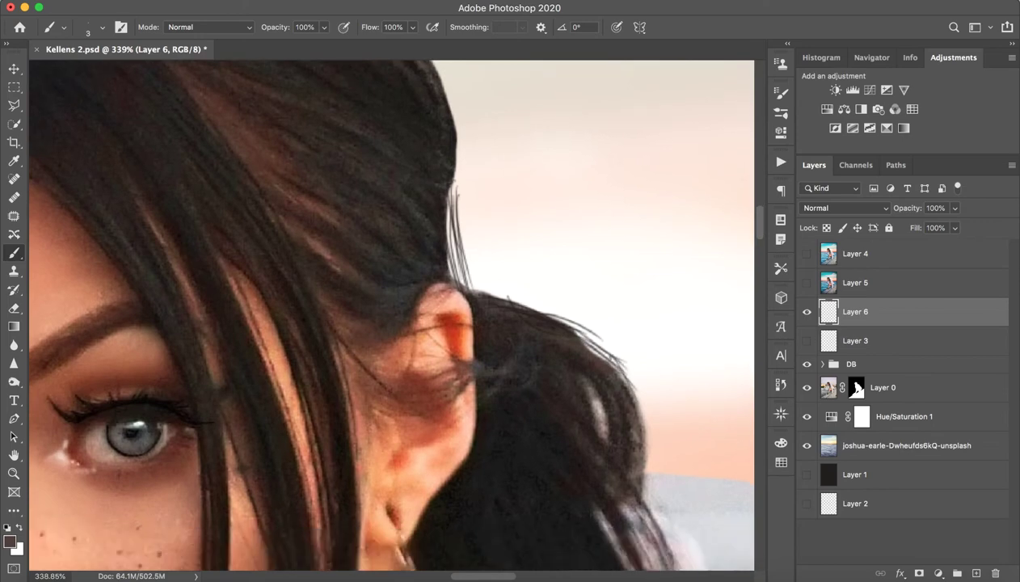
pyautogui.scroll(-3, 606, 404)
pyautogui.moveTo(603, 301); pyautogui.dragTo(622, 378)
pyautogui.moveTo(611, 320); pyautogui.dragTo(627, 394)
pyautogui.press('z')
pyautogui.moveTo(620, 358)
pyautogui.mouseDown()
pyautogui.moveTo(627, 417)
pyautogui.moveTo(501, 404)
pyautogui.mouseUp()
pyautogui.moveTo(645, 355); pyautogui.dragTo(728, 356)
pyautogui.press('b')
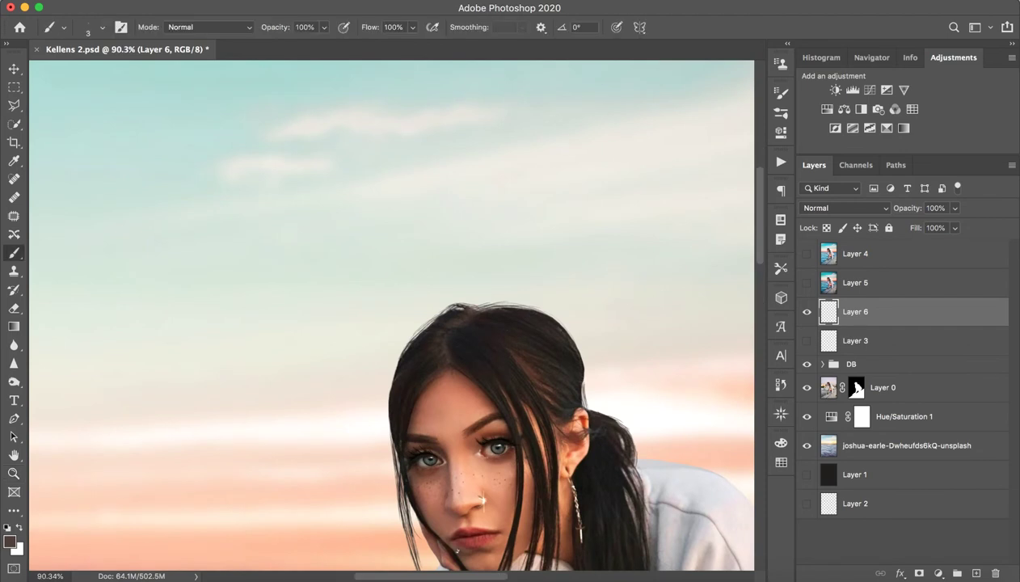
pyautogui.scroll(-5, 392, 315)
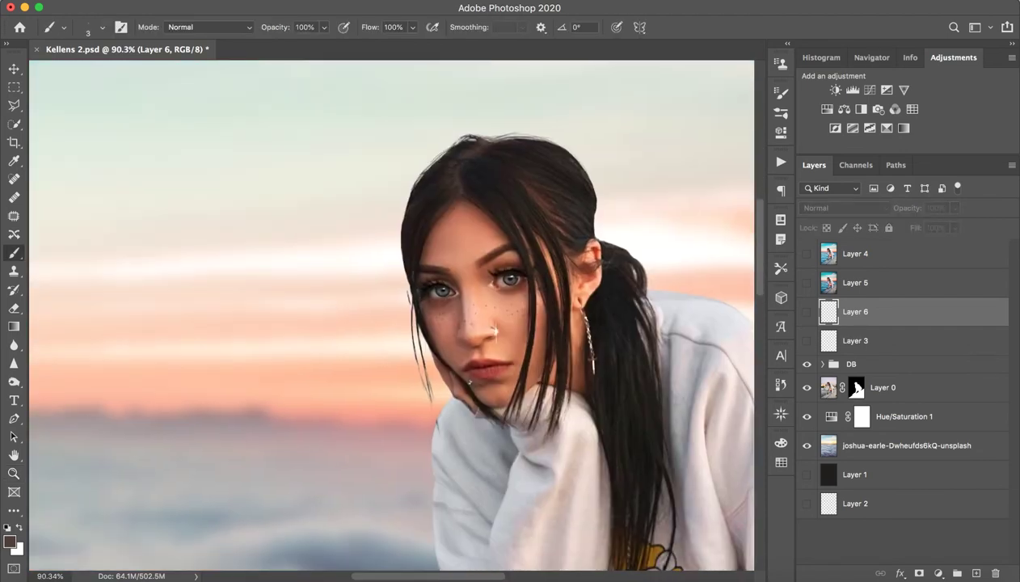
pyautogui.press('Delete')
pyautogui.click(806, 311)
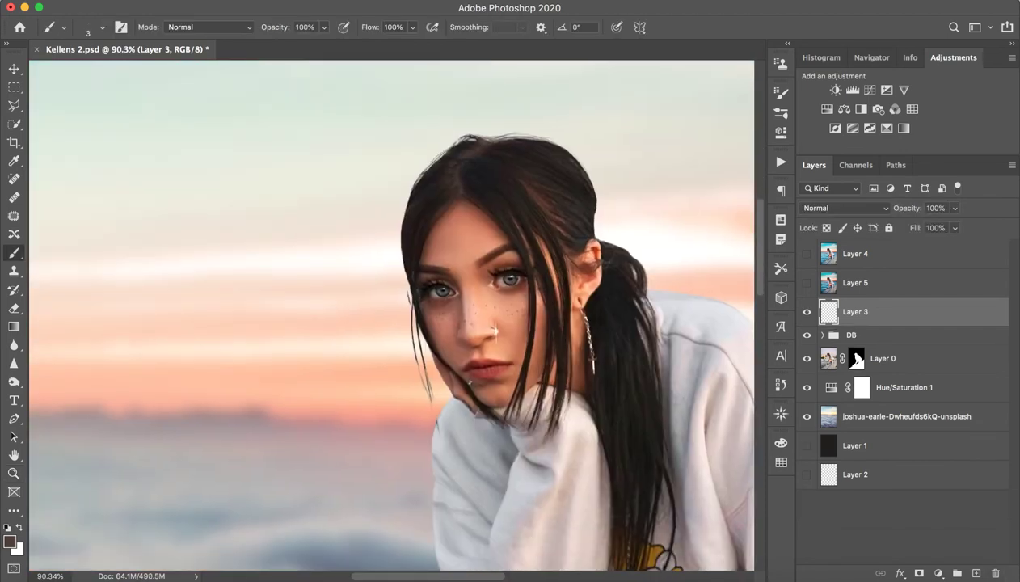
pyautogui.press('z')
pyautogui.moveTo(472, 288); pyautogui.dragTo(518, 287)
pyautogui.press('b')
pyautogui.moveTo(465, 434)
pyautogui.mouseDown()
pyautogui.moveTo(459, 526)
pyautogui.moveTo(438, 492)
pyautogui.moveTo(398, 494)
pyautogui.mouseUp()
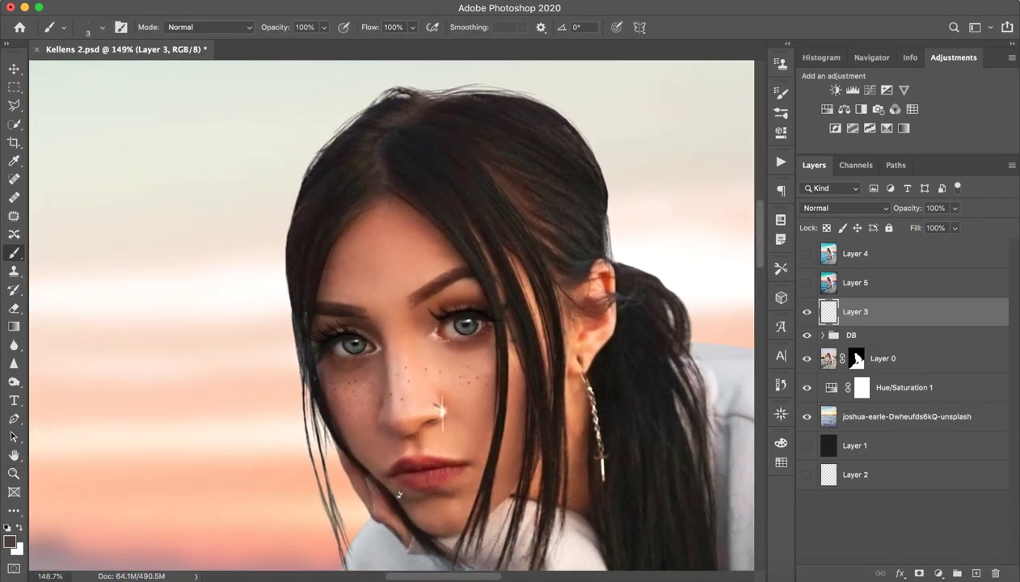
pyautogui.hotkey('ctrl', ',')
pyautogui.hotkey('ctrl', ',')
pyautogui.hotkey('ctrl', ',')
pyautogui.hotkey('ctrl', ',')
pyautogui.hotkey('ctrl', ',')
pyautogui.hotkey('ctrl', ',')
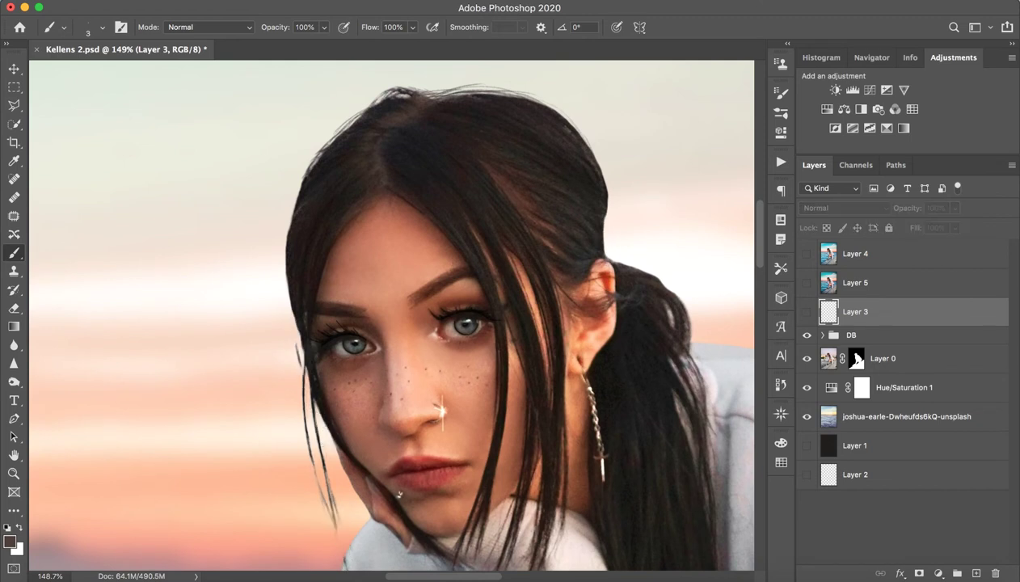
pyautogui.hotkey('ctrl', ',')
pyautogui.hotkey('ctrl', ',')
pyautogui.hotkey('ctrl', ',')
pyautogui.hotkey('ctrl', ',')
pyautogui.hotkey('ctrl', ',')
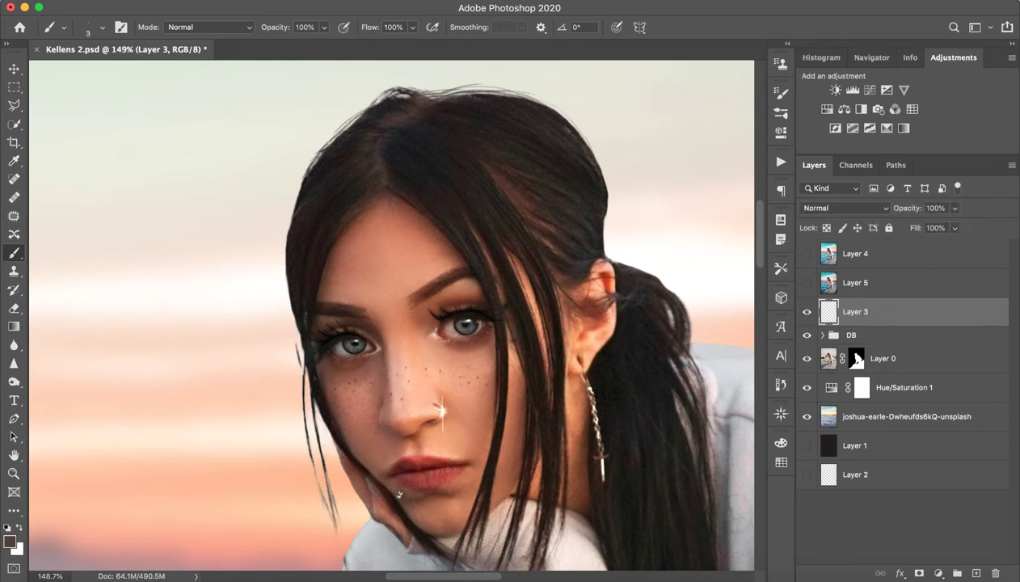
pyautogui.hotkey('ctrl', ',')
pyautogui.scroll(-2, 399, 494)
pyautogui.scroll(-2, 399, 494)
pyautogui.scroll(-2, 399, 494)
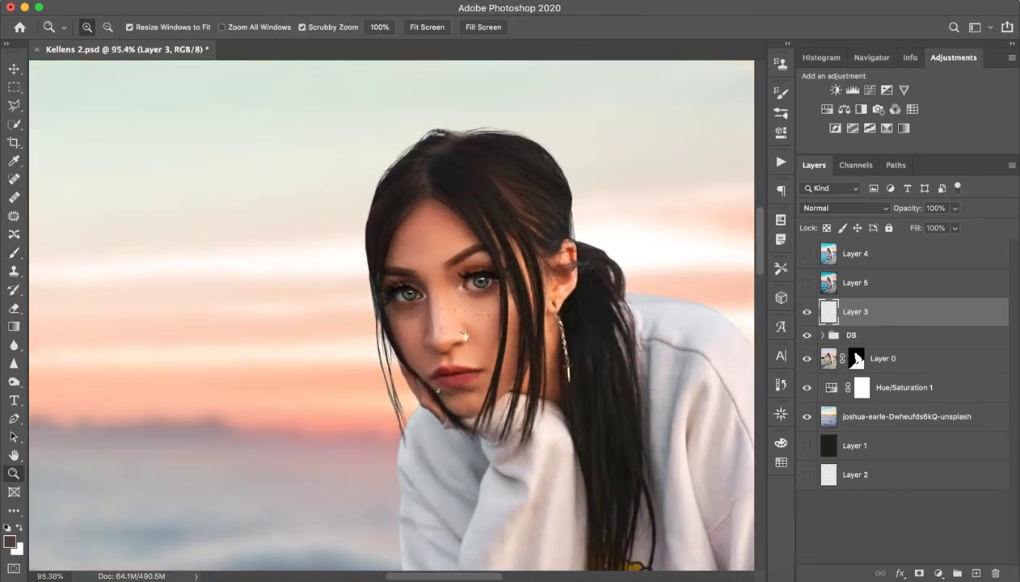
pyautogui.scroll(-2, 398, 494)
pyautogui.press('z')
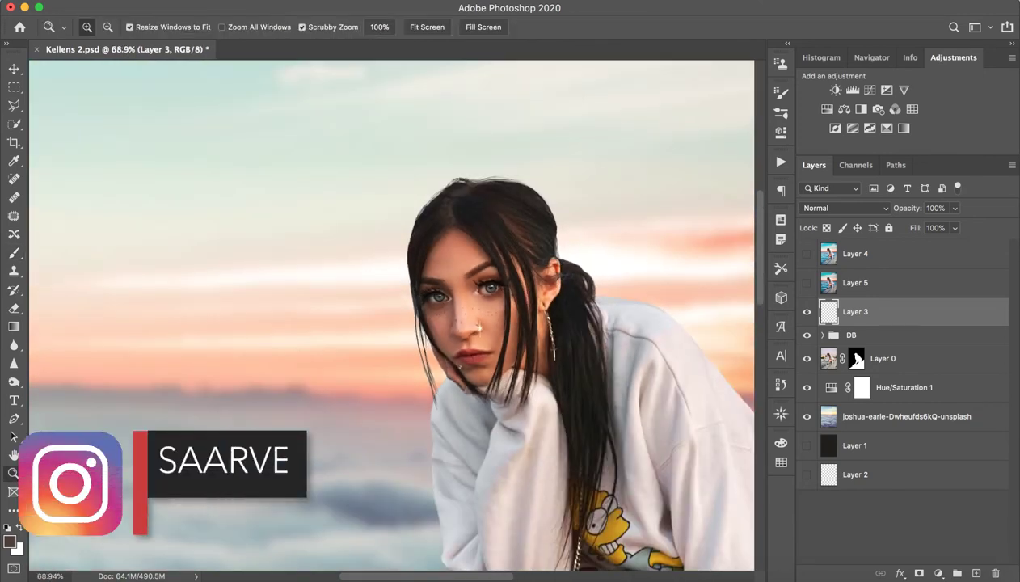
pyautogui.scroll(-3, 399, 493)
pyautogui.press('b')
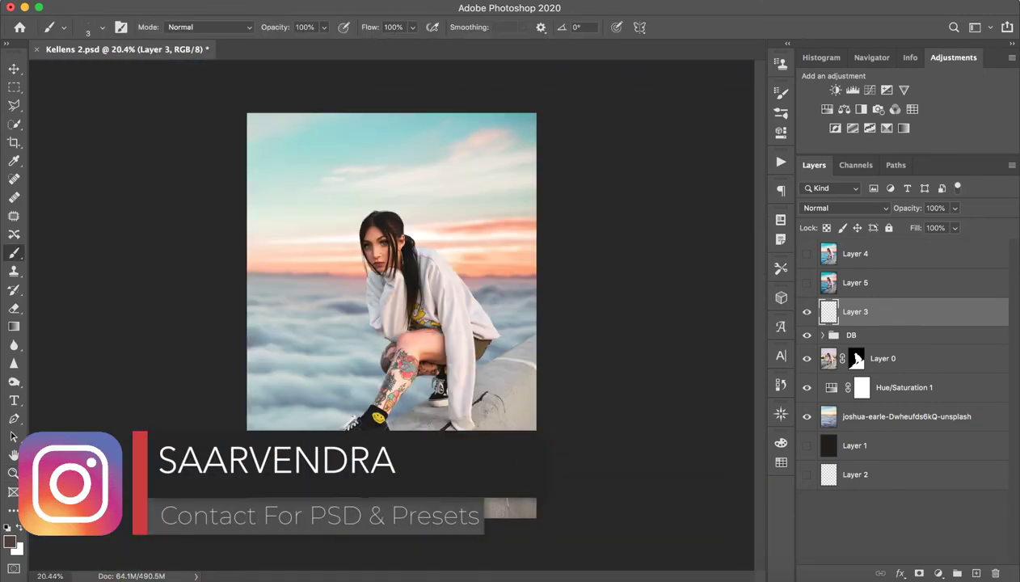
pyautogui.press('z')
pyautogui.scroll(2, 391, 262)
pyautogui.scroll(3, 391, 262)
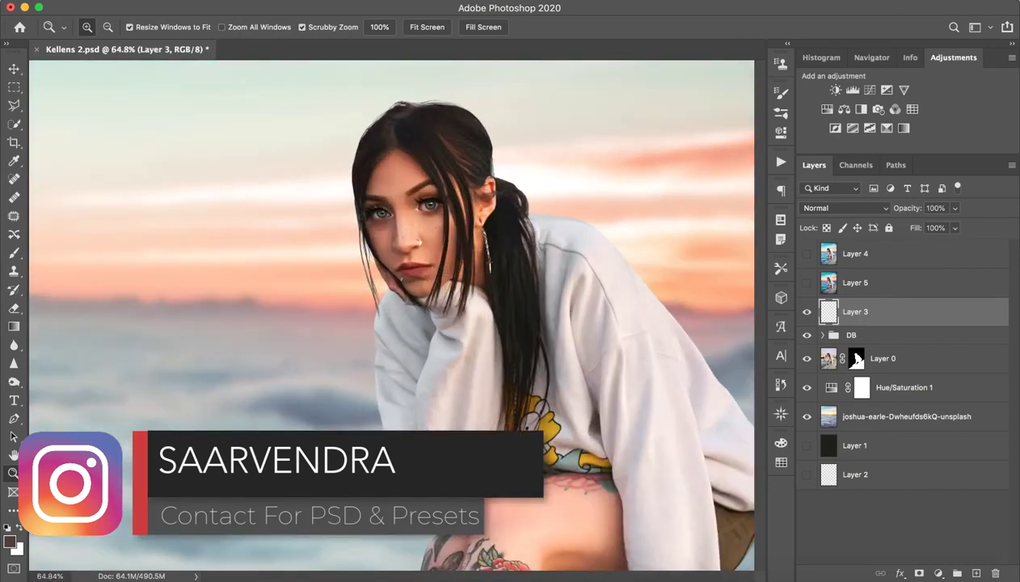
pyautogui.scroll(-3, 391, 263)
pyautogui.scroll(-2, 391, 315)
pyautogui.scroll(-1, 391, 315)
pyautogui.press('b')
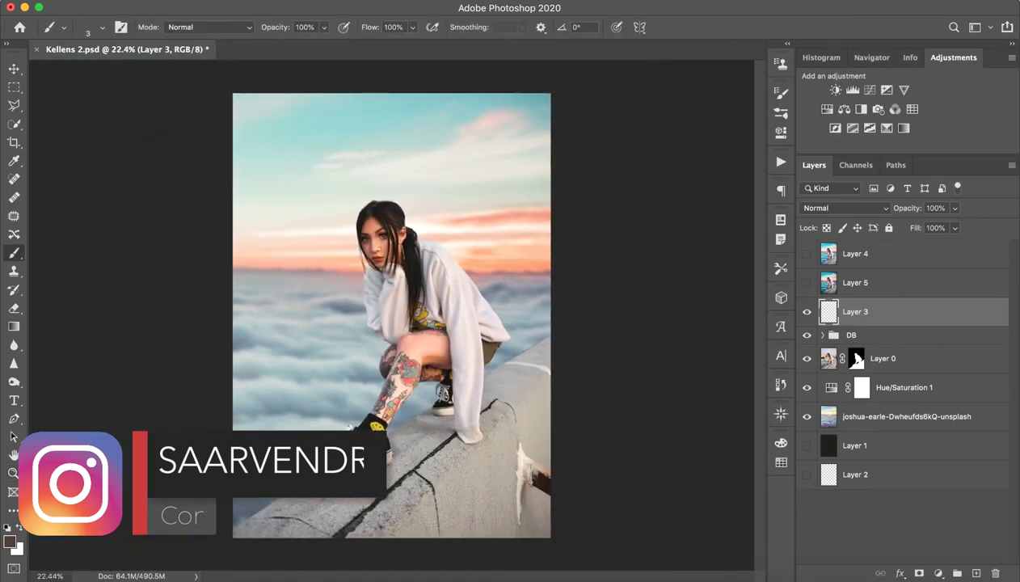
pyautogui.hotkey('alt', ']')
pyautogui.hotkey('ctrl', ',')
# Step: Hide Layer 5, stamp visible above Layer 3 as Layer 6, and open Camera Raw Filter
pyautogui.hotkey('ctrl', ',')
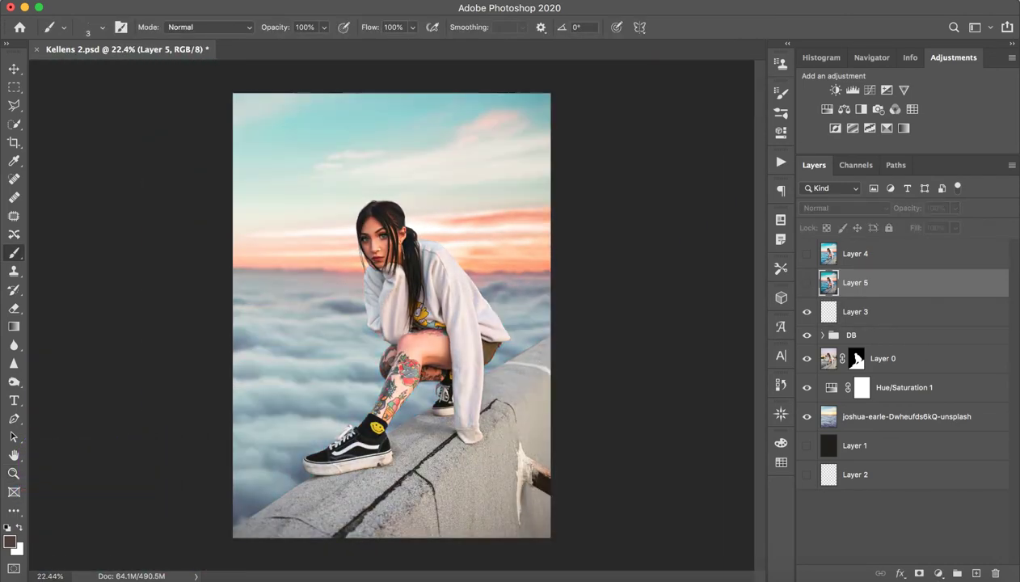
pyautogui.hotkey('ctrl', ',')
pyautogui.hotkey('ctrl', ',')
pyautogui.hotkey('alt', '[')
pyautogui.hotkey('ctrl', 'alt', 'shift', 'e')
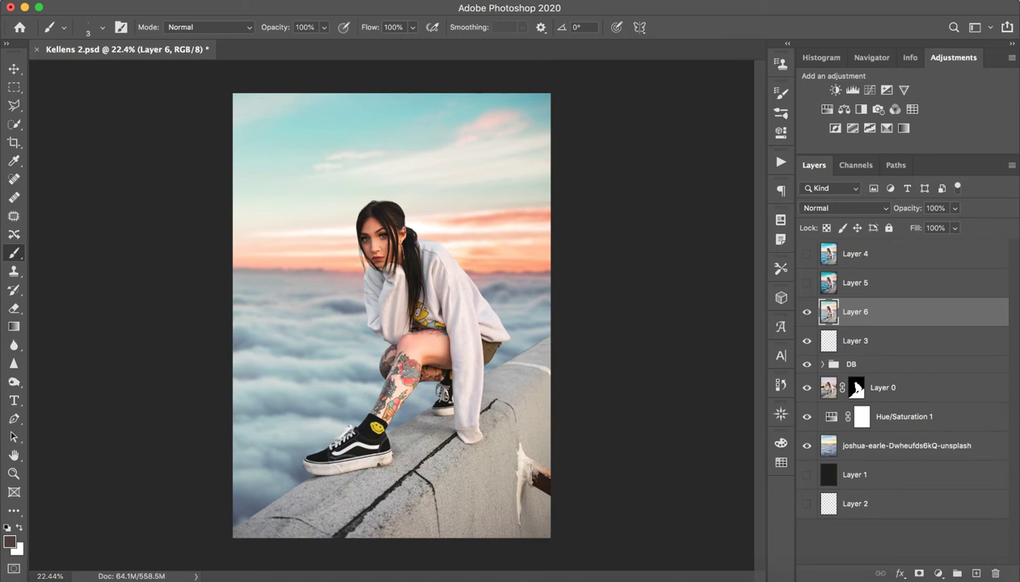
pyautogui.hotkey('ctrl', 'shift', 'a')
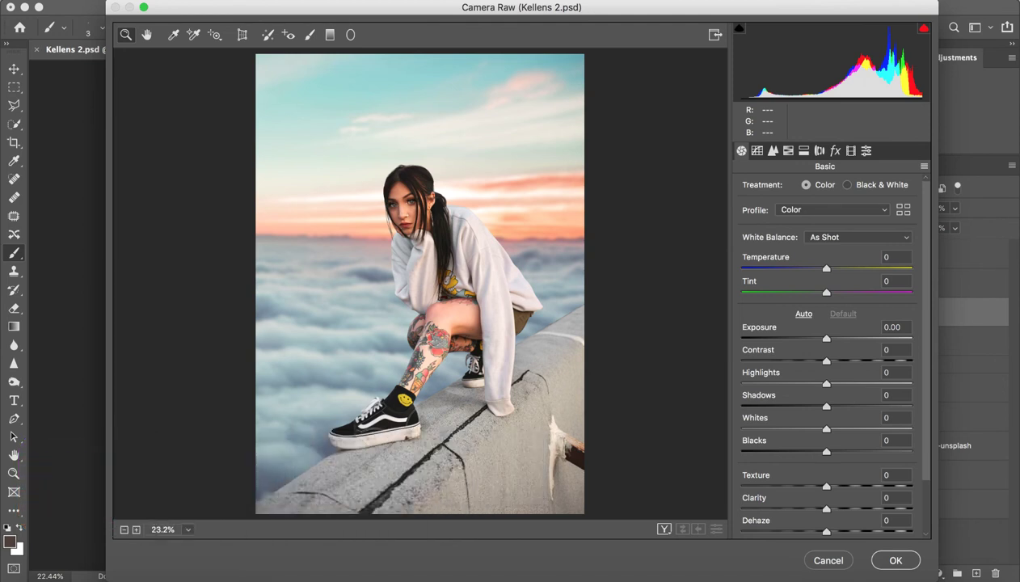
# Step: Set the white balance to Temperature -10 and Tint +5
pyautogui.moveTo(826, 268)
pyautogui.mouseDown()
pyautogui.moveTo(812, 267)
pyautogui.moveTo(833, 291)
pyautogui.mouseUp()
pyautogui.press('Tab')
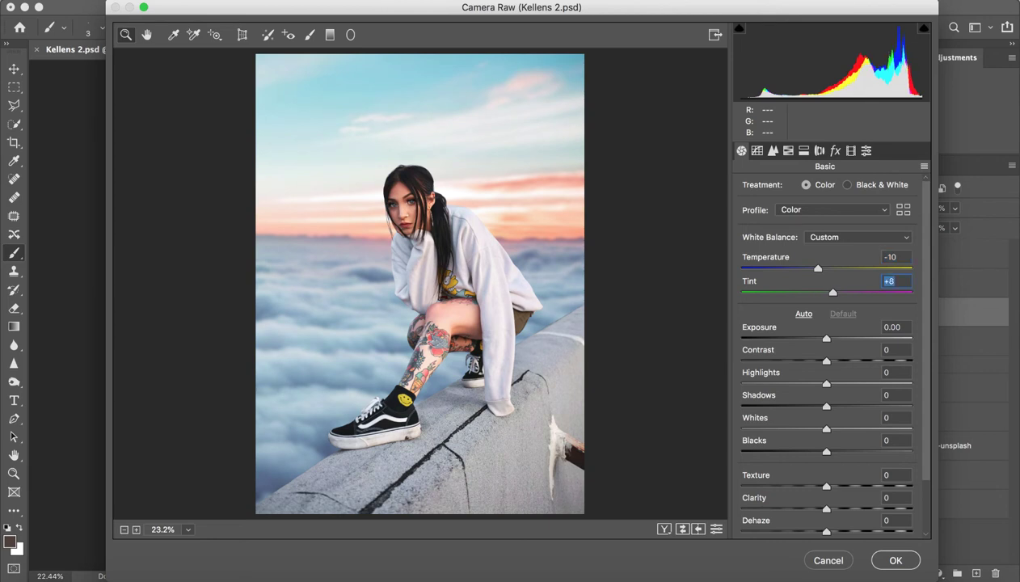
pyautogui.press('Down')
pyautogui.press('Down')
pyautogui.press('Down')
# Step: Try exposure values -1.45, +1.96, 0 and -0.30, settling on -0.20
pyautogui.moveTo(826, 337); pyautogui.dragTo(823, 338)
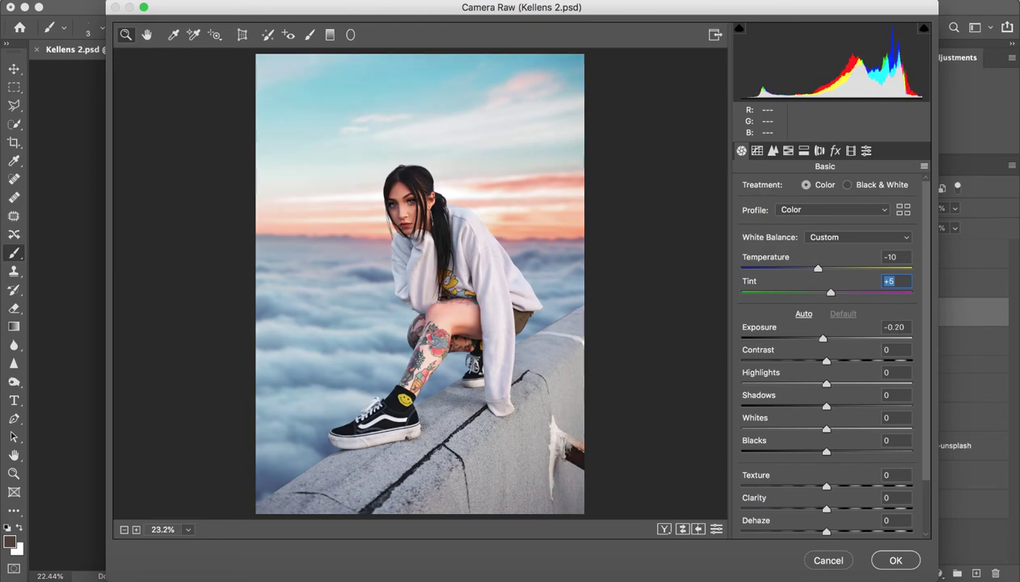
pyautogui.press('Tab')
pyautogui.write('-1.45')
pyautogui.press('Return')
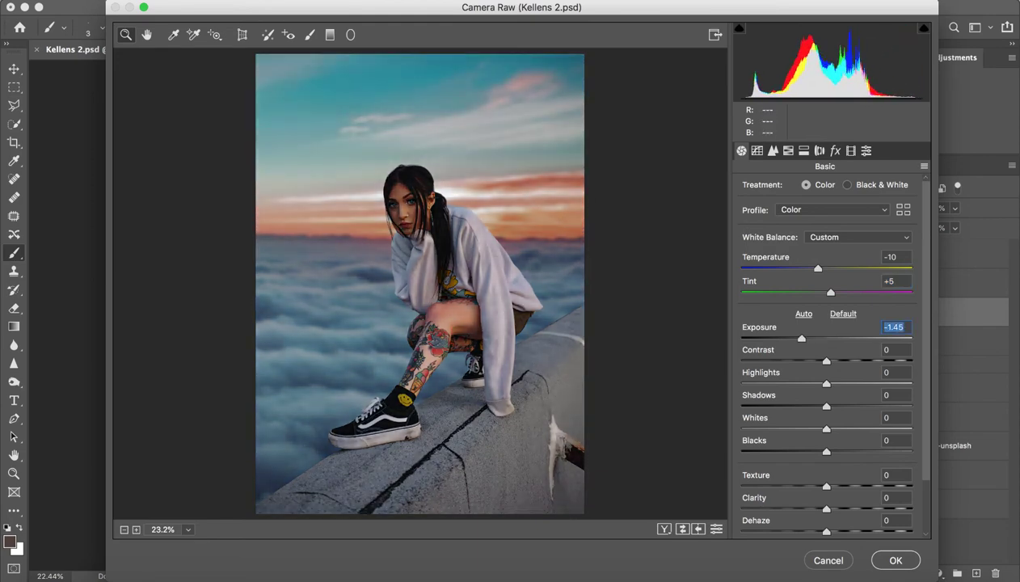
pyautogui.write('1.96')
pyautogui.press('Return')
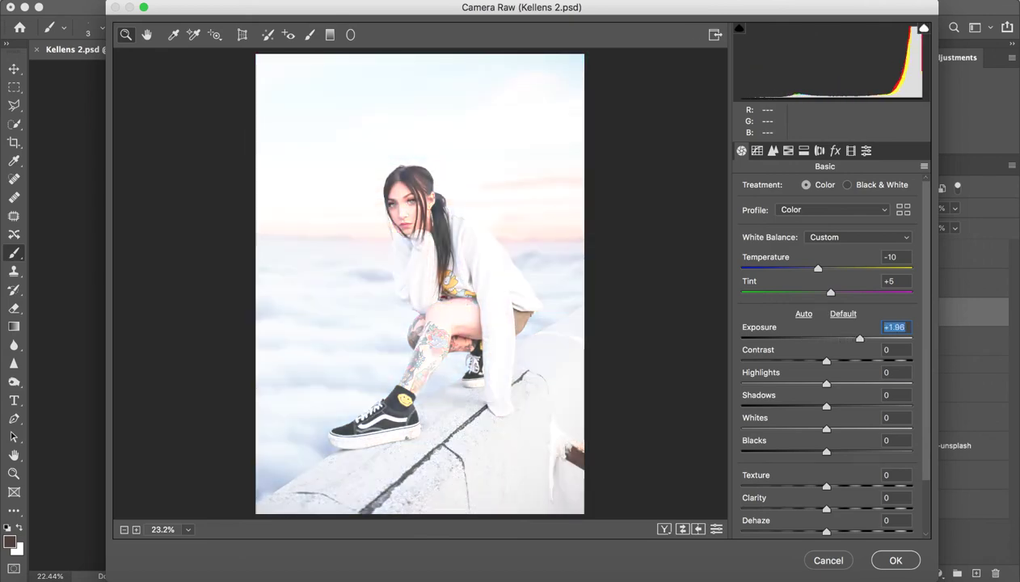
pyautogui.write('0')
pyautogui.press('Return')
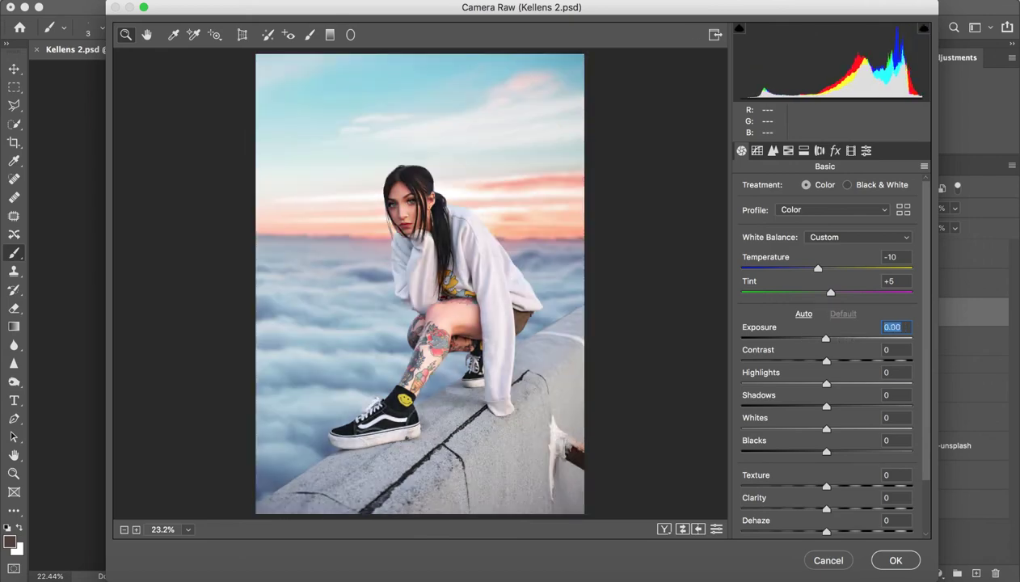
pyautogui.write('-0.3')
pyautogui.press('Return')
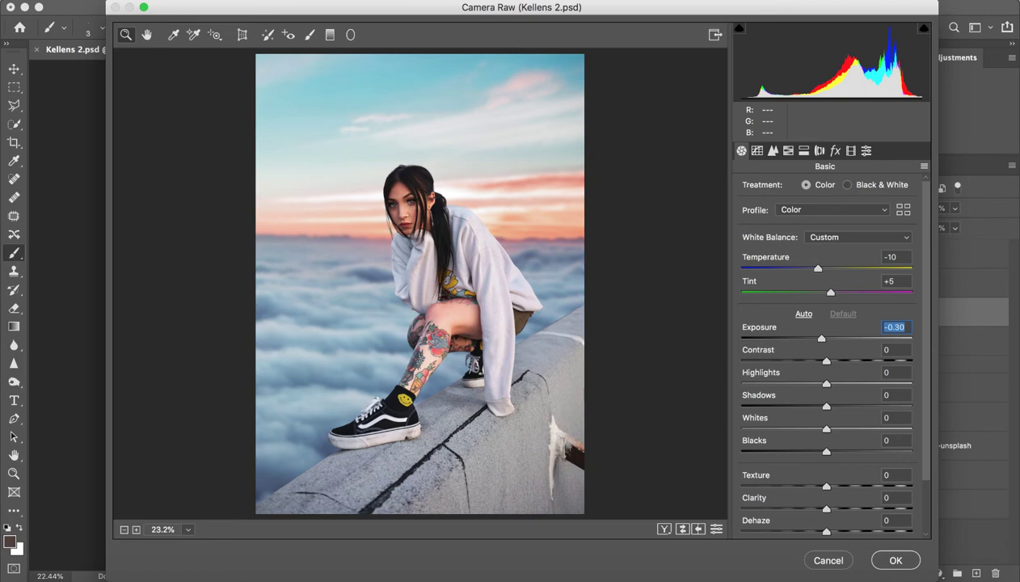
pyautogui.write('-0.2')
pyautogui.press('Return')
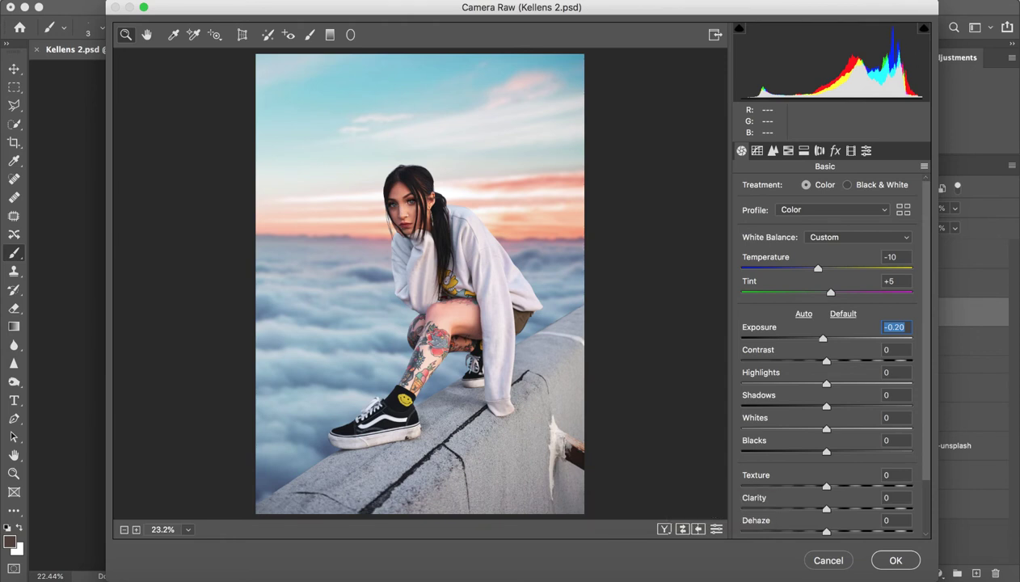
# Step: Set Contrast +30, Highlights -23 and Shadows +20
pyautogui.moveTo(826, 361); pyautogui.dragTo(859, 361)
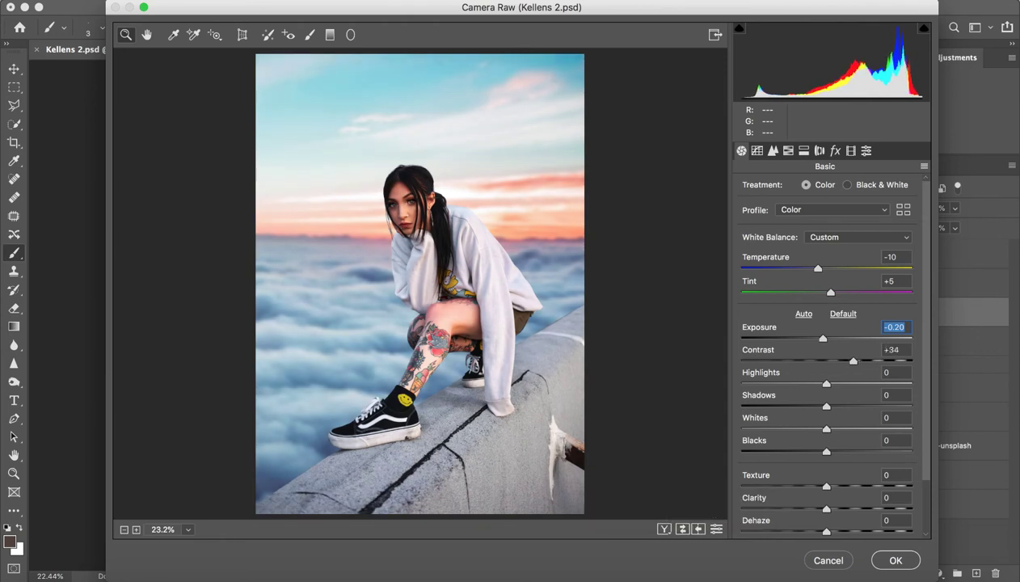
pyautogui.press('Tab')
pyautogui.write('30')
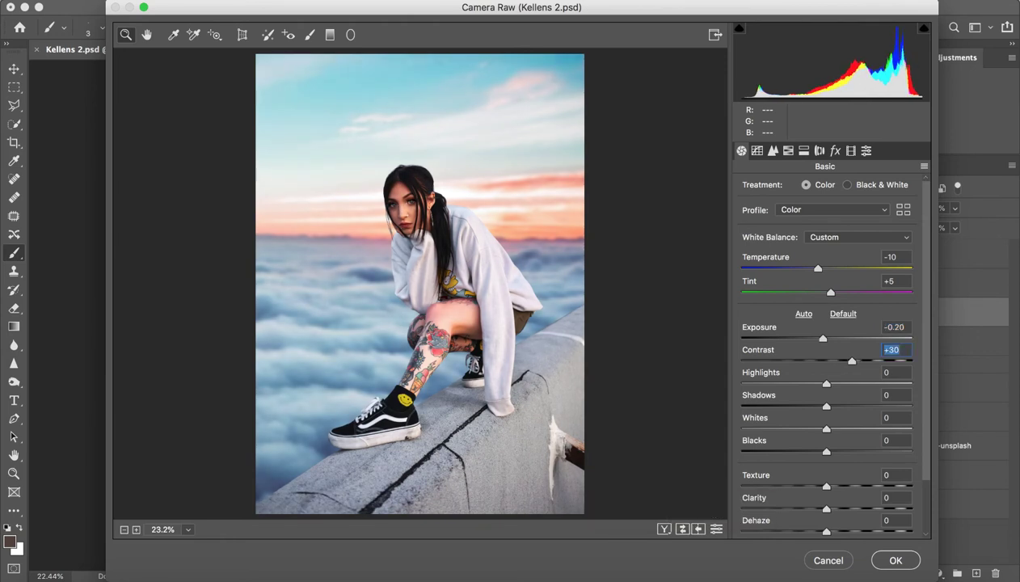
pyautogui.moveTo(826, 383); pyautogui.dragTo(803, 383)
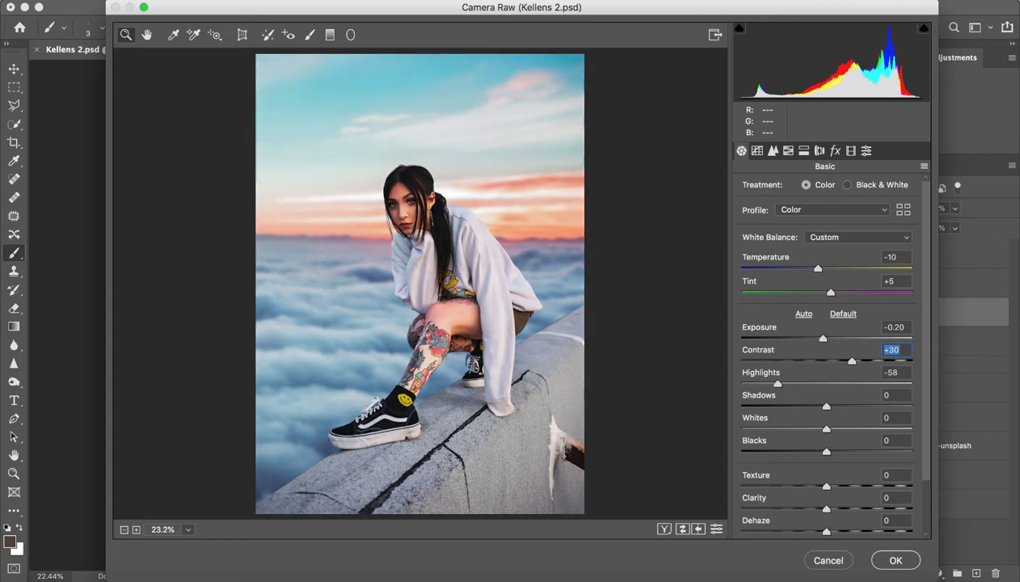
pyautogui.press('Tab')
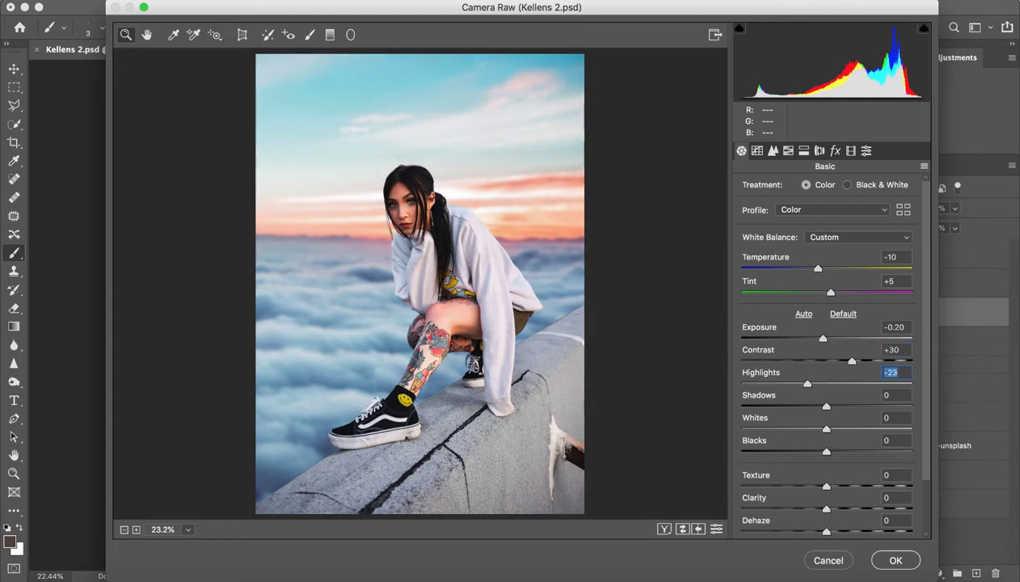
pyautogui.moveTo(826, 405); pyautogui.dragTo(834, 406)
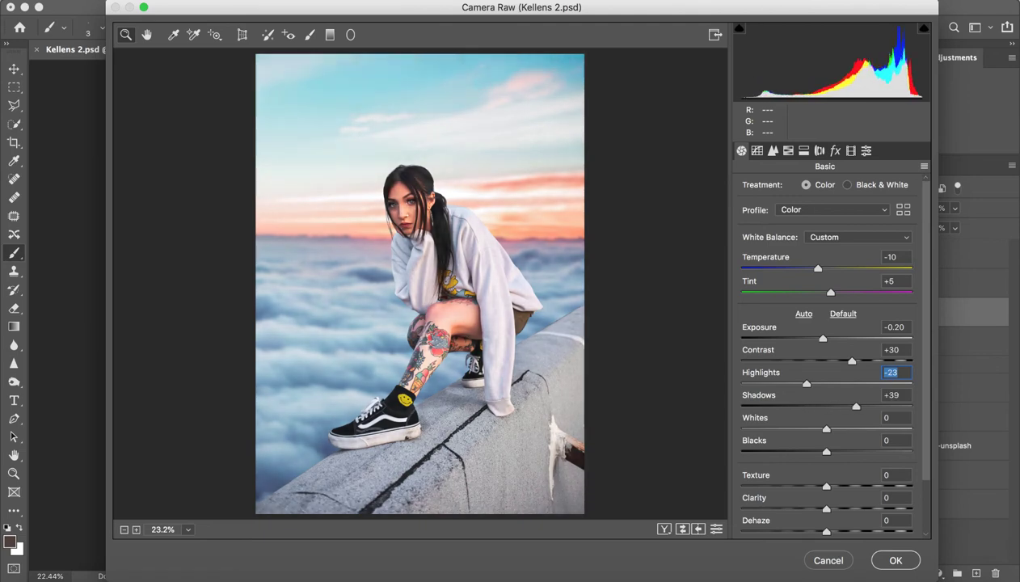
pyautogui.moveTo(834, 405)
pyautogui.mouseDown()
pyautogui.moveTo(824, 406)
pyautogui.moveTo(862, 406)
pyautogui.moveTo(843, 406)
pyautogui.moveTo(846, 429)
pyautogui.moveTo(822, 451)
pyautogui.moveTo(845, 451)
pyautogui.mouseUp()
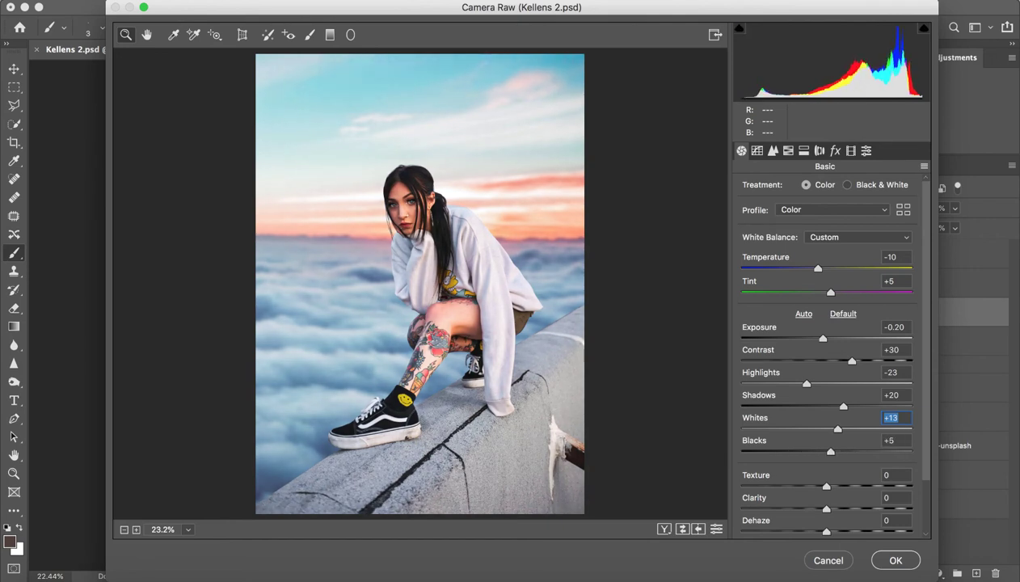
# Step: Set Whites +13, Blacks +23, Clarity +13 and Texture +13
pyautogui.press('Tab')
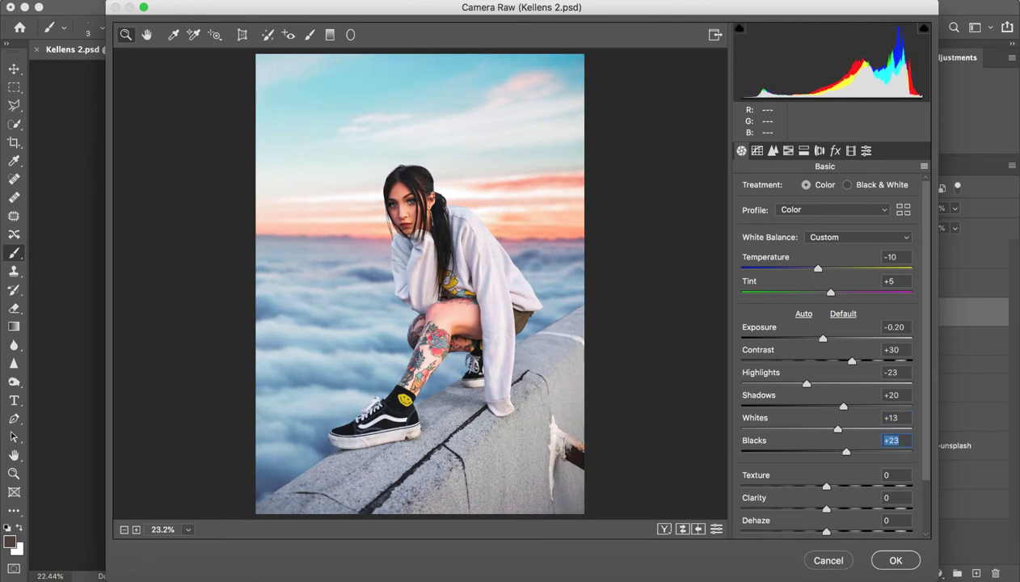
pyautogui.scroll(-1, 824, 364)
pyautogui.moveTo(826, 452); pyautogui.dragTo(844, 475)
pyautogui.scroll(-1, 843, 474)
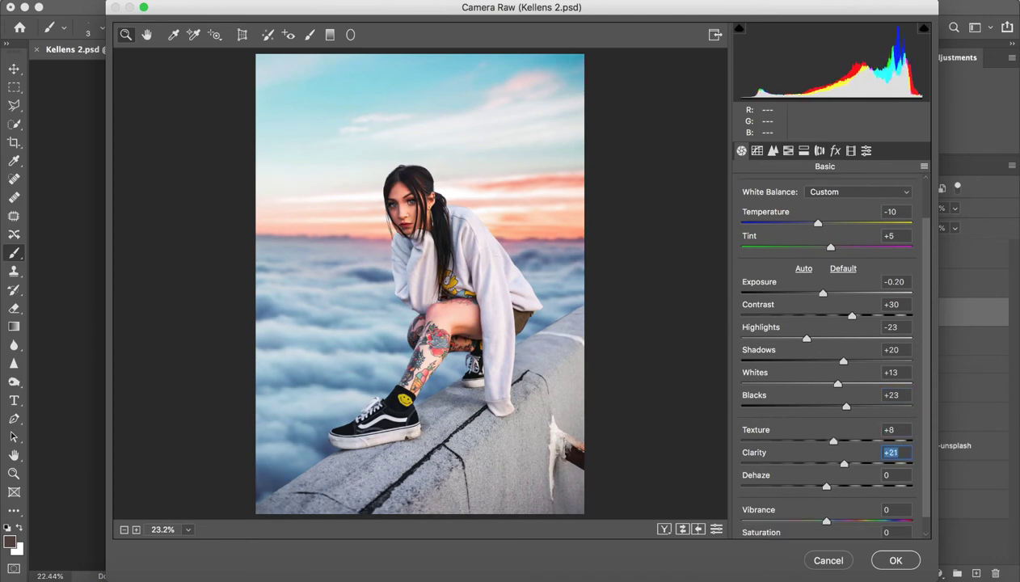
pyautogui.press('Down')
pyautogui.press('Down')
pyautogui.press('Down')
pyautogui.press('Down')
pyautogui.press('Down')
pyautogui.press('Down')
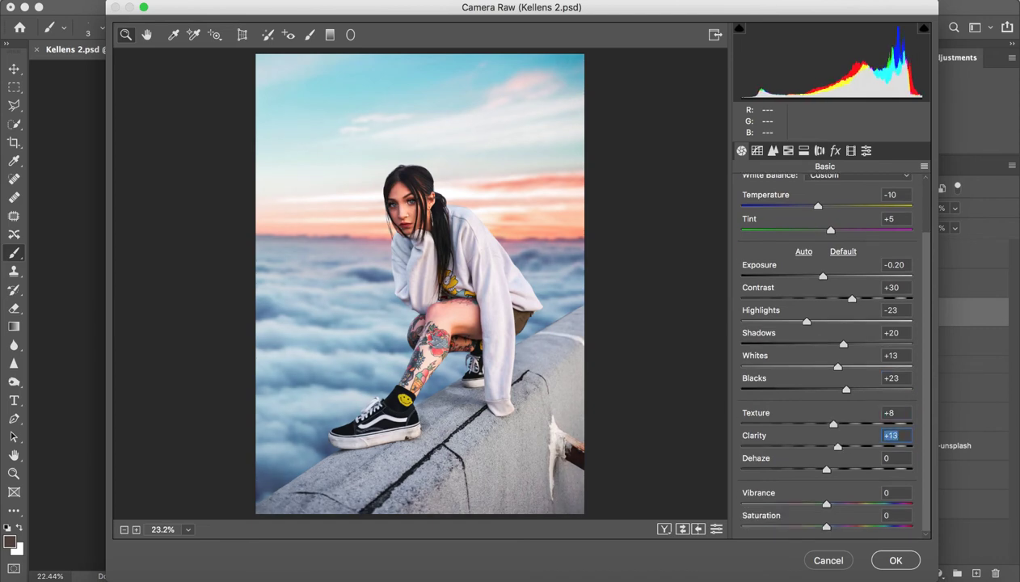
pyautogui.hotkey('shift', 'Tab')
pyautogui.press('Up')
pyautogui.press('Up')
pyautogui.press('Up')
# Step: Boost Vibrance to +44 and Saturation to +9, then check the face and fit the view
pyautogui.moveTo(826, 504); pyautogui.dragTo(863, 503)
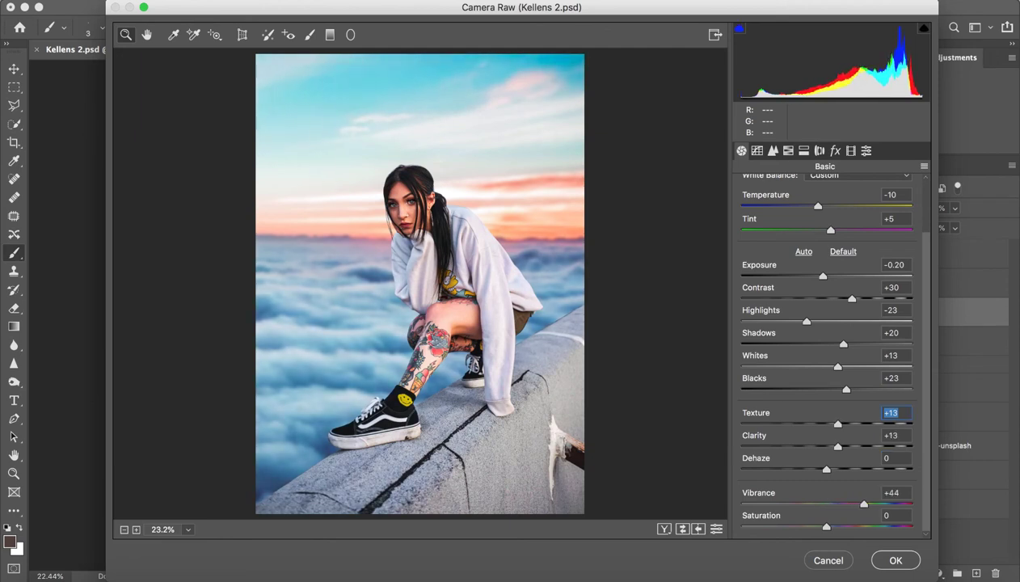
pyautogui.click(864, 504)
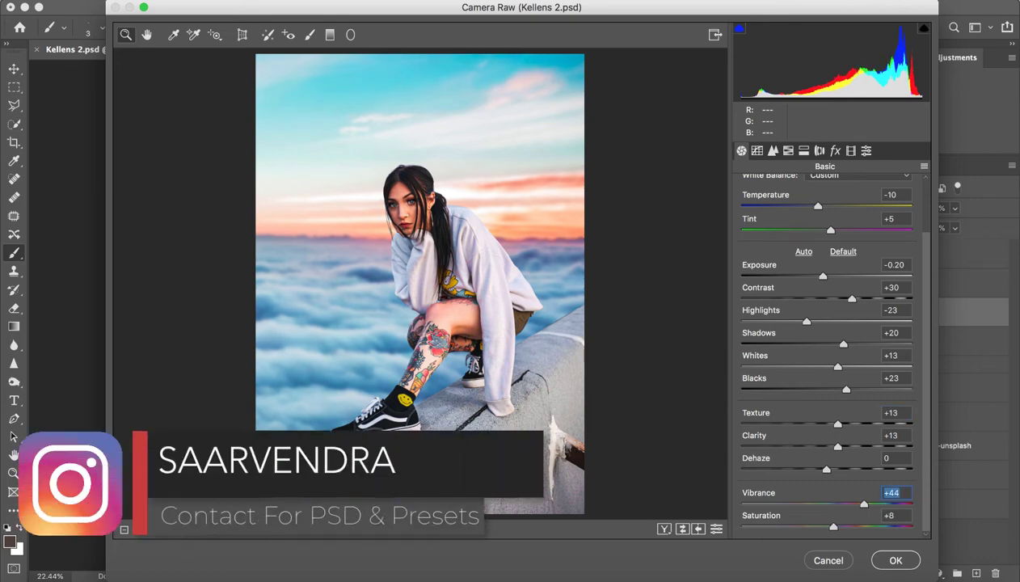
pyautogui.press('Tab')
pyautogui.press('Up')
pyautogui.press('Up')
pyautogui.press('Up')
pyautogui.click(402, 202)
pyautogui.hotkey('ctrl', '0')
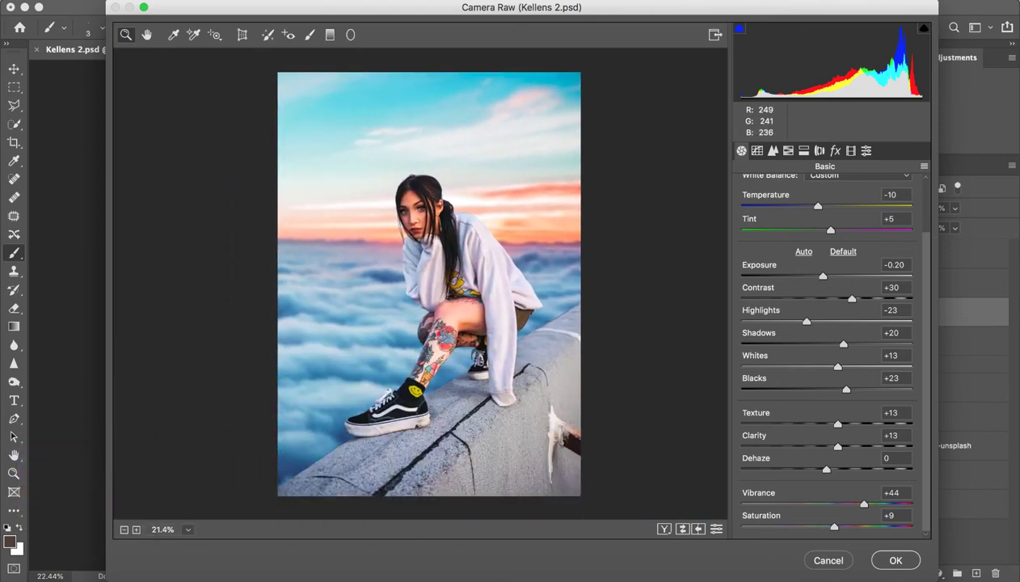
# Step: In HSL saturation, set Oranges to -4 and lower the Reds to -13
pyautogui.hotkey('ctrl', 'alt', '4')
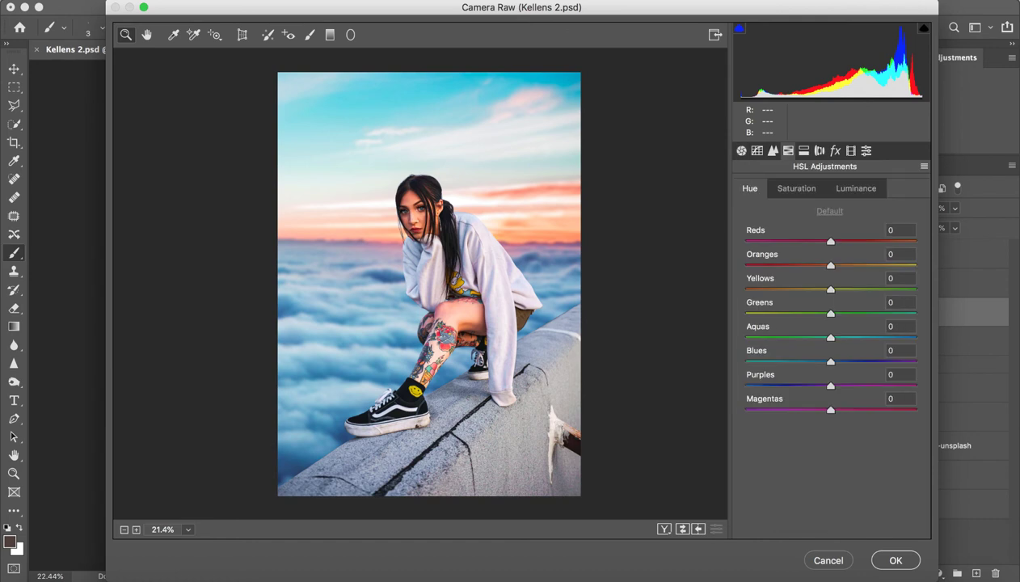
pyautogui.hotkey('ctrl', 'alt', '4')
pyautogui.moveTo(830, 265); pyautogui.dragTo(806, 265)
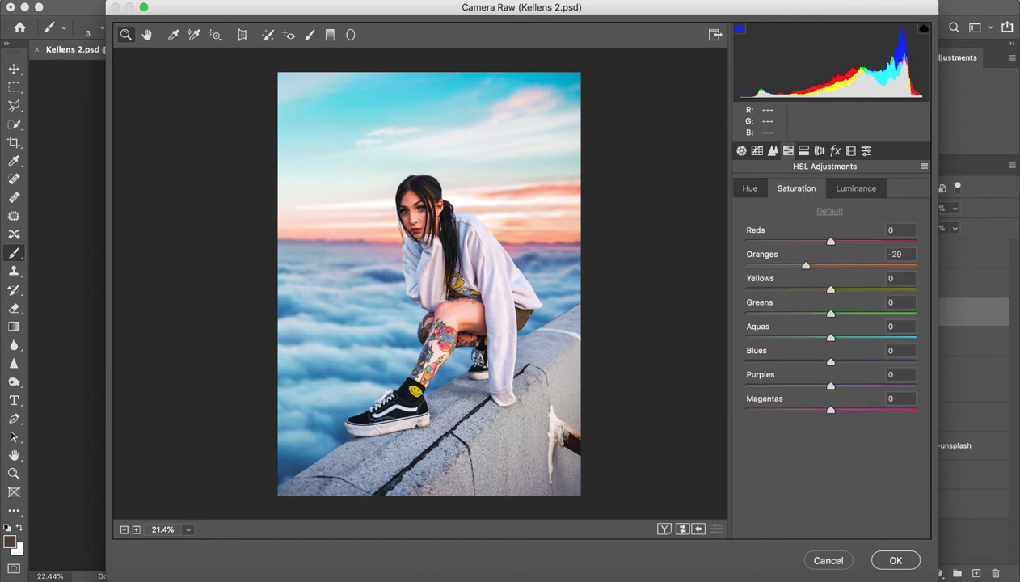
pyautogui.write('2')
pyautogui.press('Return')
pyautogui.press('Down')
pyautogui.press('Down')
pyautogui.press('Down')
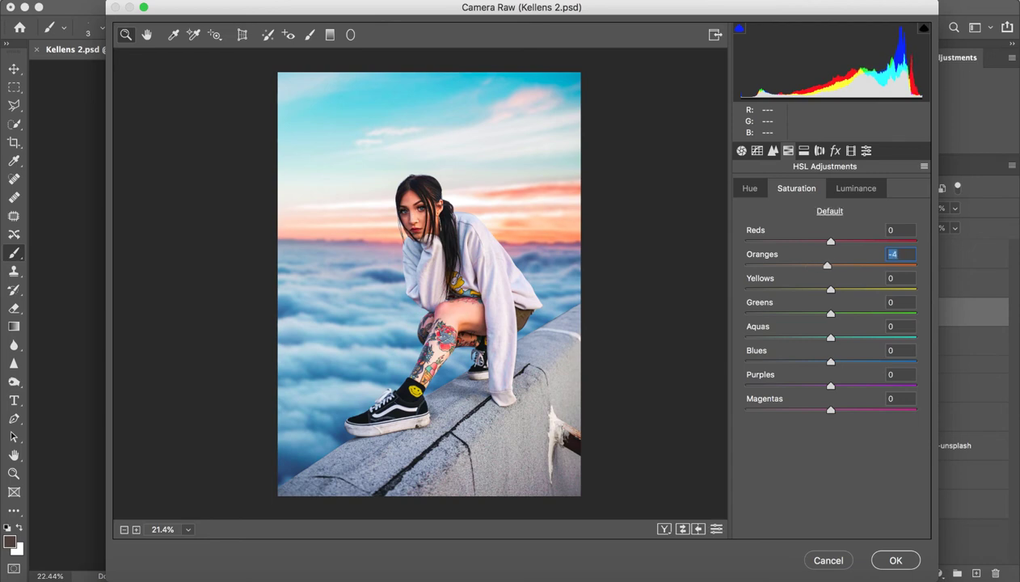
pyautogui.moveTo(830, 241)
pyautogui.mouseDown()
pyautogui.moveTo(820, 241)
pyautogui.moveTo(845, 265)
pyautogui.mouseUp()
# Step: In HSL luminance, brighten Oranges to +8 and raise the Reds and Blues
pyautogui.click(856, 188)
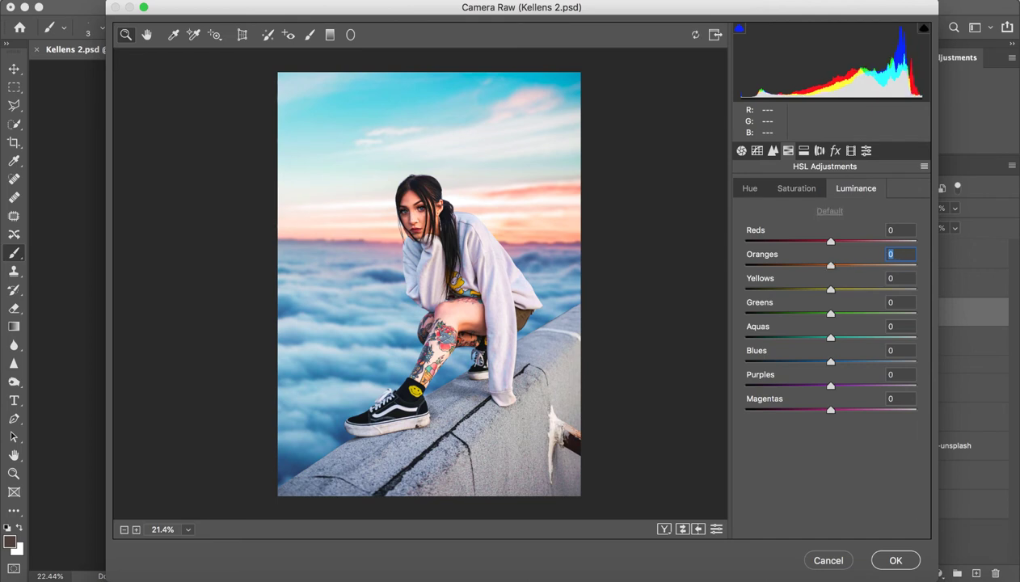
pyautogui.write('0')
pyautogui.press('Return')
pyautogui.press('Up')
pyautogui.press('Up')
pyautogui.press('Up')
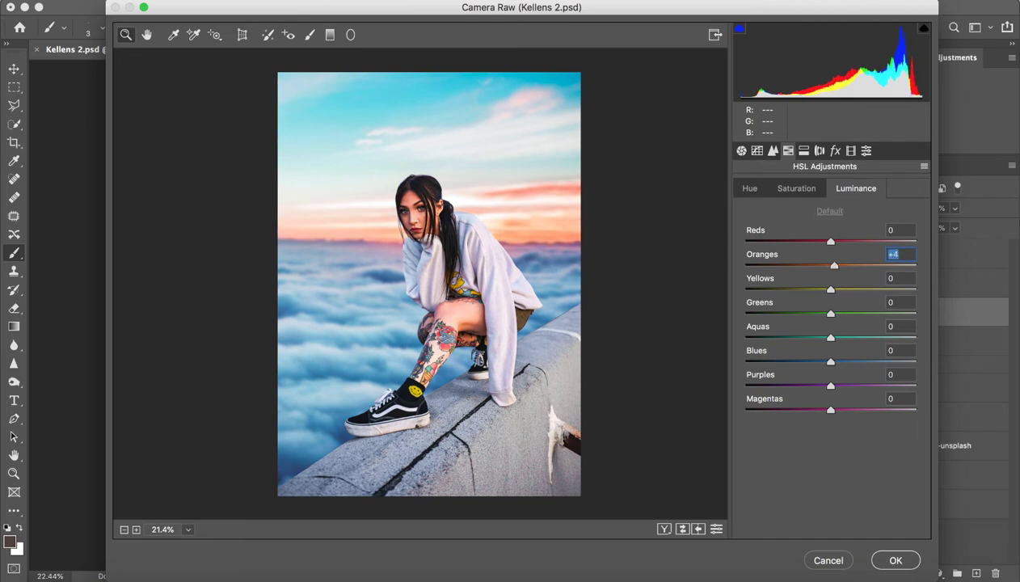
pyautogui.press('Up')
pyautogui.press('Up')
pyautogui.press('Up')
pyautogui.moveTo(830, 240)
pyautogui.mouseDown()
pyautogui.moveTo(813, 241)
pyautogui.moveTo(835, 240)
pyautogui.mouseUp()
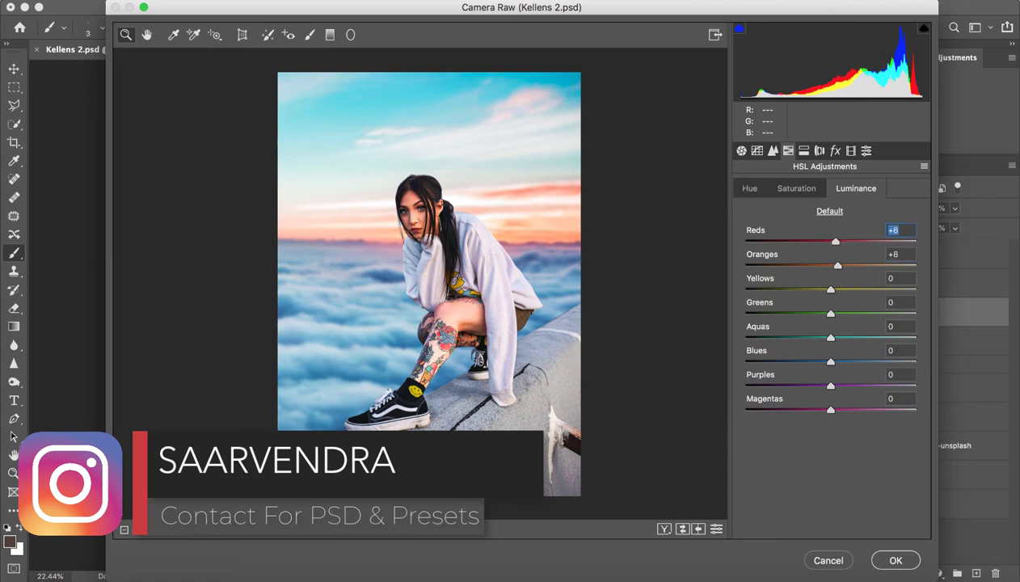
pyautogui.moveTo(830, 361)
pyautogui.mouseDown()
pyautogui.moveTo(872, 361)
pyautogui.moveTo(826, 362)
pyautogui.moveTo(836, 361)
pyautogui.mouseUp()
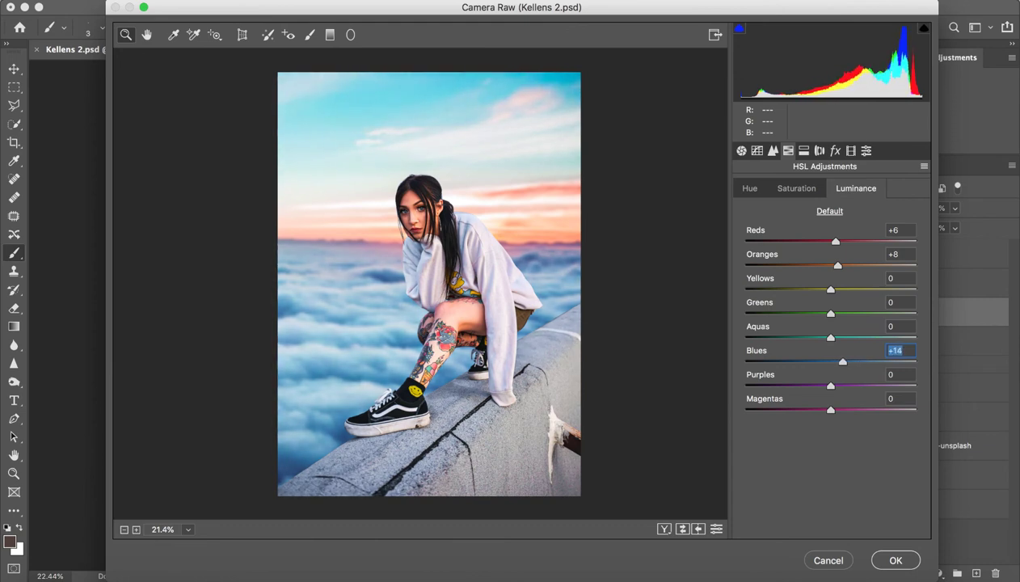
# Step: Boost Blues saturation to +20 and shift the Aquas hue negative
pyautogui.click(796, 188)
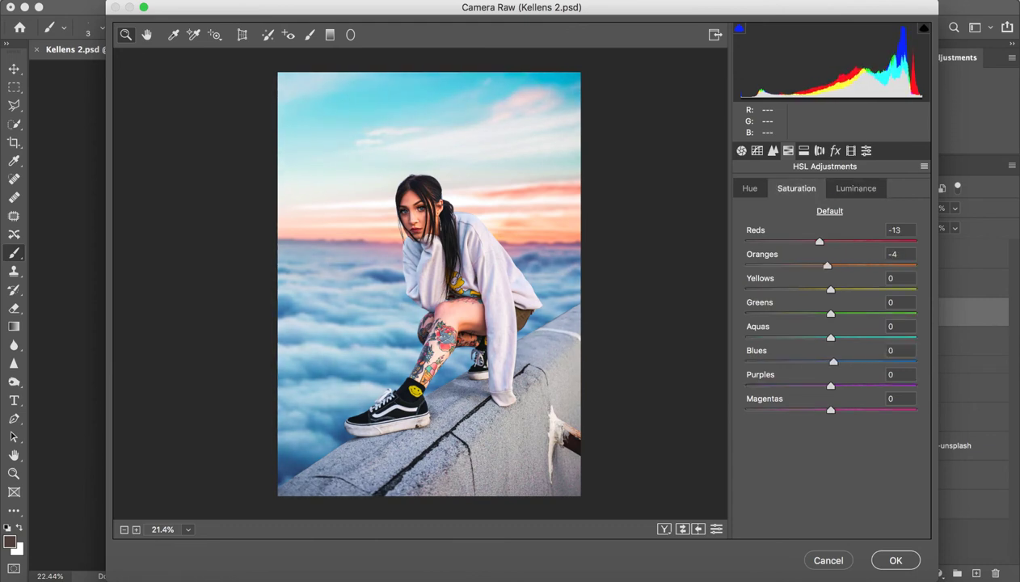
pyautogui.moveTo(833, 361); pyautogui.dragTo(847, 361)
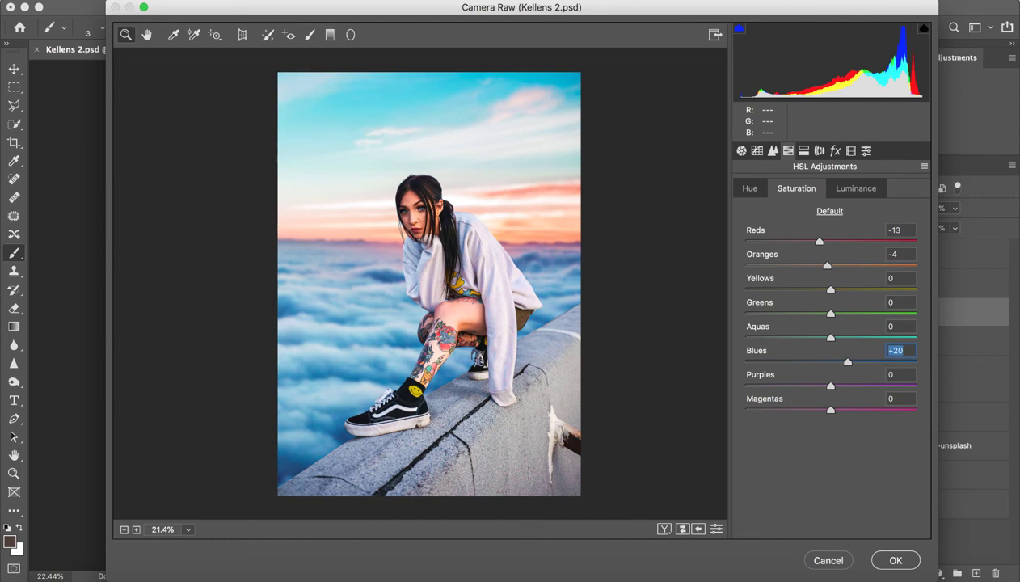
pyautogui.click(750, 187)
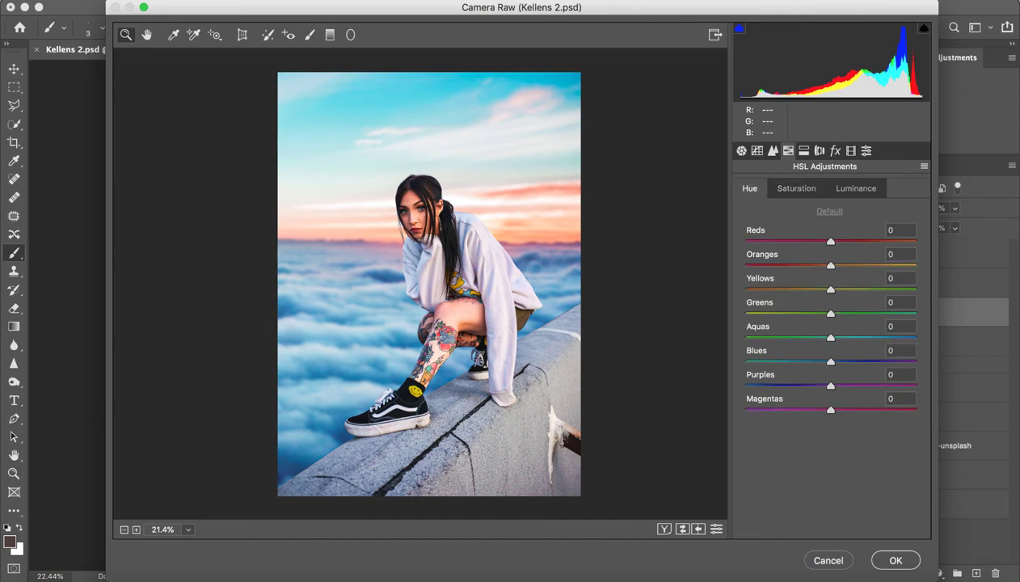
pyautogui.moveTo(830, 337); pyautogui.dragTo(823, 361)
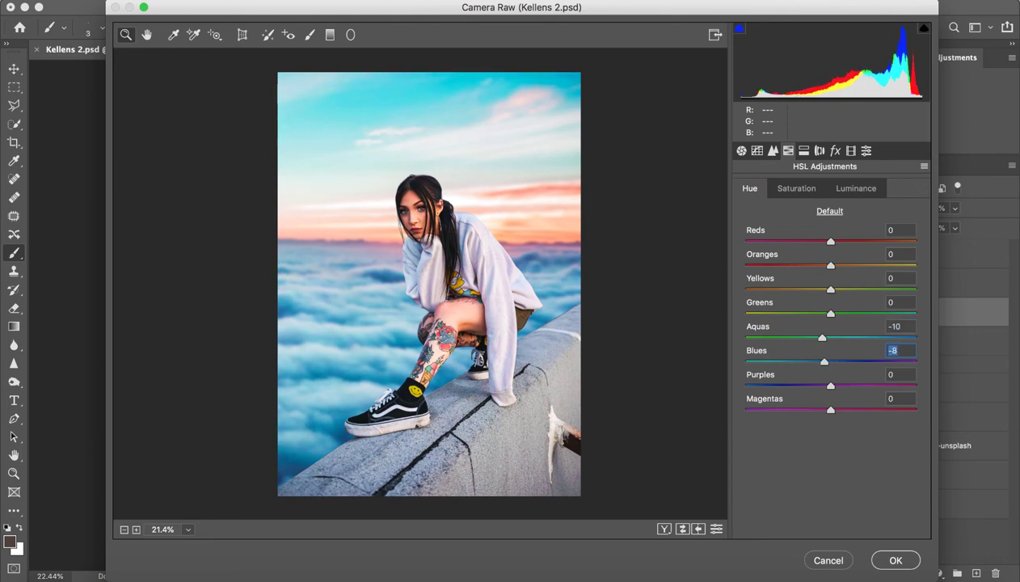
# Step: Raise Aquas saturation and bring Aquas luminance up to +15
pyautogui.click(796, 187)
pyautogui.moveTo(831, 337); pyautogui.dragTo(833, 337)
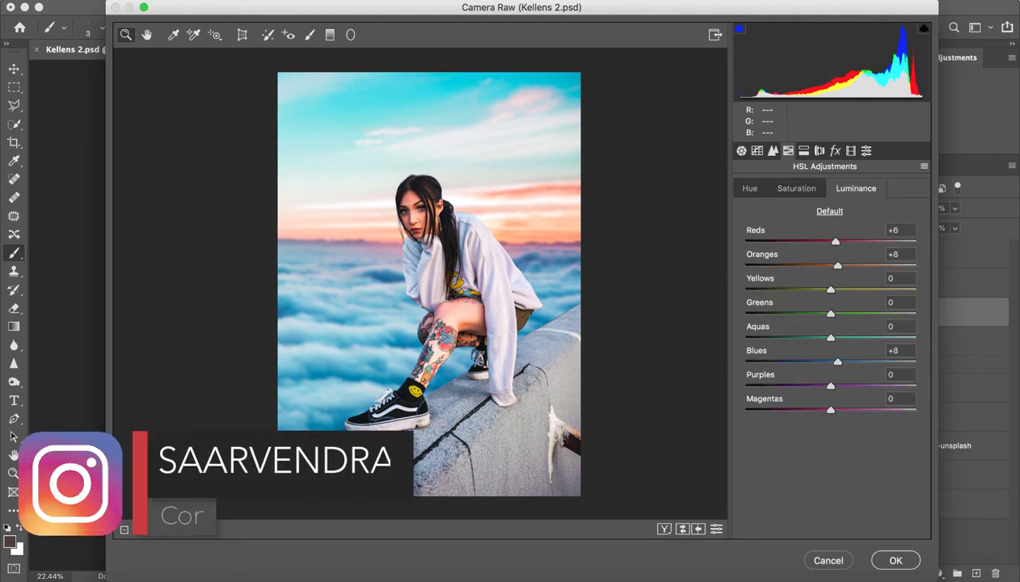
pyautogui.moveTo(795, 337)
pyautogui.mouseDown()
pyautogui.moveTo(841, 337)
pyautogui.moveTo(818, 337)
pyautogui.mouseUp()
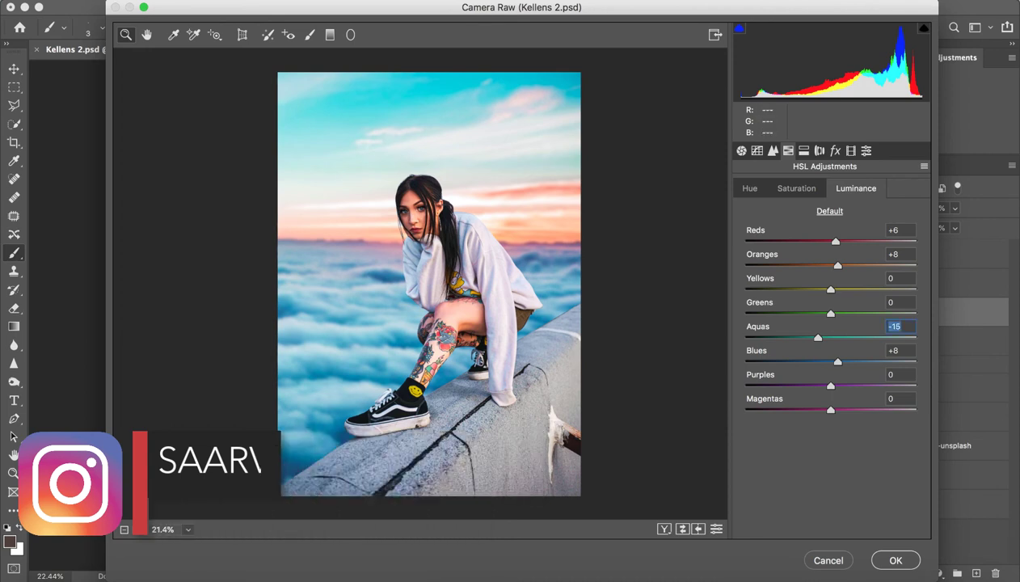
pyautogui.write('-2')
pyautogui.press('Return')
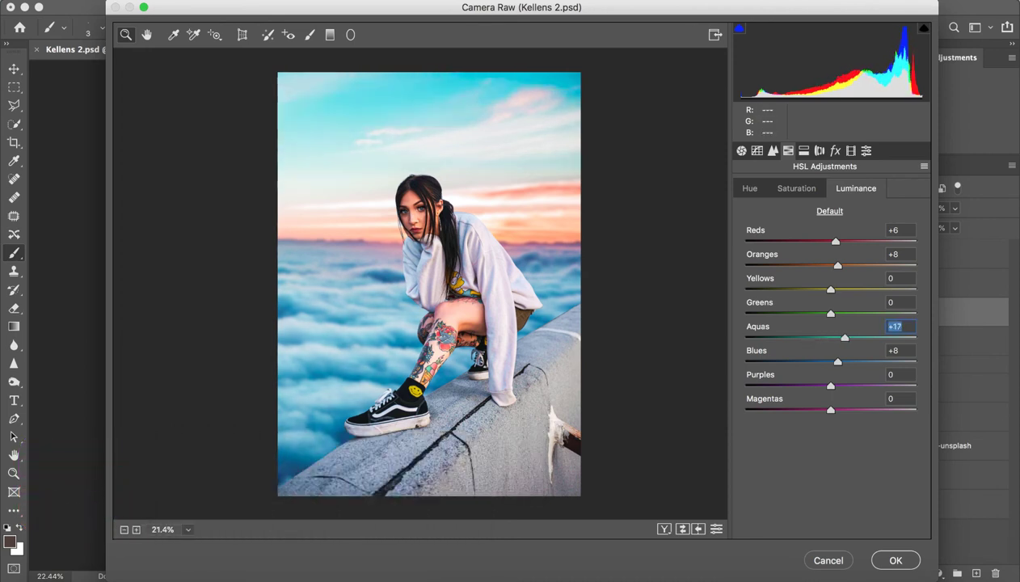
pyautogui.hotkey('shift', 'Up')
pyautogui.hotkey('shift', 'Up')
# Step: Add a -15 post-crop vignette with highlights 100 and roundness -13
pyautogui.click(819, 150)
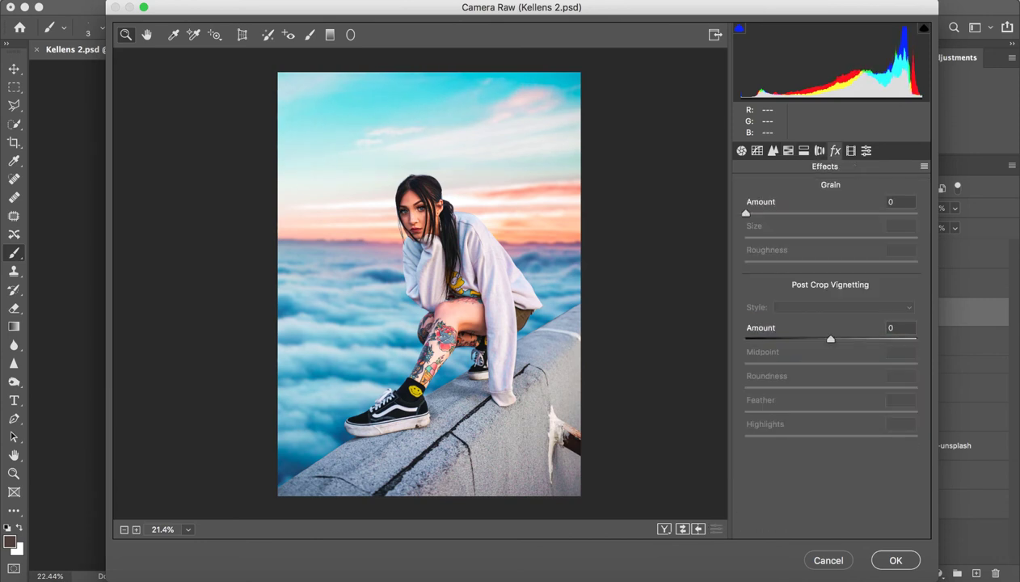
pyautogui.write('-15')
pyautogui.press('Return')
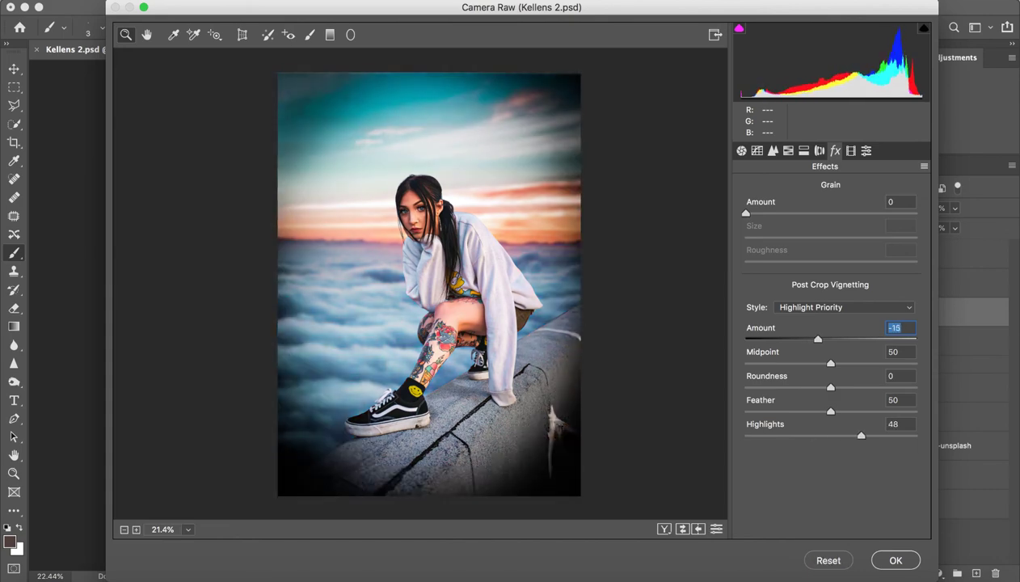
pyautogui.press('Tab')
pyautogui.press('Tab')
pyautogui.press('Tab')
pyautogui.write('100')
pyautogui.press('Return')
pyautogui.moveTo(830, 387)
pyautogui.mouseDown()
pyautogui.moveTo(865, 388)
pyautogui.moveTo(788, 387)
pyautogui.moveTo(894, 412)
pyautogui.mouseUp()
pyautogui.press('Tab')
pyautogui.write('-50')
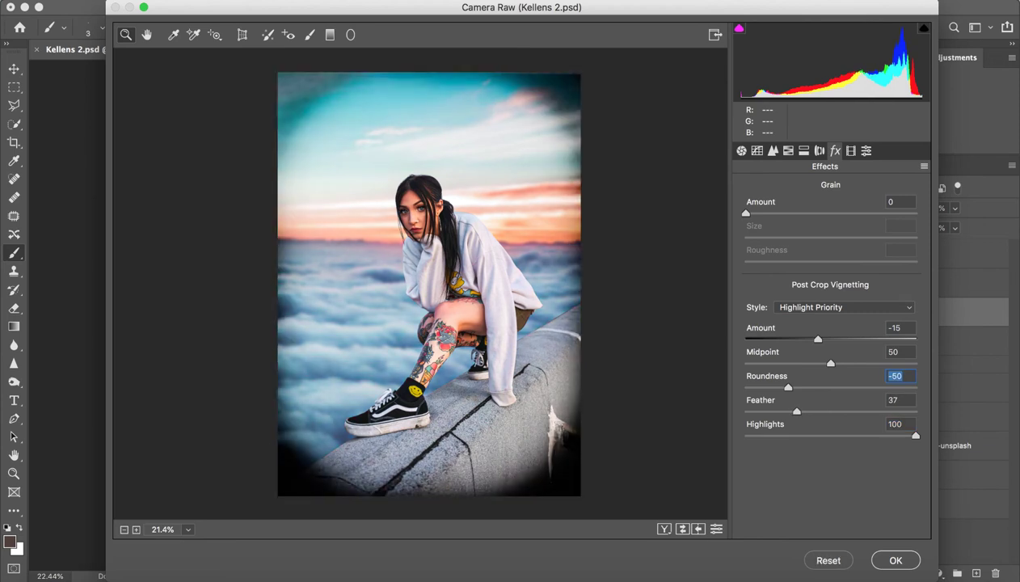
pyautogui.press('Tab')
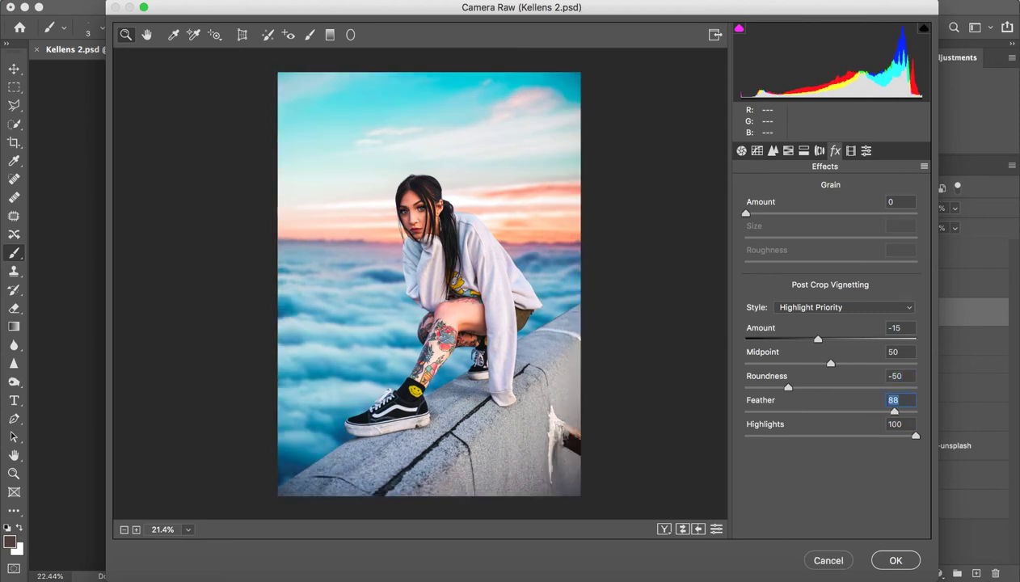
pyautogui.moveTo(801, 388); pyautogui.dragTo(841, 387)
pyautogui.hotkey('shift', 'Tab')
pyautogui.write('-13')
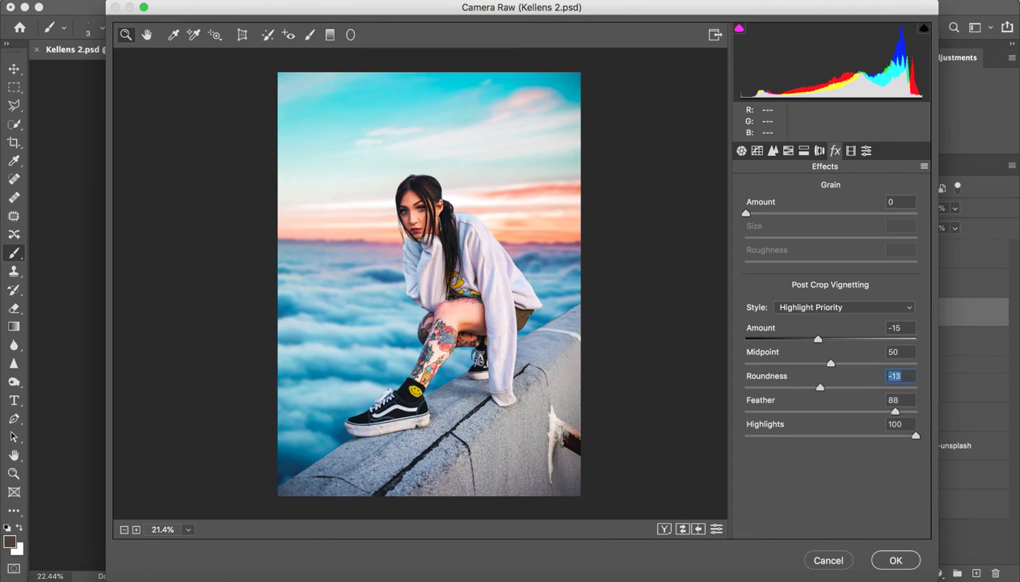
# Step: Add light film grain with amount 5 and size 13
pyautogui.moveTo(745, 213)
pyautogui.mouseDown()
pyautogui.moveTo(783, 212)
pyautogui.moveTo(752, 212)
pyautogui.mouseUp()
pyautogui.click(900, 201)
pyautogui.press('Up')
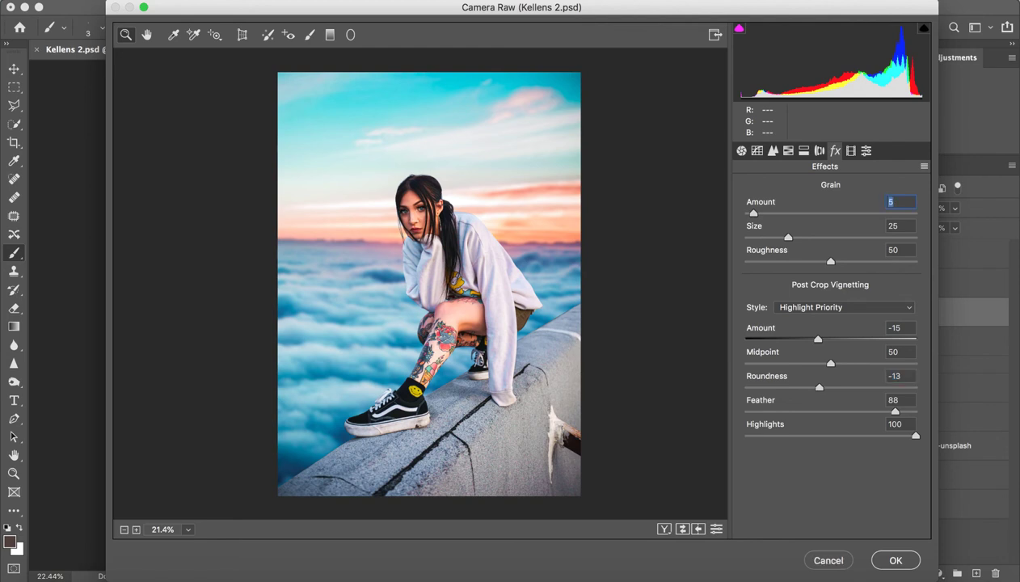
pyautogui.press('Tab')
pyautogui.write('13')
pyautogui.press('Tab')
pyautogui.hotkey('shift', 'Tab')
pyautogui.press('super+alt+9')
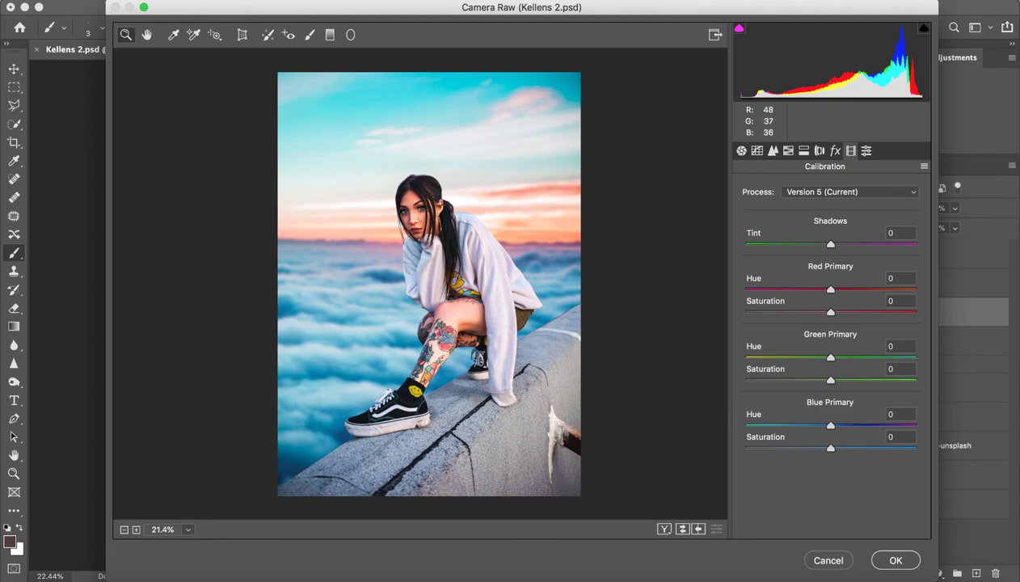
# Step: Zoom in on the model's face and reset Green Primary saturation to 0 after testing it
pyautogui.moveTo(360, 188); pyautogui.dragTo(449, 259)
pyautogui.scroll(-3, 421, 283)
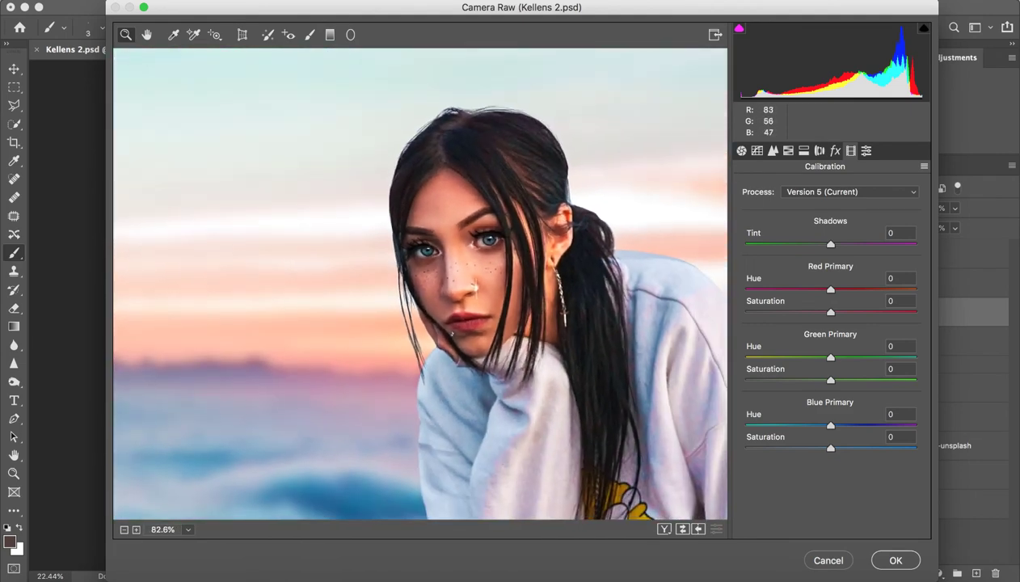
pyautogui.hscroll(2, 420, 283)
pyautogui.moveTo(830, 380); pyautogui.dragTo(916, 380)
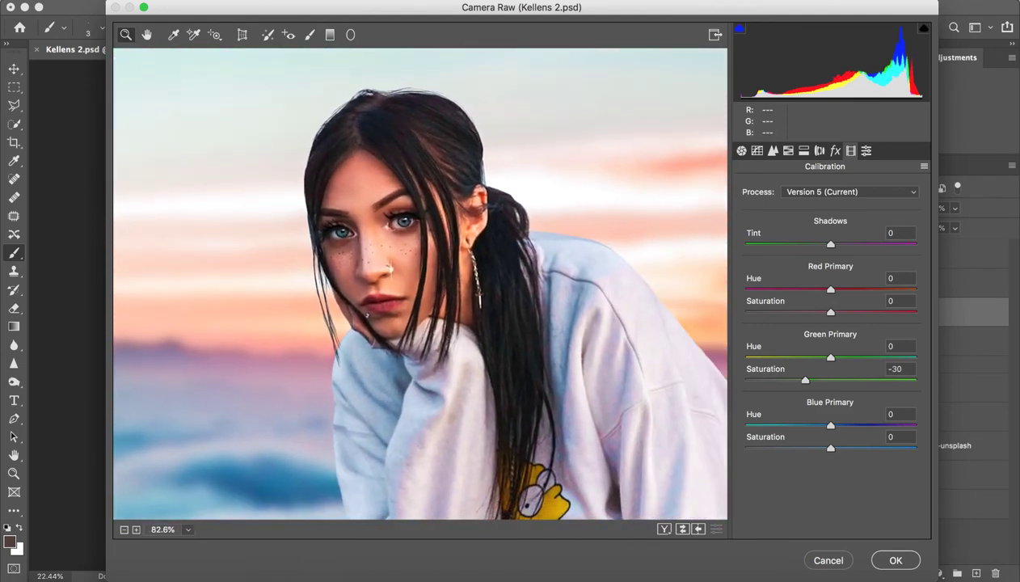
pyautogui.click(897, 368)
pyautogui.write('0')
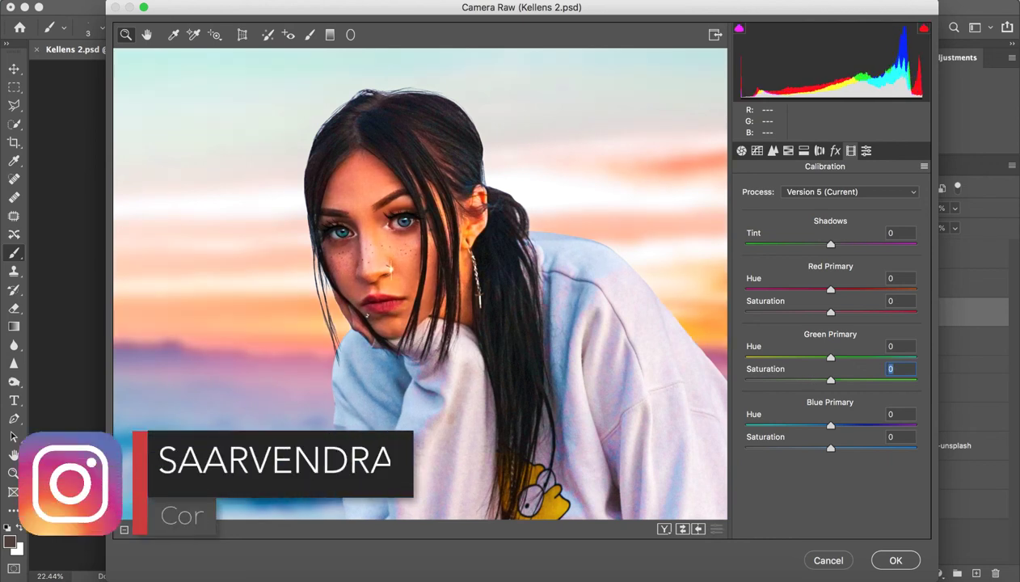
pyautogui.press('Return')
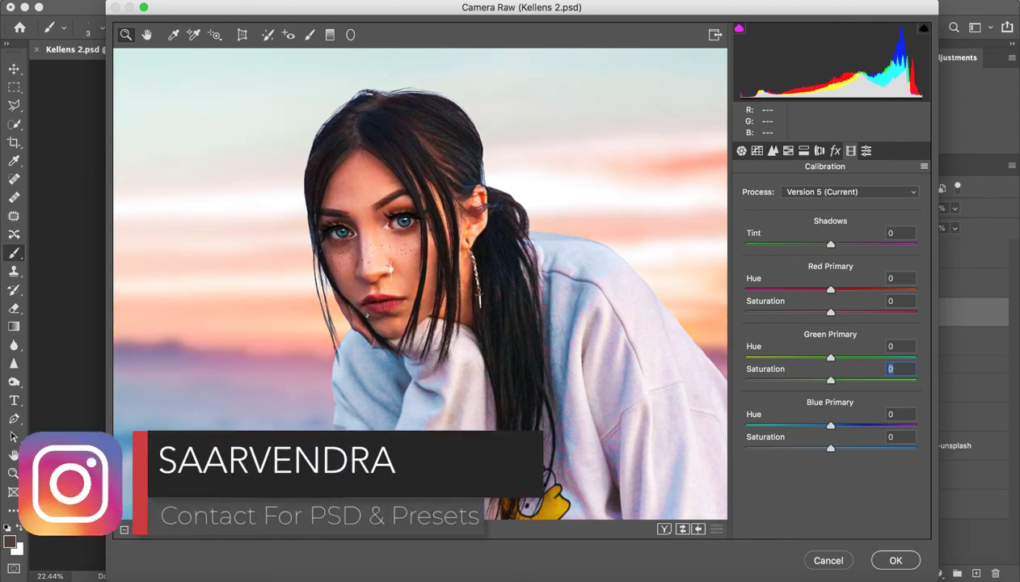
# Step: Set Blue Primary saturation -19 and hue -5, then start a cyan-blue highlight tint
pyautogui.press('Tab')
pyautogui.press('Tab')
pyautogui.write('-19')
pyautogui.press('Return')
pyautogui.hotkey('ctrl', '0')
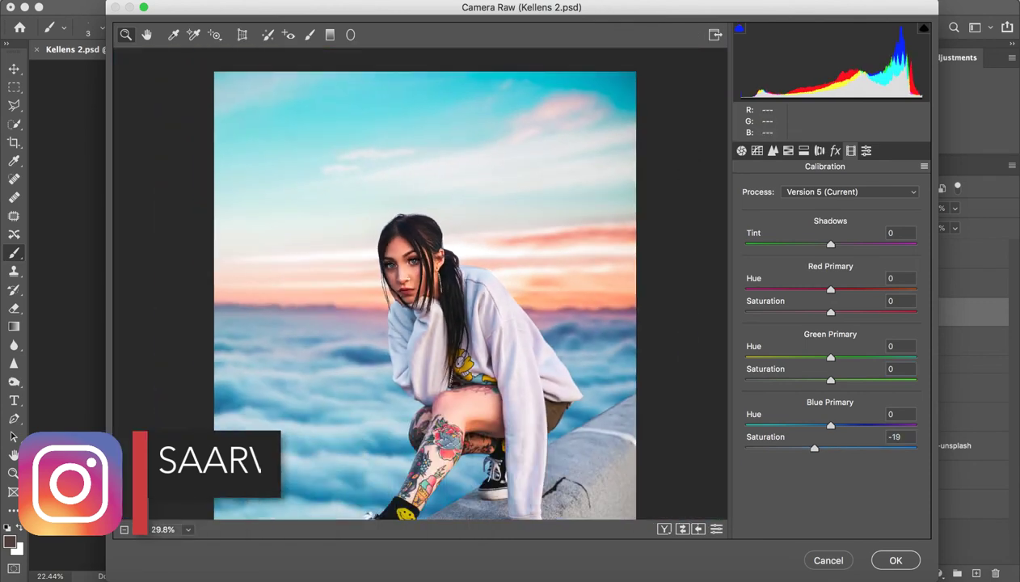
pyautogui.moveTo(830, 425); pyautogui.dragTo(826, 425)
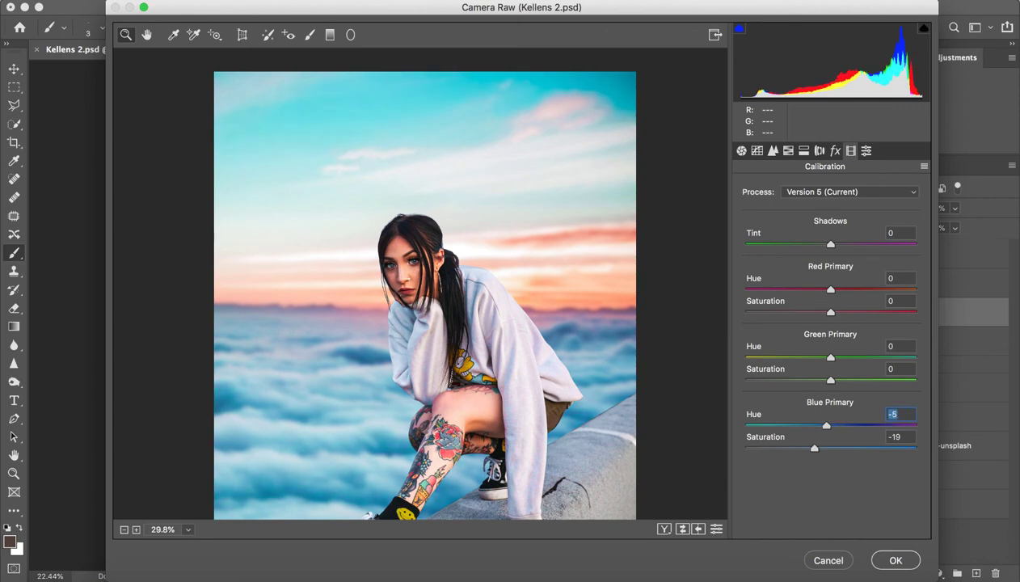
pyautogui.scroll(-5, 437, 283)
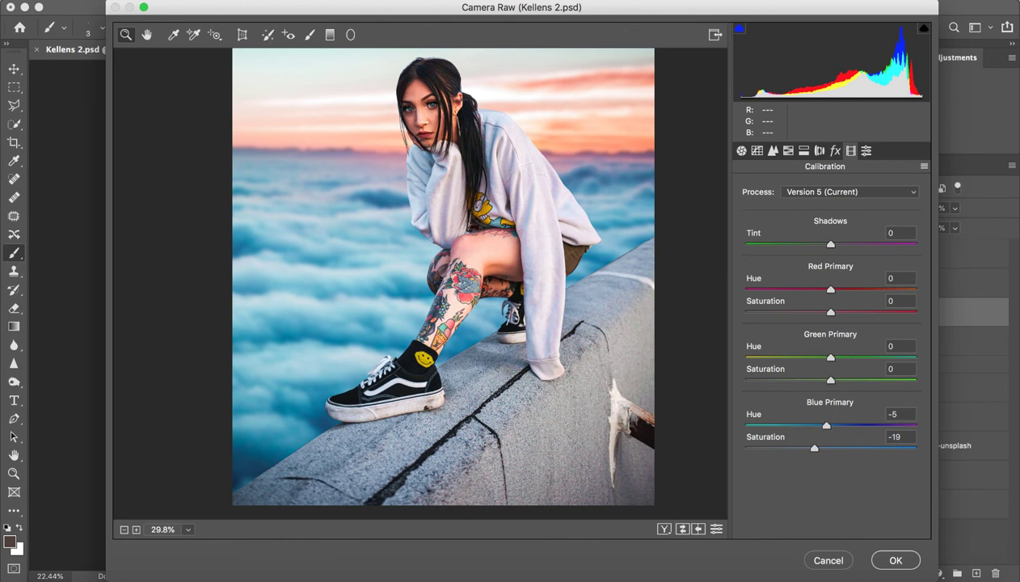
pyautogui.hotkey('ctrl', 'alt', '5')
pyautogui.moveTo(745, 209); pyautogui.dragTo(839, 209)
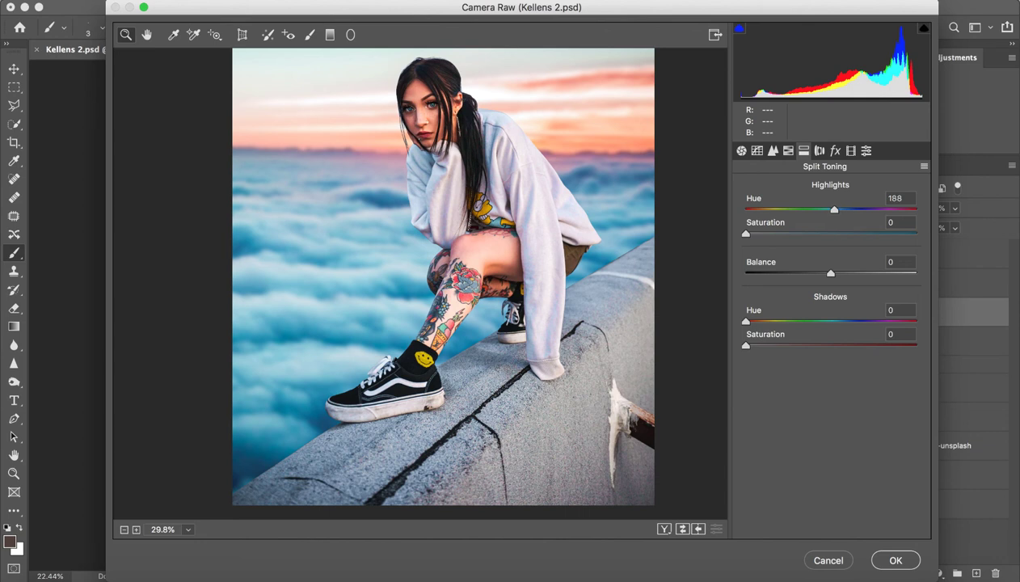
# Step: Set the split-tone highlights to hue 191 with saturation 9
pyautogui.press('Up')
pyautogui.press('Up')
pyautogui.press('Up')
pyautogui.moveTo(745, 234); pyautogui.dragTo(768, 234)
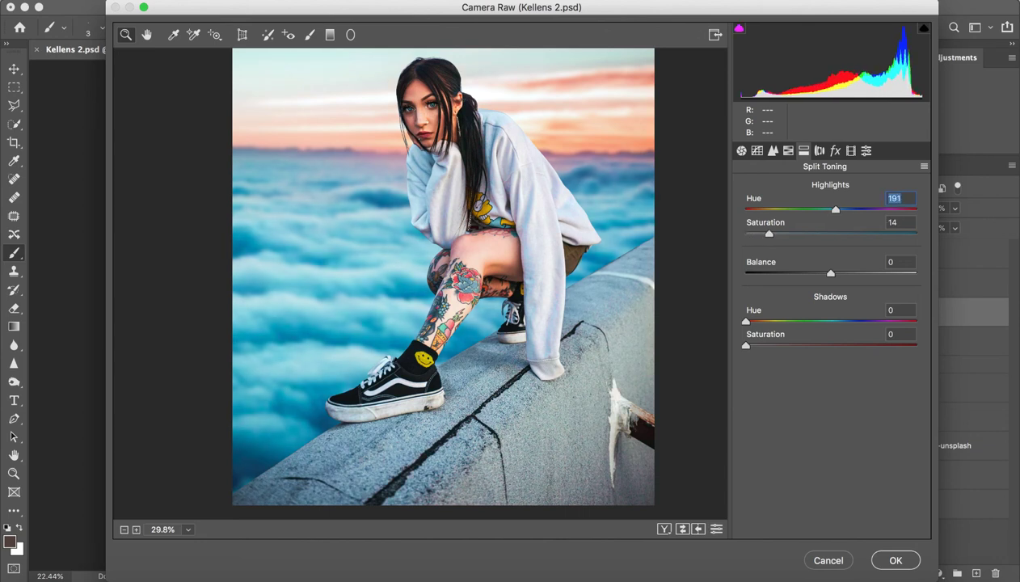
pyautogui.press('Tab')
pyautogui.press('Down')
pyautogui.press('Down')
pyautogui.press('Down')
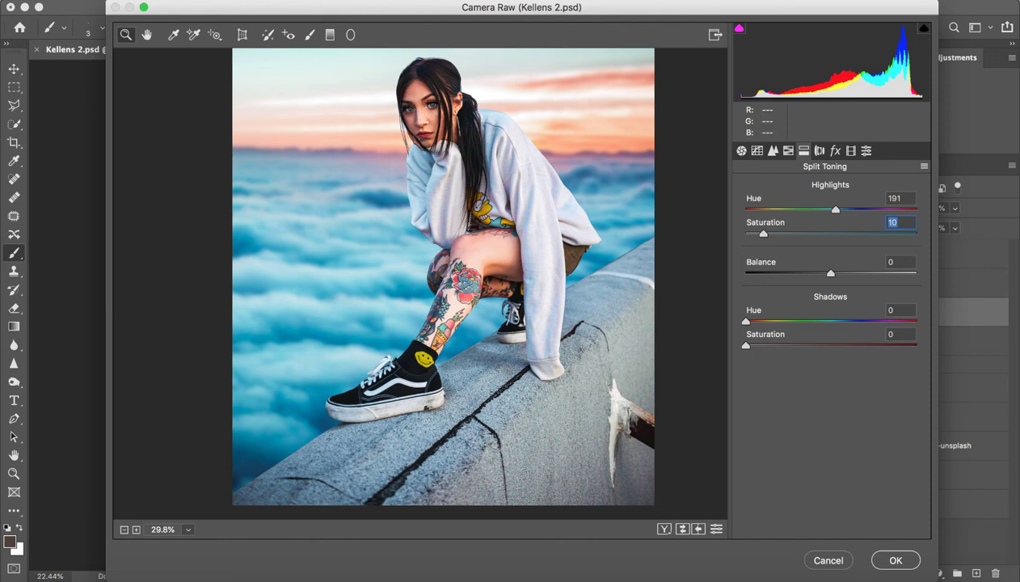
pyautogui.press('Up')
pyautogui.press('Up')
pyautogui.press('Up')
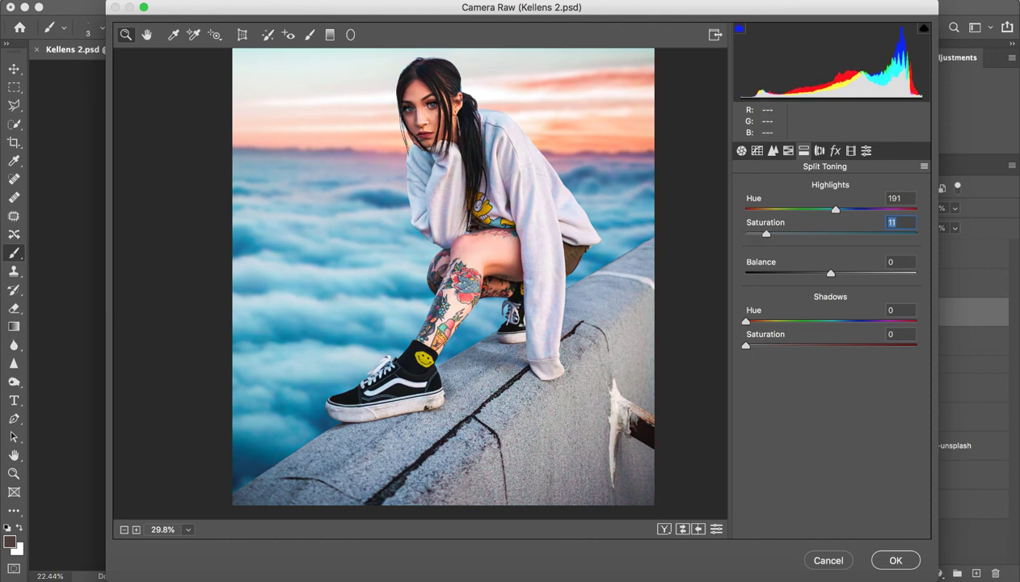
pyautogui.press('Down')
pyautogui.press('Down')
pyautogui.press('Down')
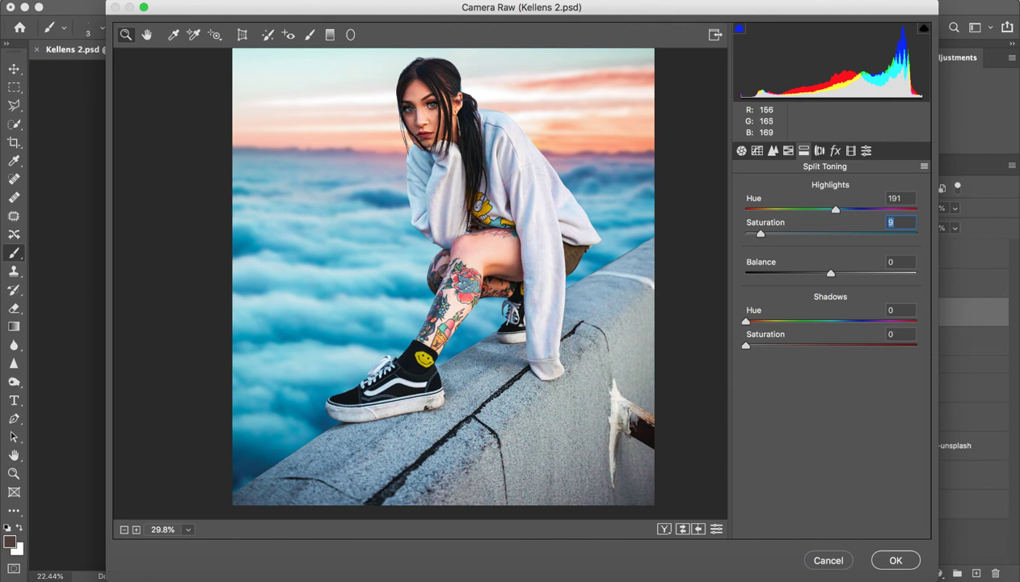
# Step: Set Green Primary hue +17 and saturation -14 in Calibration
pyautogui.click(851, 150)
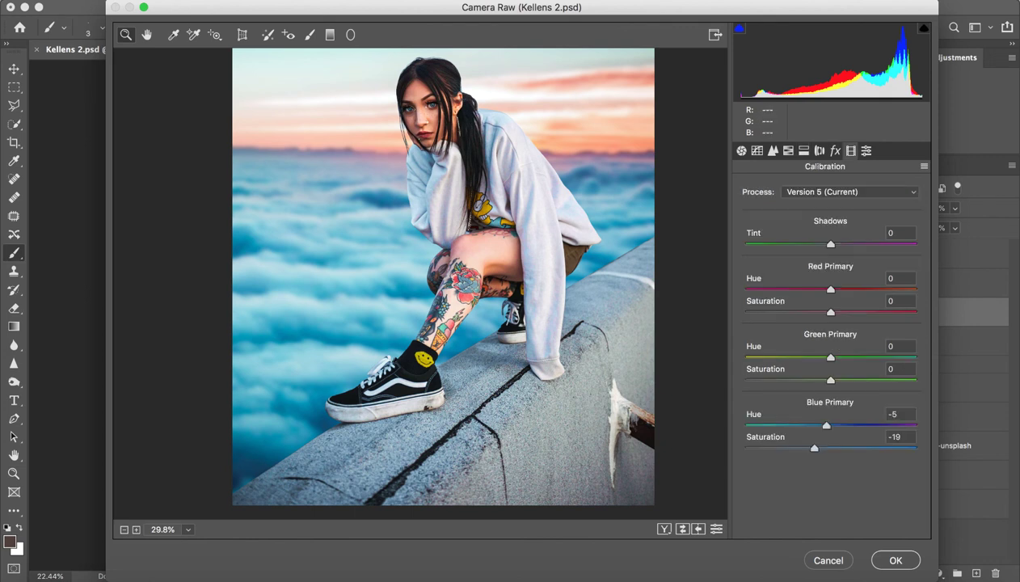
pyautogui.moveTo(830, 380); pyautogui.dragTo(822, 380)
pyautogui.press('Down')
pyautogui.press('Down')
pyautogui.press('Down')
pyautogui.moveTo(827, 357); pyautogui.dragTo(853, 357)
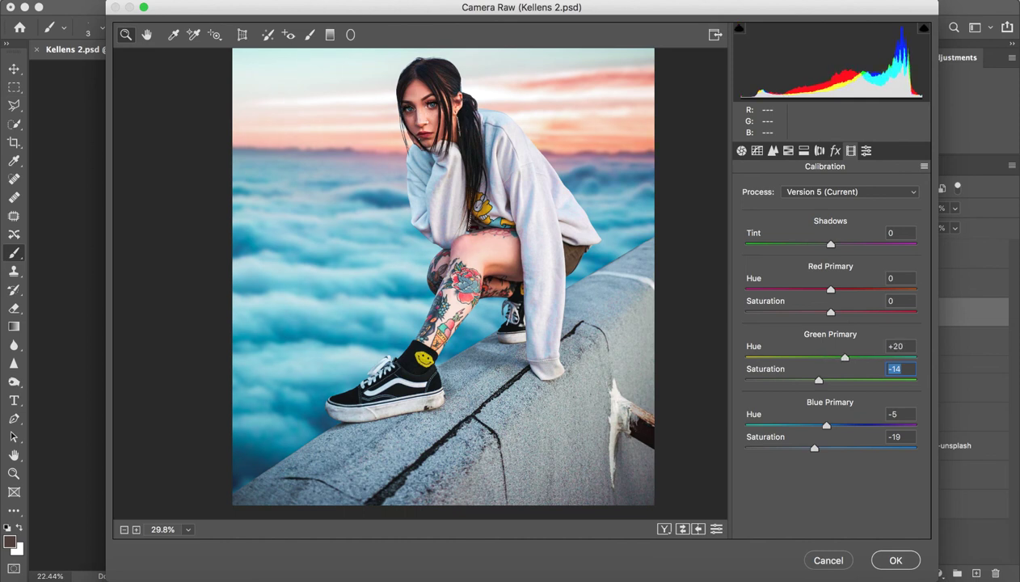
pyautogui.hotkey('shift', 'Tab')
pyautogui.press('Down')
pyautogui.press('Down')
pyautogui.press('Down')
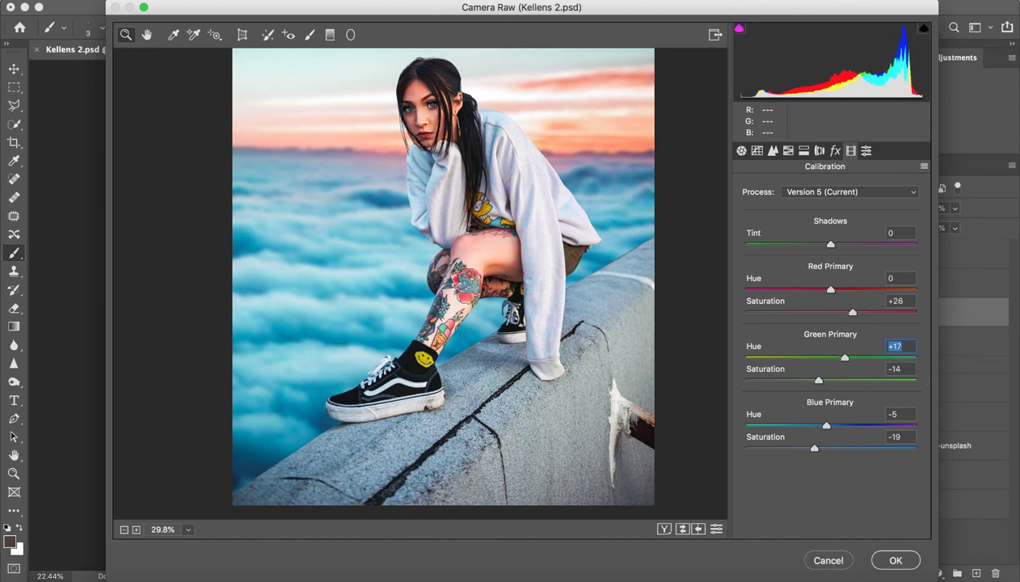
# Step: Set Red Primary hue +6 and saturation +7, then compare before and after
pyautogui.hotkey('shift', 'Tab')
pyautogui.press('Down')
pyautogui.press('Down')
pyautogui.press('Down')
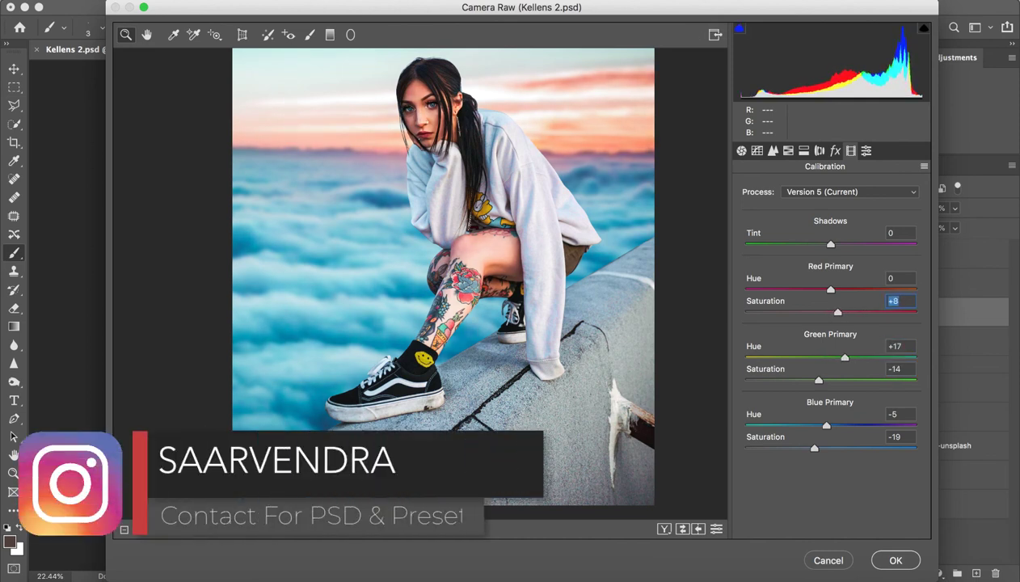
pyautogui.moveTo(830, 288); pyautogui.dragTo(835, 289)
pyautogui.press('super+minus')
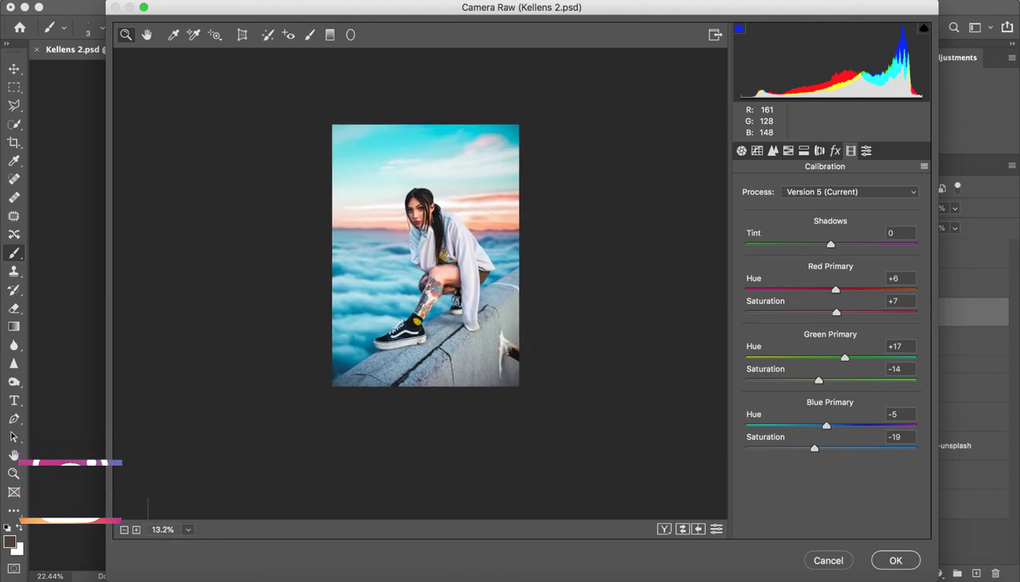
pyautogui.press('super+plus')
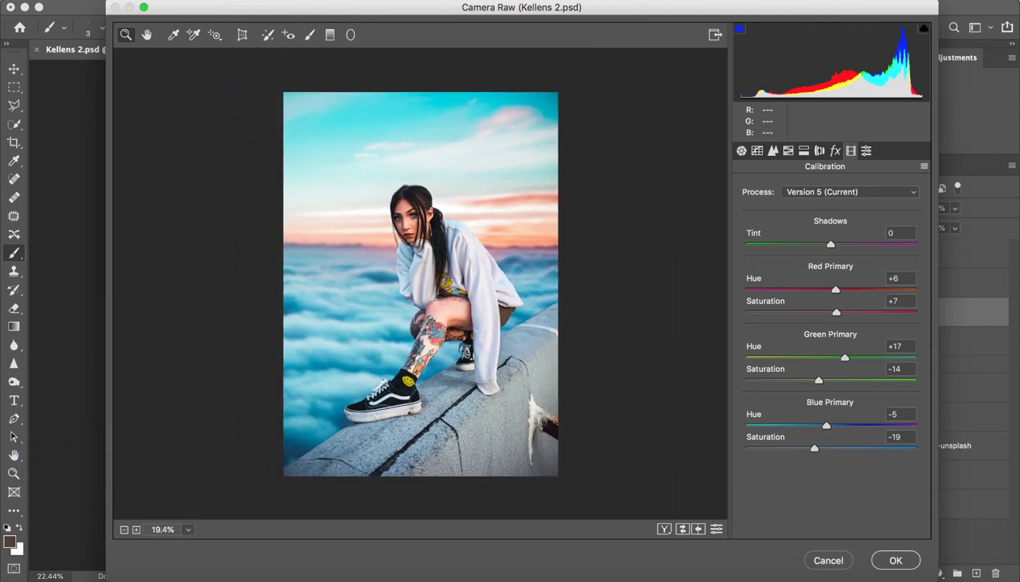
pyautogui.click(682, 528)
pyautogui.press('super+alt+1')
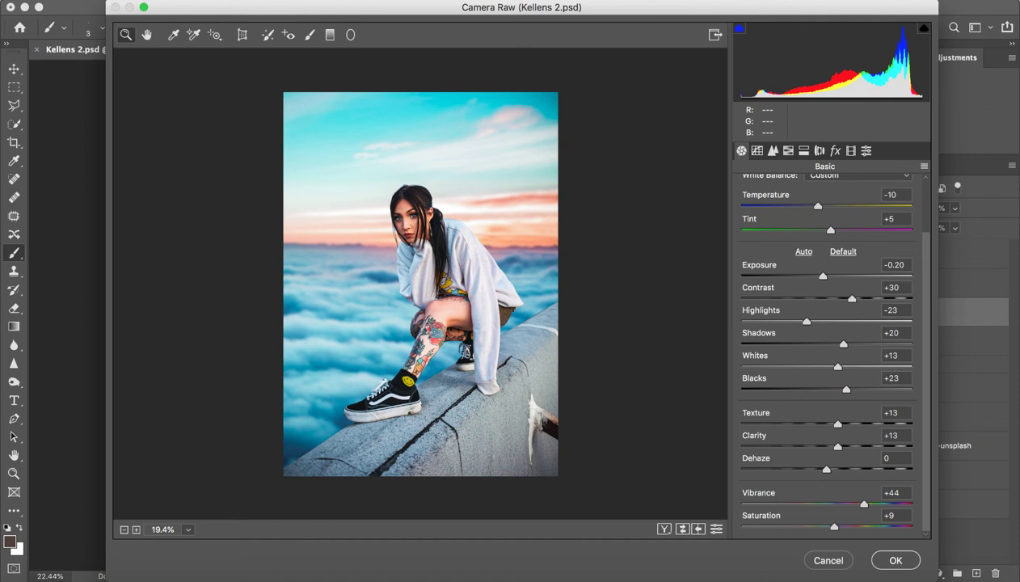
# Step: Adjust Highlights, trying +24 and -23 before nudging it back toward zero
pyautogui.moveTo(806, 321); pyautogui.dragTo(841, 321)
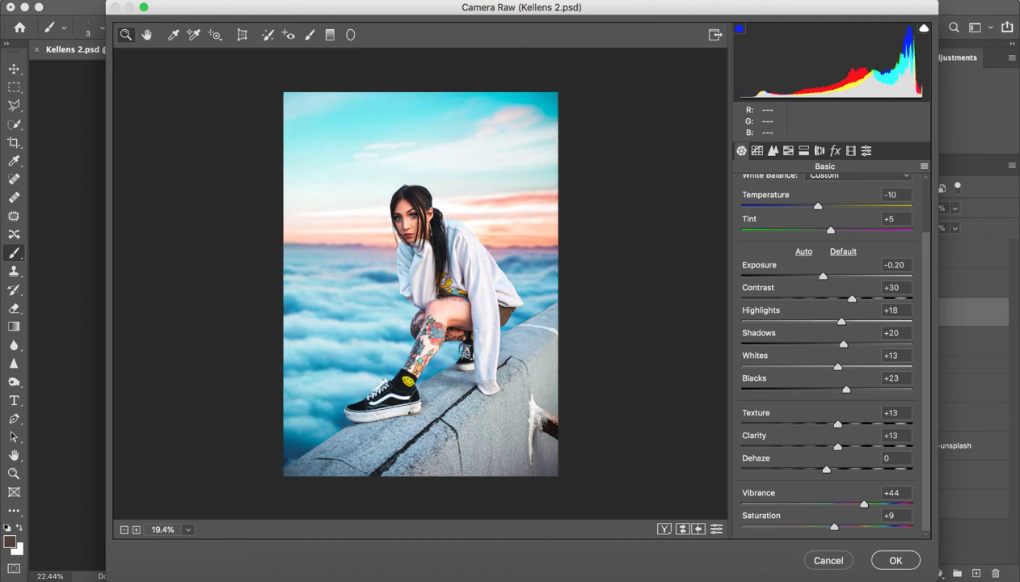
pyautogui.press('Up')
pyautogui.press('Up')
pyautogui.press('Up')
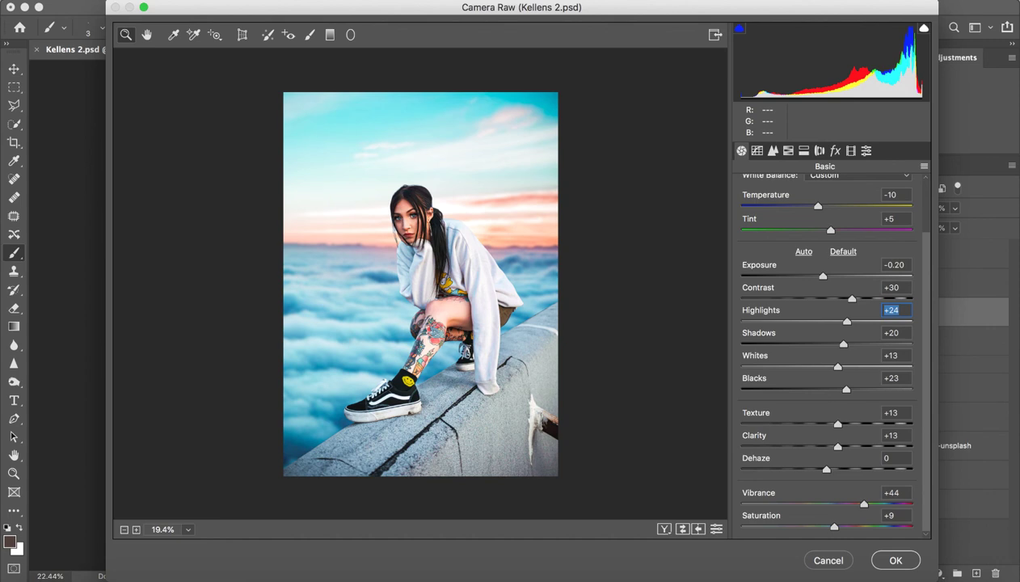
pyautogui.write('-23')
pyautogui.press('Return')
pyautogui.press('Up')
pyautogui.press('Up')
pyautogui.press('Up')
pyautogui.press('Up')
pyautogui.press('Up')
pyautogui.press('Up')
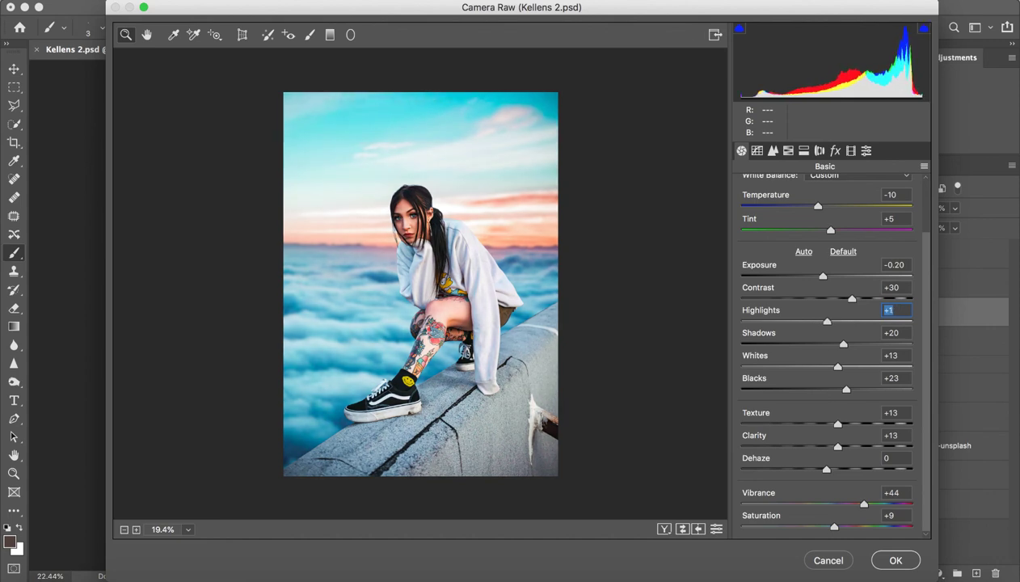
pyautogui.press('Up')
pyautogui.press('Up')
pyautogui.press('Up')
# Step: Set exposure 0.00 and contrast +23, adjust whites, and compare with the original
pyautogui.moveTo(823, 275); pyautogui.dragTo(825, 276)
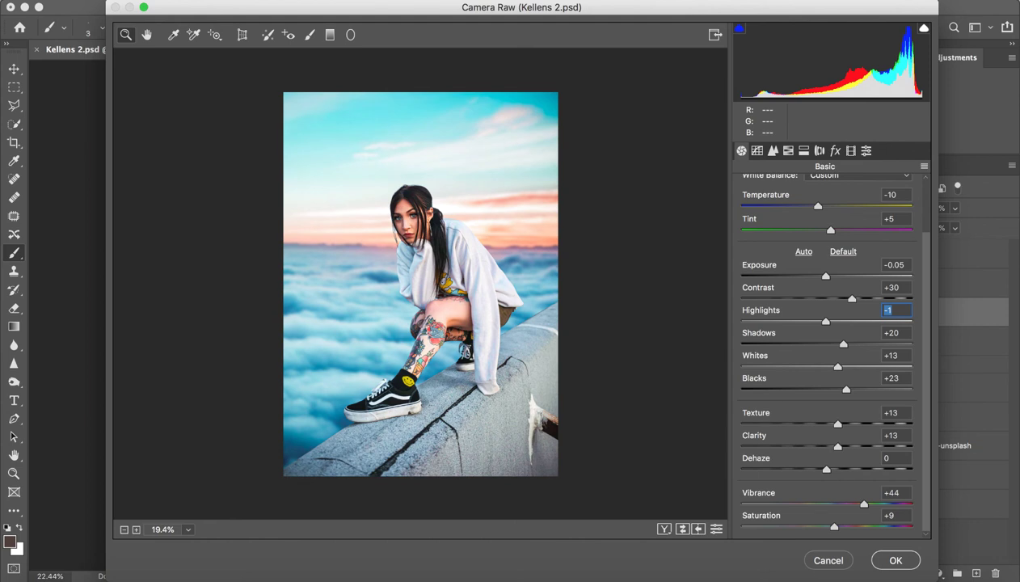
pyautogui.hotkey('shift', 'Tab')
pyautogui.hotkey('shift', 'Tab')
pyautogui.press('Up')
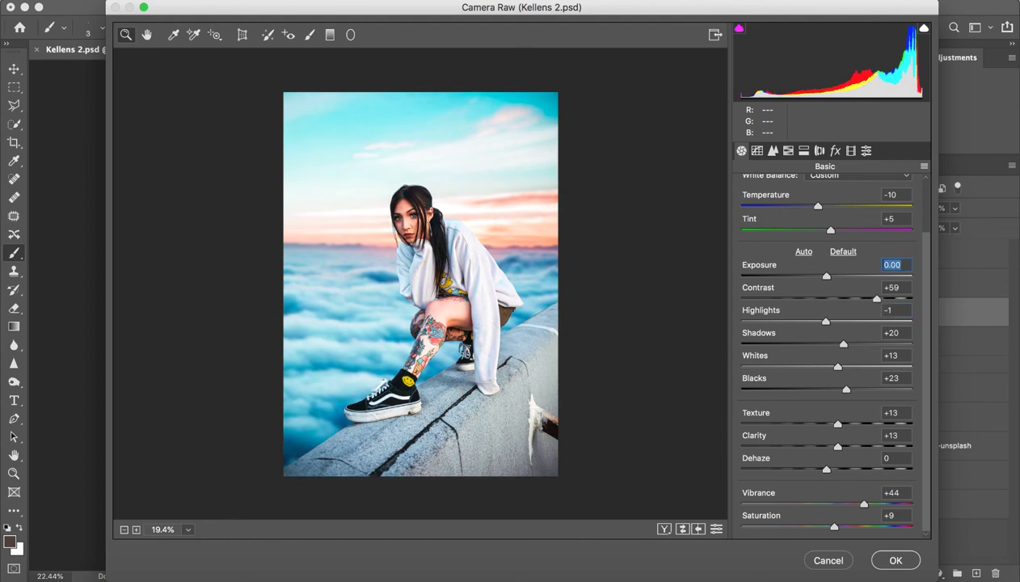
pyautogui.press('Tab')
pyautogui.write('+30')
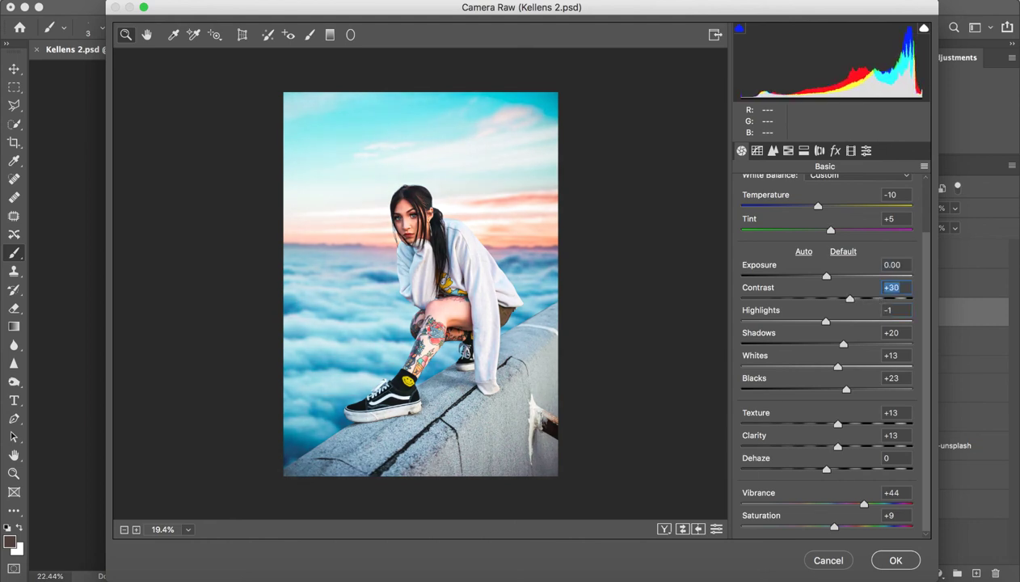
pyautogui.press('Down')
pyautogui.press('Down')
pyautogui.press('Down')
pyautogui.moveTo(885, 65)
pyautogui.mouseDown()
pyautogui.moveTo(902, 65)
pyautogui.moveTo(875, 65)
pyautogui.mouseUp()
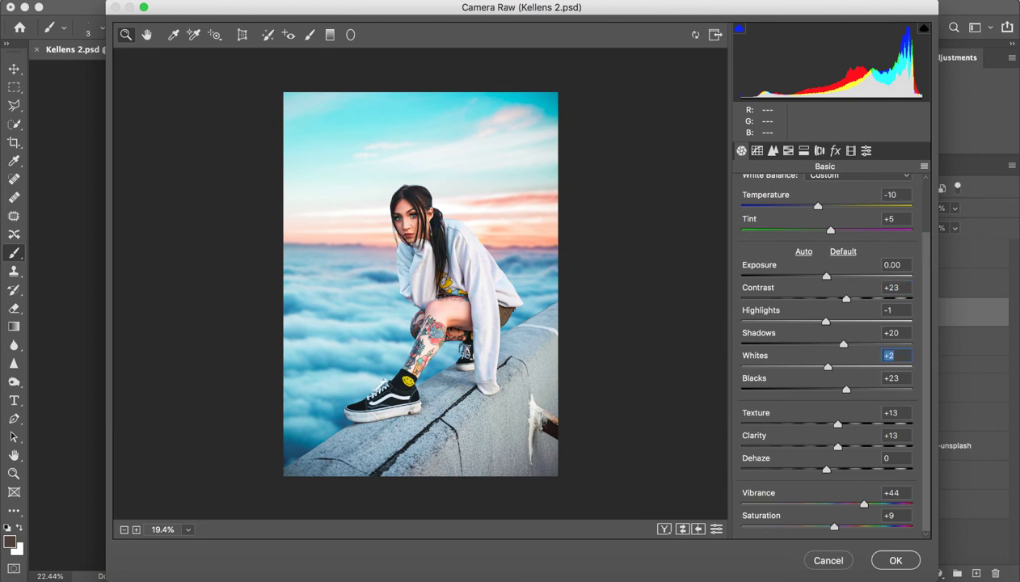
pyautogui.press('super+equal')
pyautogui.press('super+minus')
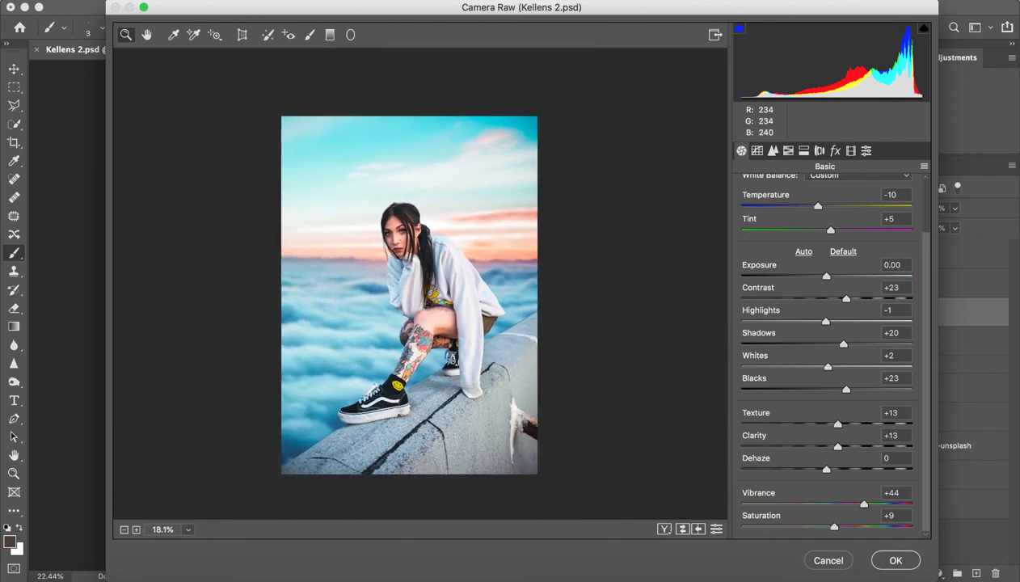
pyautogui.press('p')
pyautogui.press('p')
pyautogui.press('p')
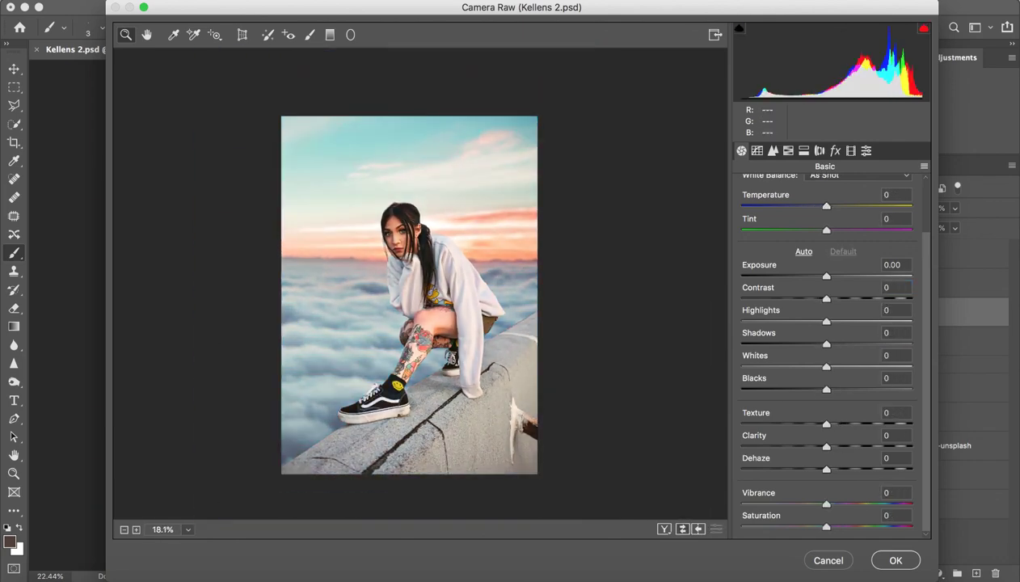
pyautogui.press('p')
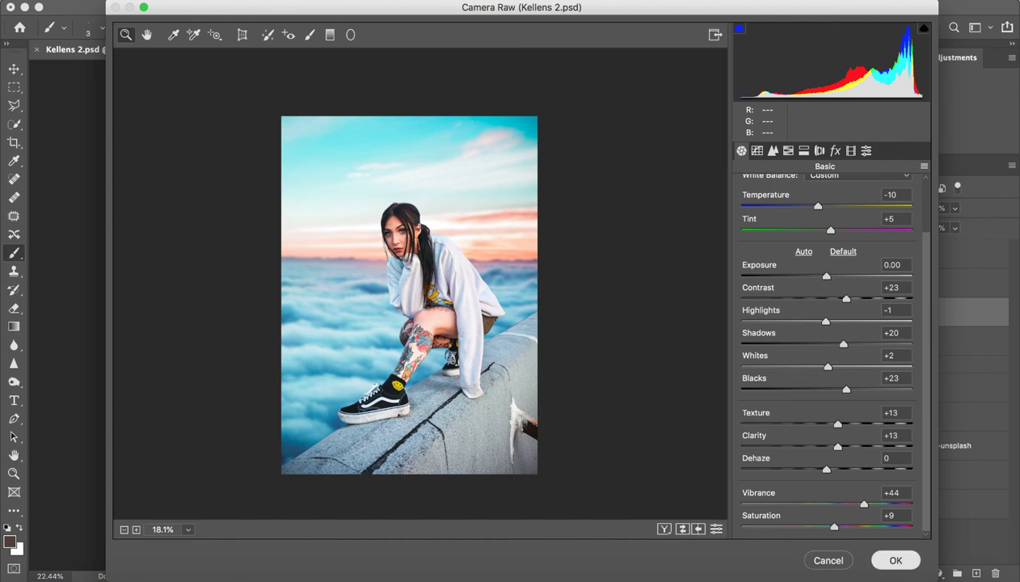
# Step: Apply the Camera Raw grade and zoom in to inspect the woman's face
pyautogui.click(896, 560)
pyautogui.press('z')
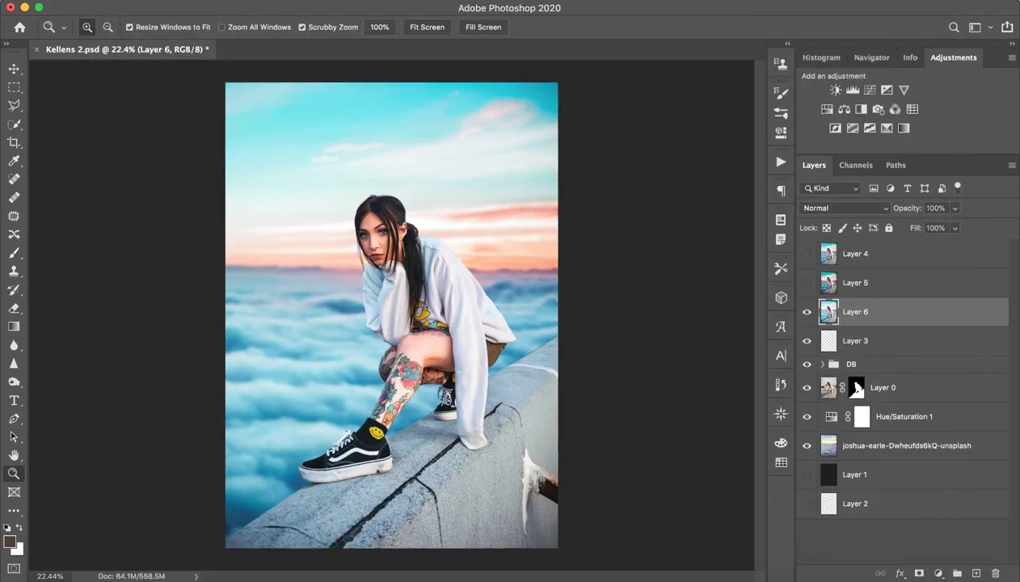
pyautogui.moveTo(380, 234); pyautogui.dragTo(453, 234)
pyautogui.moveTo(368, 252)
pyautogui.mouseDown()
pyautogui.moveTo(453, 252)
pyautogui.moveTo(242, 252)
pyautogui.mouseUp()
pyautogui.press('b')
# Step: Delete Layers 4 and 5 and duplicate Layer 6 as Layer 6 copy
pyautogui.hotkey('alt', ']')
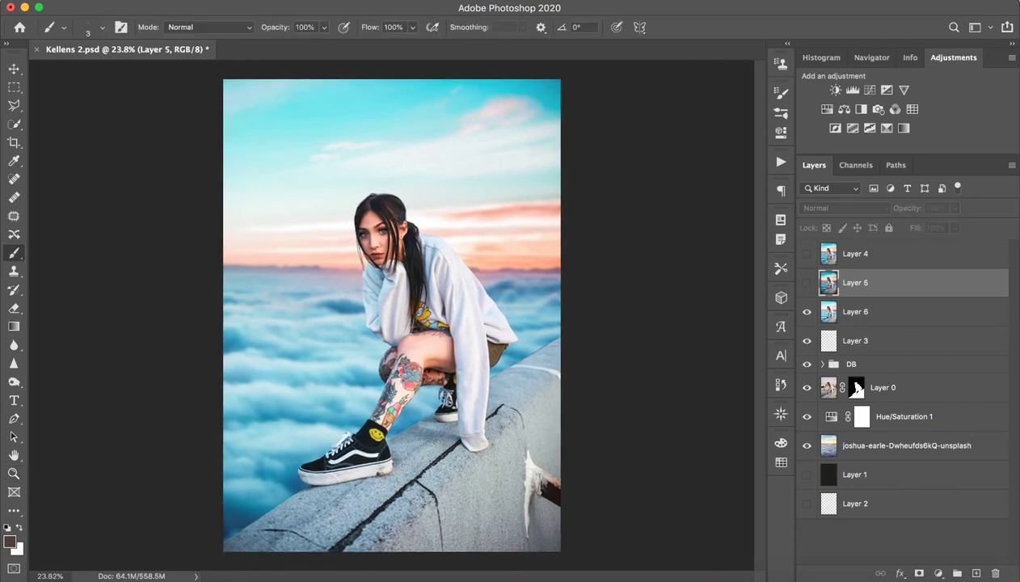
pyautogui.hotkey('shift', 'alt', ']')
pyautogui.press('Delete')
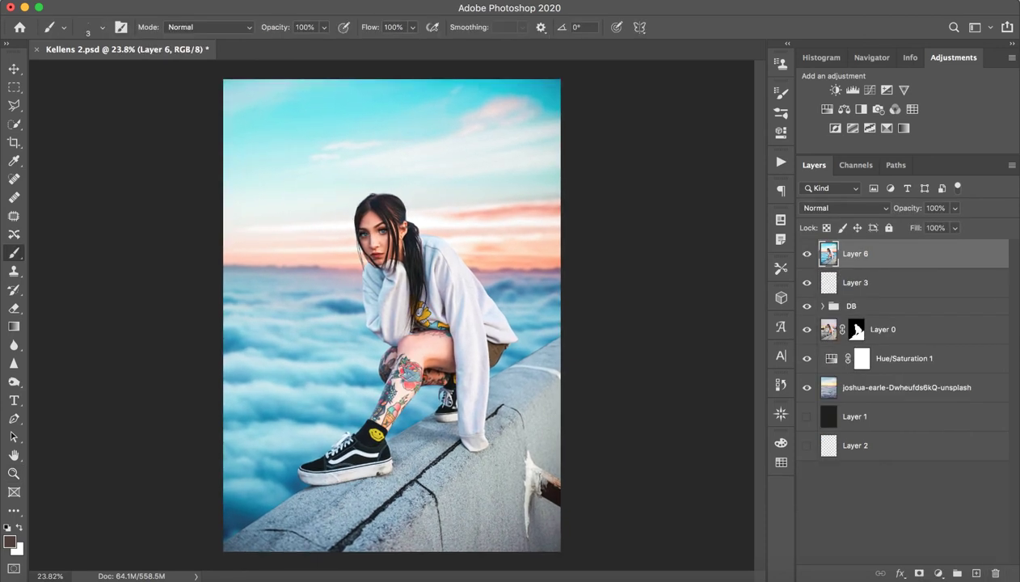
pyautogui.hotkey('ctrl', 'j')
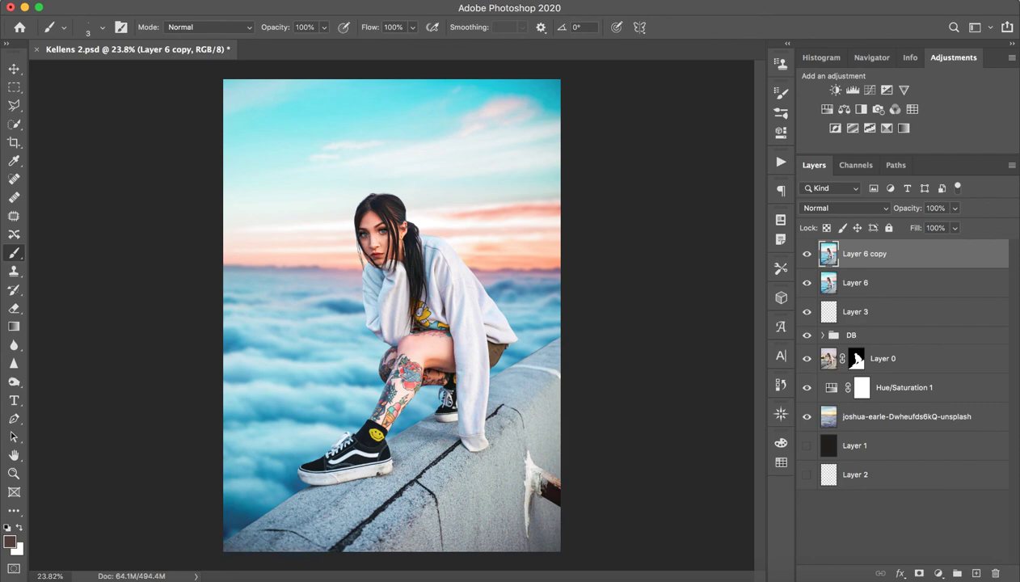
# Step: Apply a 1.8-pixel High Pass to Layer 6 copy and blend it as Overlay
pyautogui.click(327, 1)
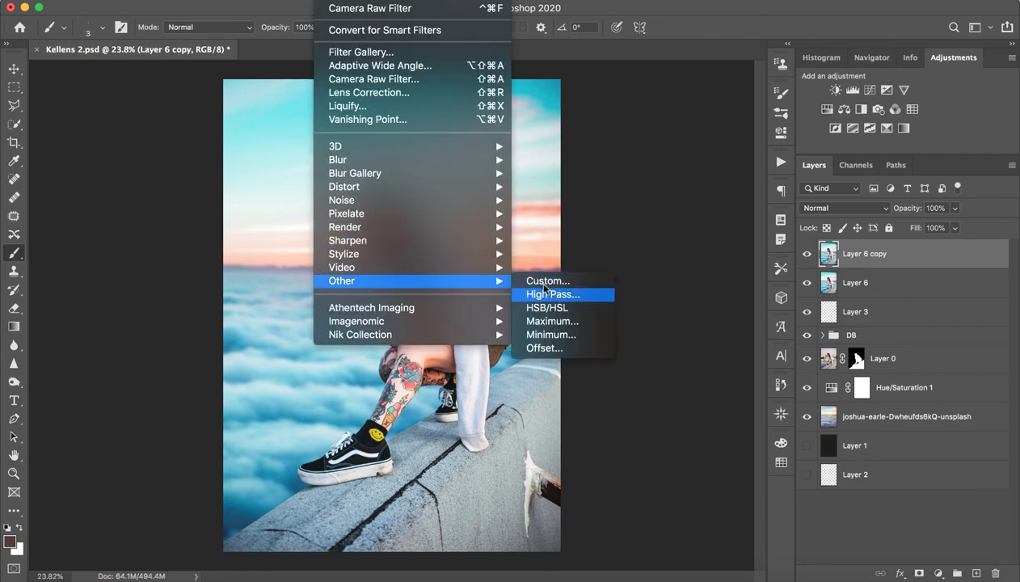
pyautogui.click(539, 291)
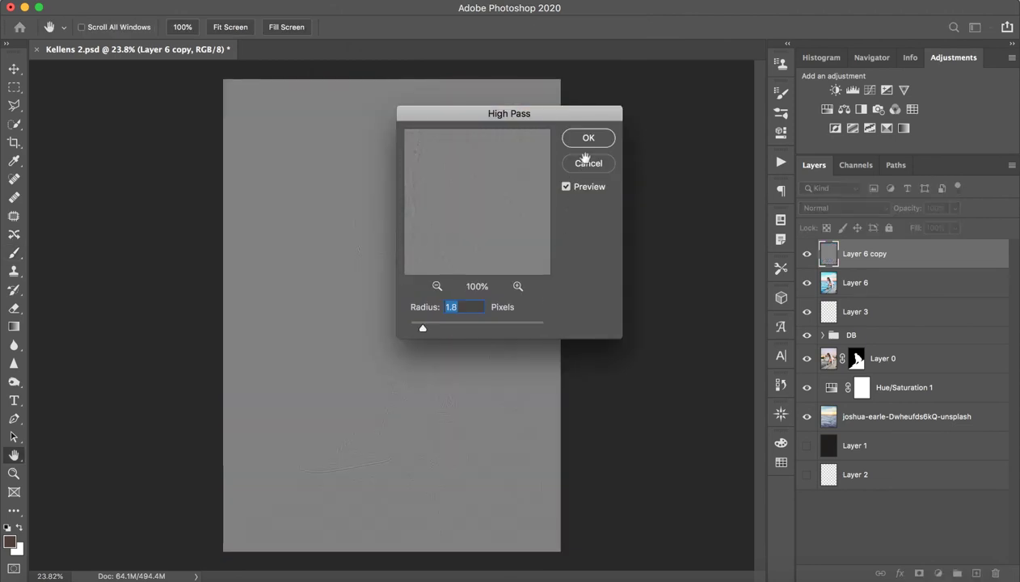
pyautogui.click(587, 138)
pyautogui.press('b')
pyautogui.click(861, 209)
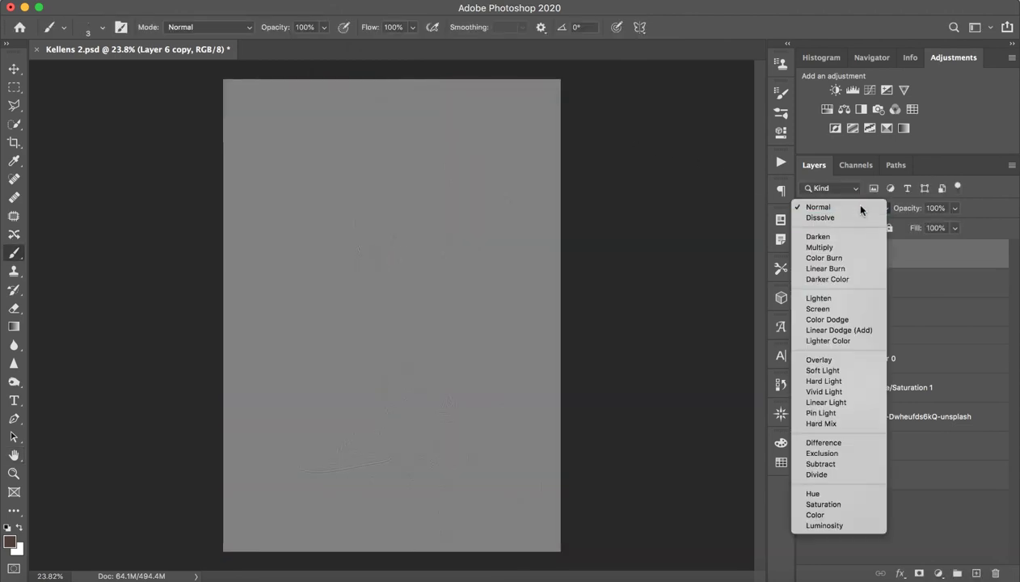
pyautogui.click(841, 354)
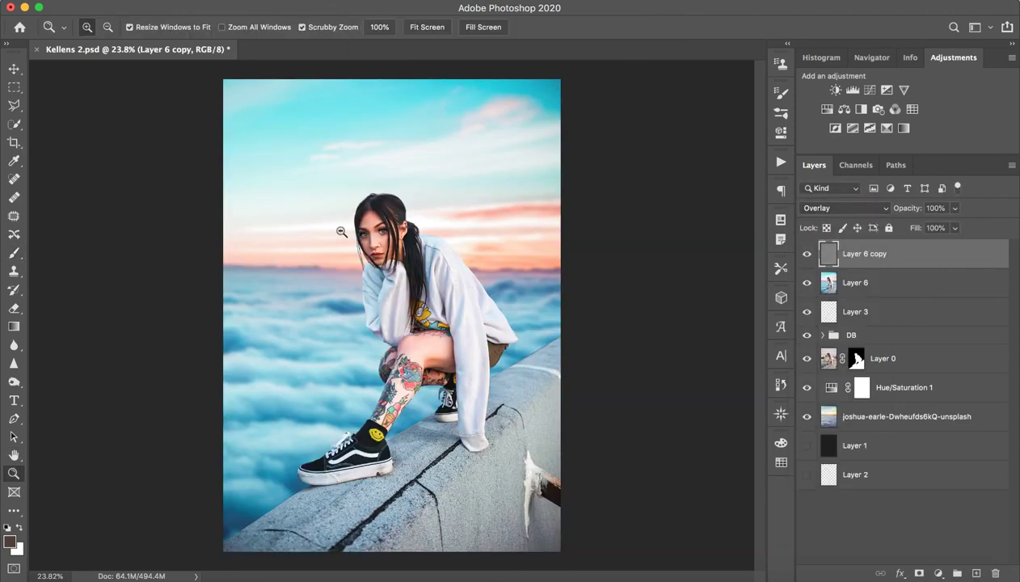
# Step: Zoom in on the face, toggle the sharpening layer to compare, then zoom out
pyautogui.moveTo(340, 218); pyautogui.dragTo(571, 426)
pyautogui.click(807, 255)
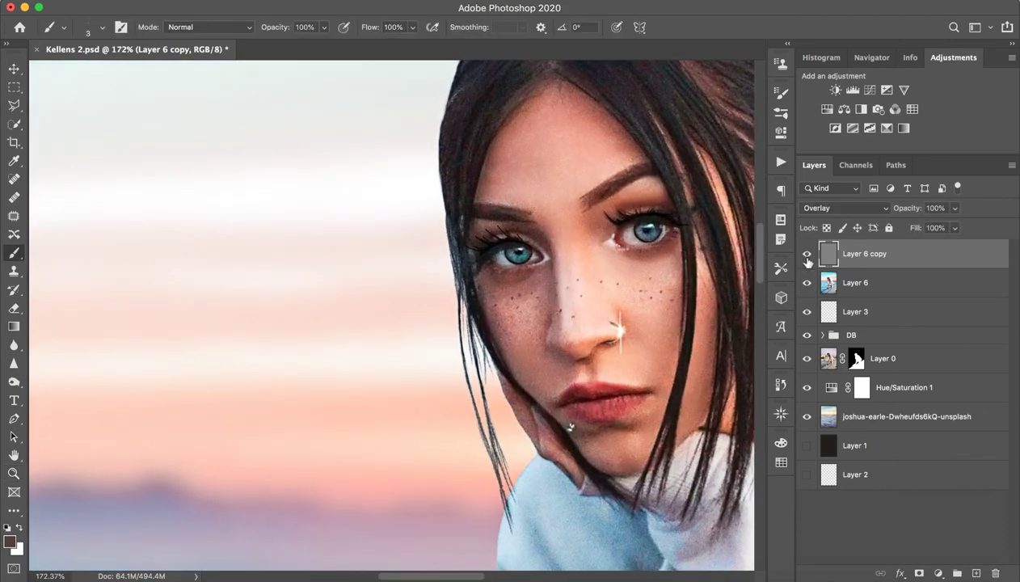
pyautogui.click(807, 255)
pyautogui.click(807, 255)
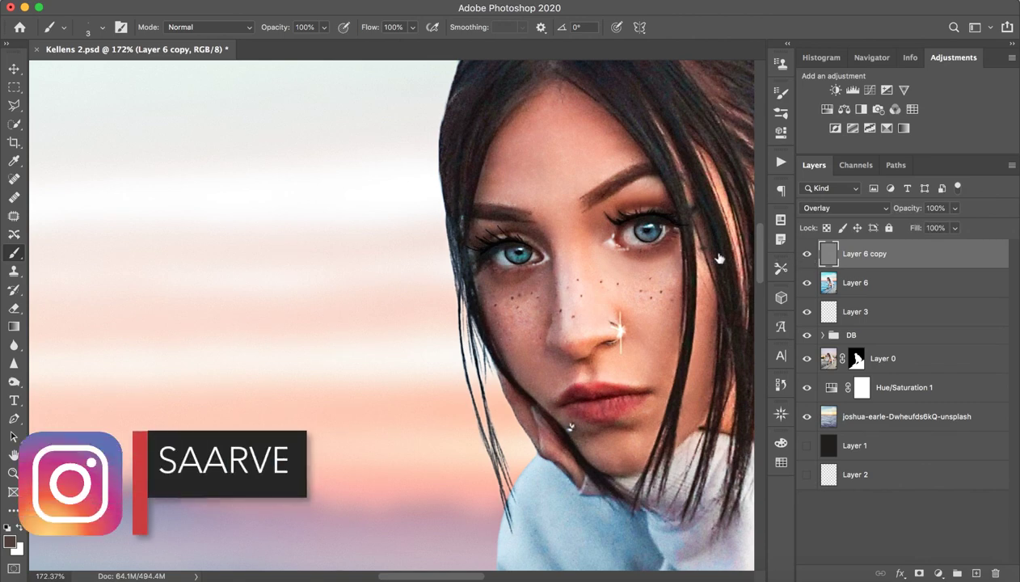
pyautogui.moveTo(719, 267)
pyautogui.mouseDown()
pyautogui.moveTo(664, 332)
pyautogui.moveTo(356, 324)
pyautogui.mouseUp()
pyautogui.moveTo(517, 291)
pyautogui.mouseDown()
pyautogui.moveTo(472, 284)
pyautogui.moveTo(493, 284)
pyautogui.mouseUp()
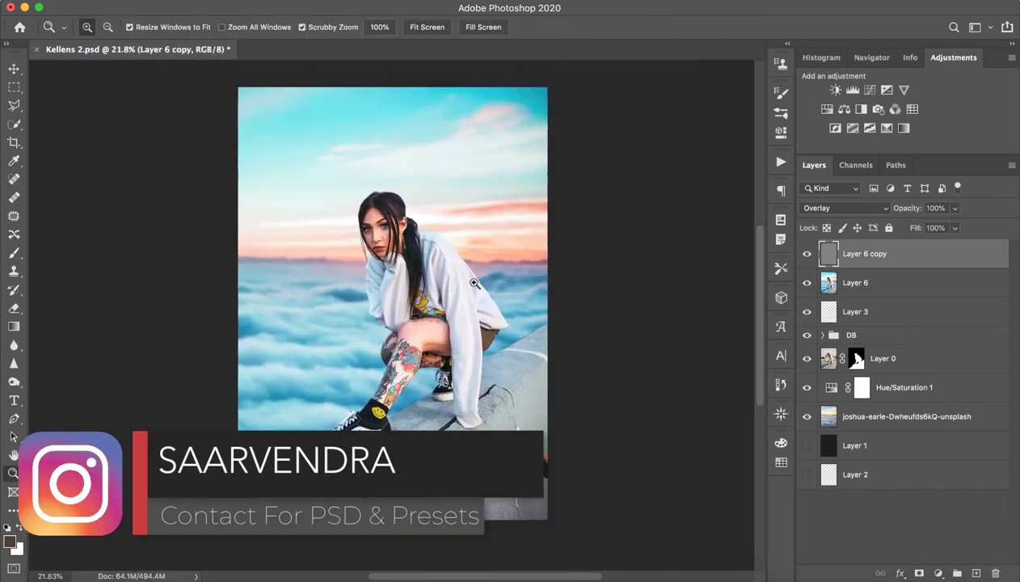
# Step: Preview the face in Save for Web (Legacy) and confirm JPEG format
pyautogui.press('b')
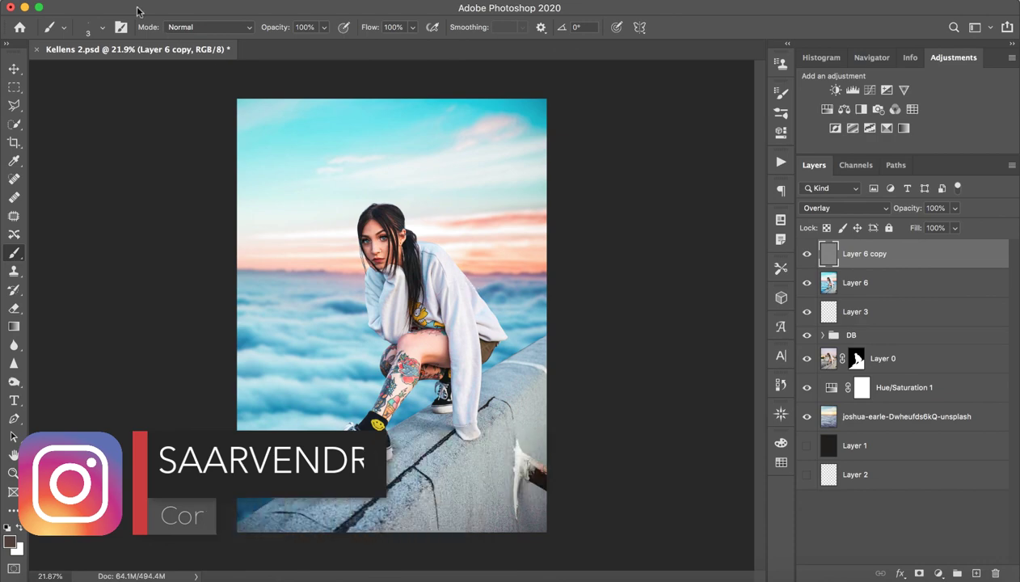
pyautogui.click(129, 2)
pyautogui.click(120, 2)
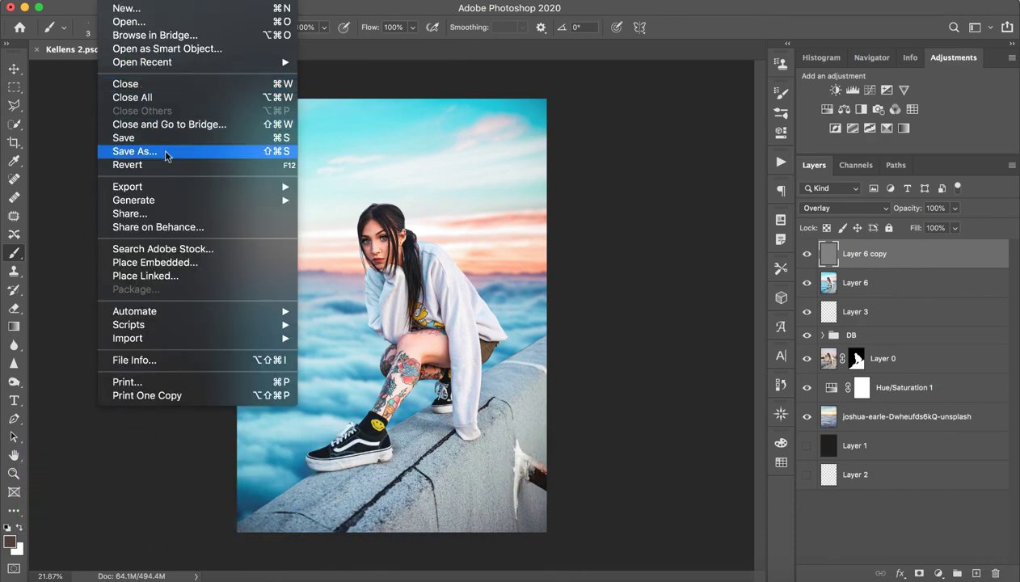
pyautogui.moveTo(127, 187)
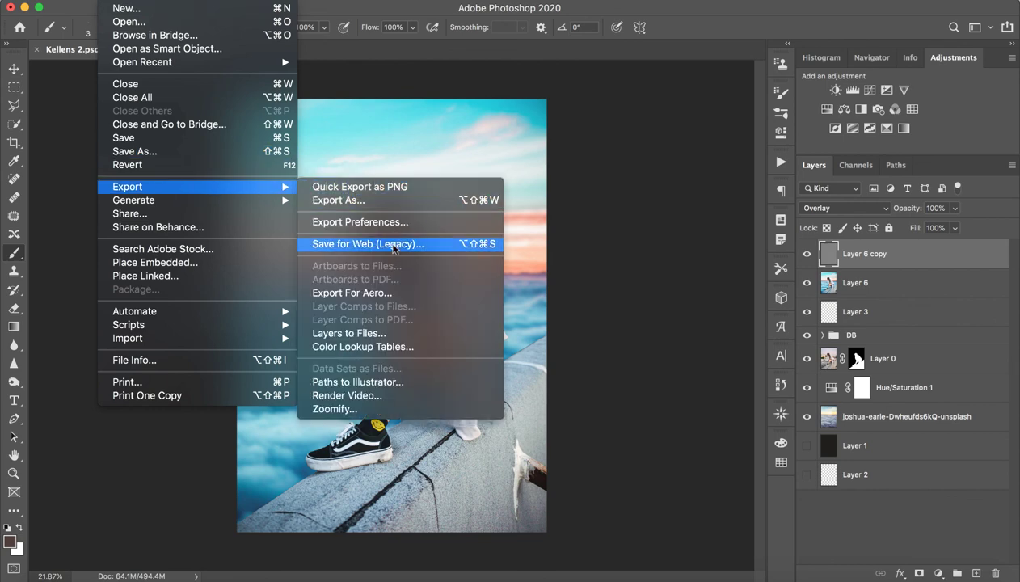
pyautogui.click(393, 247)
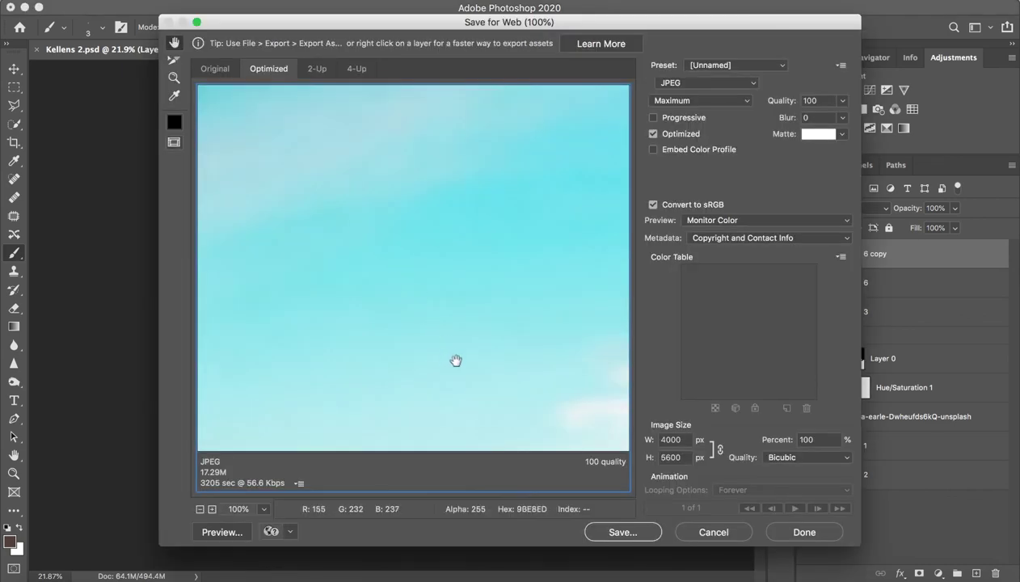
pyautogui.moveTo(456, 360); pyautogui.dragTo(353, 139)
pyautogui.moveTo(429, 331); pyautogui.dragTo(315, 337)
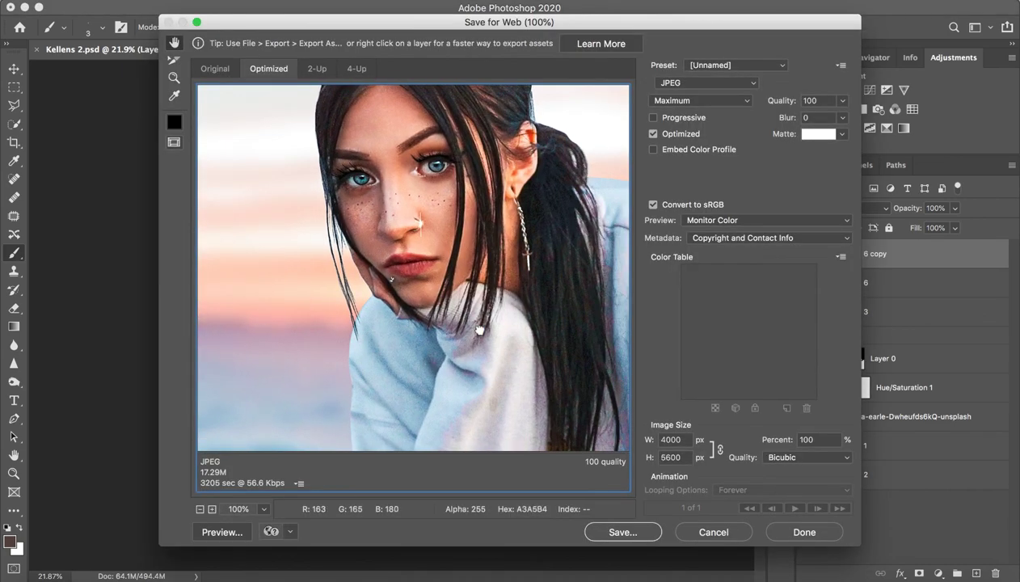
pyautogui.moveTo(478, 326); pyautogui.dragTo(347, 376)
pyautogui.click(728, 82)
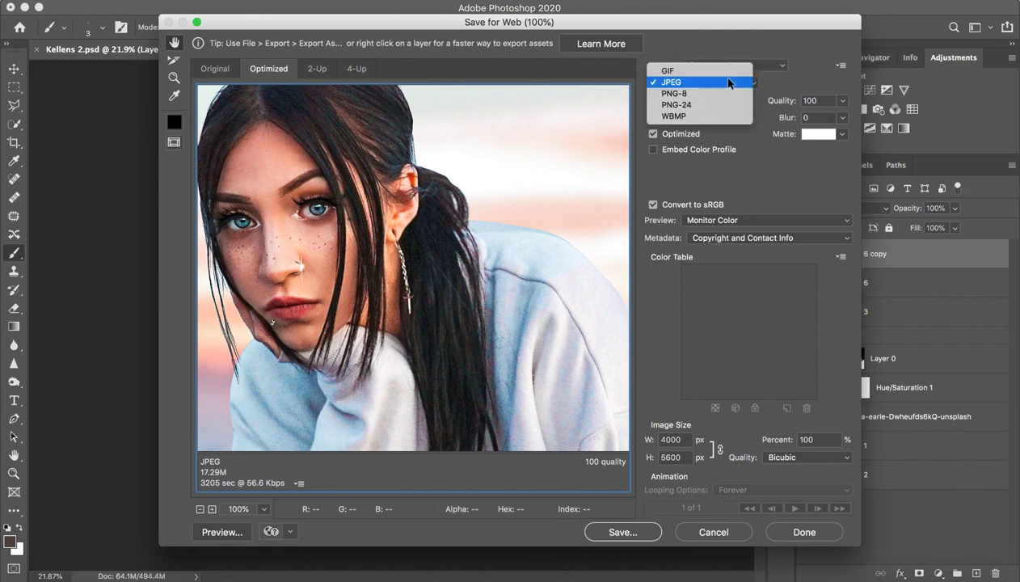
pyautogui.click(824, 538)
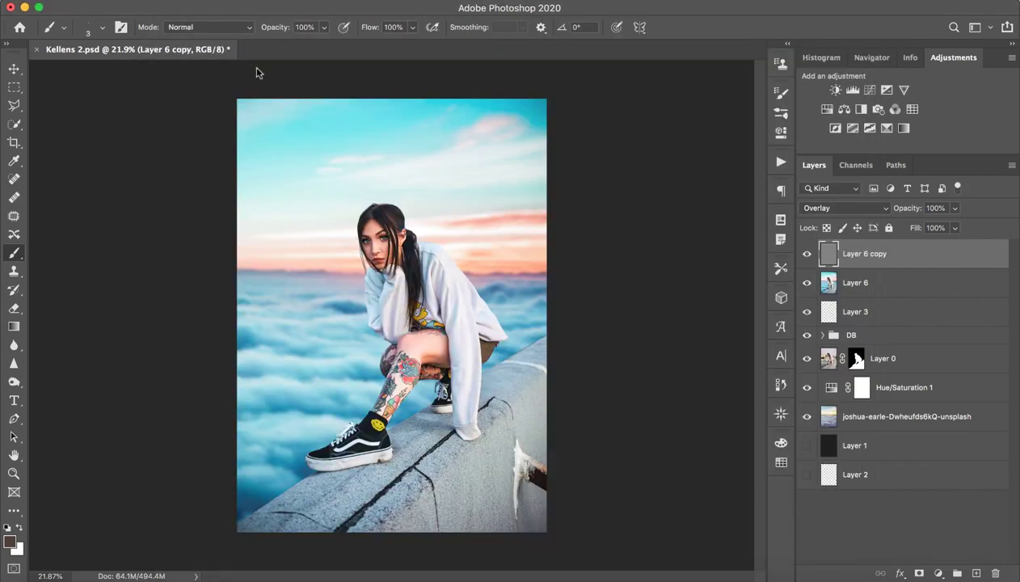
# Step: Save the quality-100 JPEG as Kellens-2.jpg on the Desktop
pyautogui.click(136, 8)
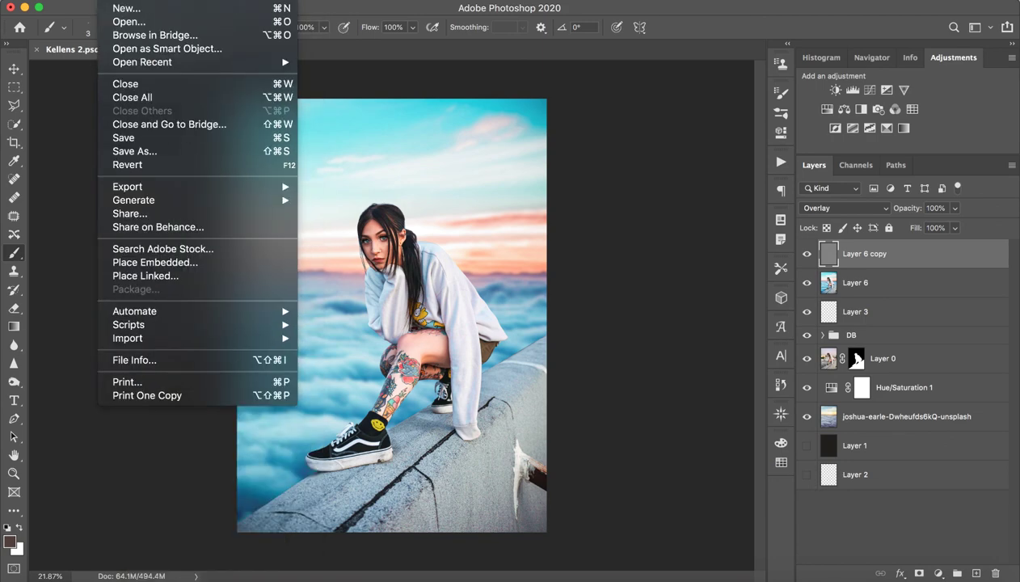
pyautogui.moveTo(127, 187)
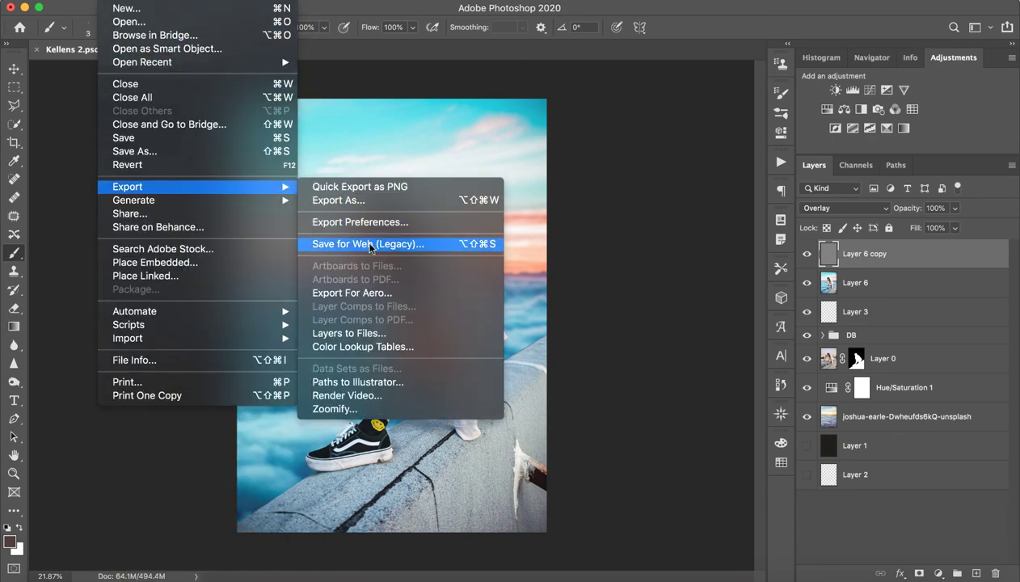
pyautogui.click(369, 244)
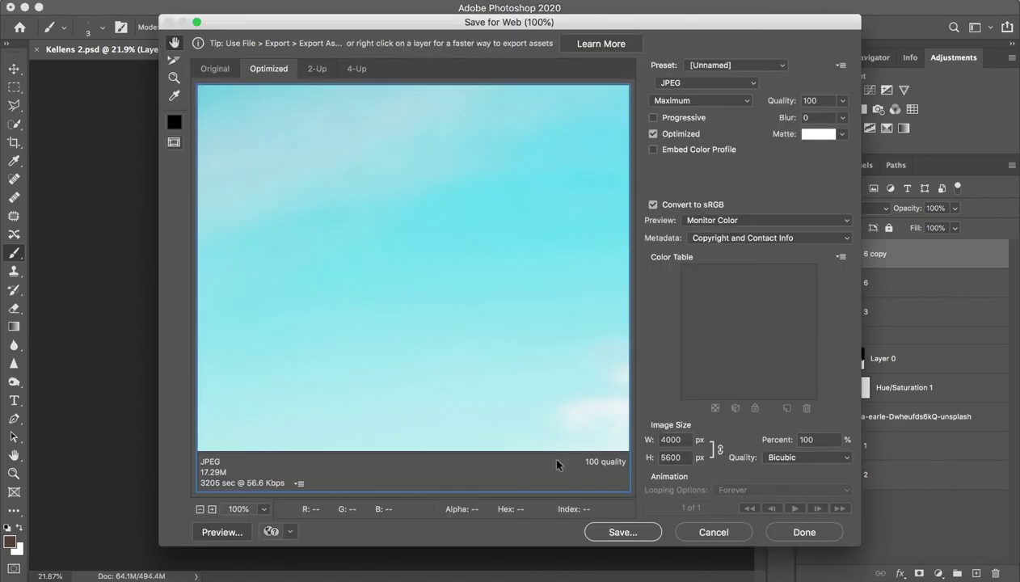
pyautogui.click(623, 533)
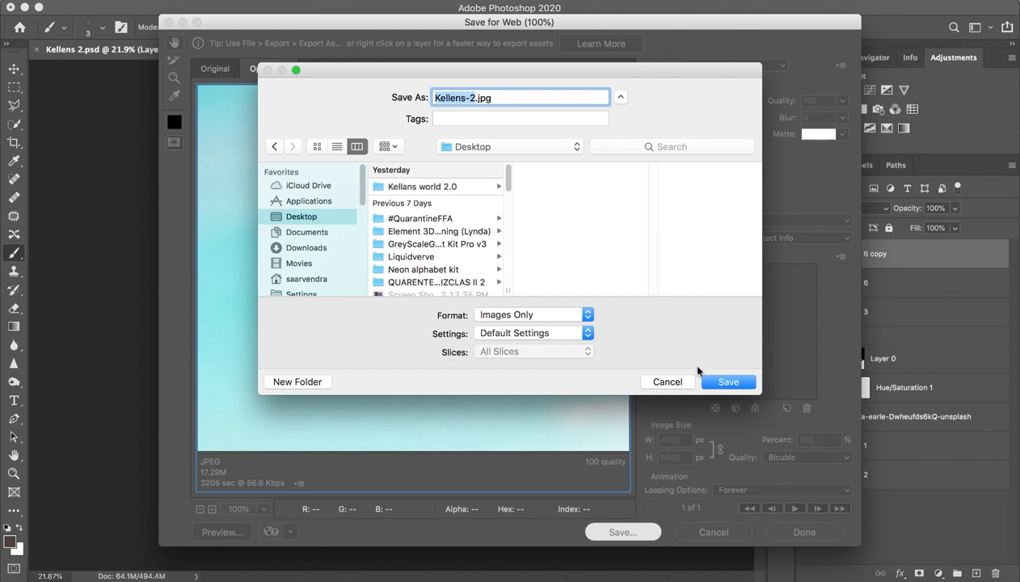
pyautogui.click(722, 380)
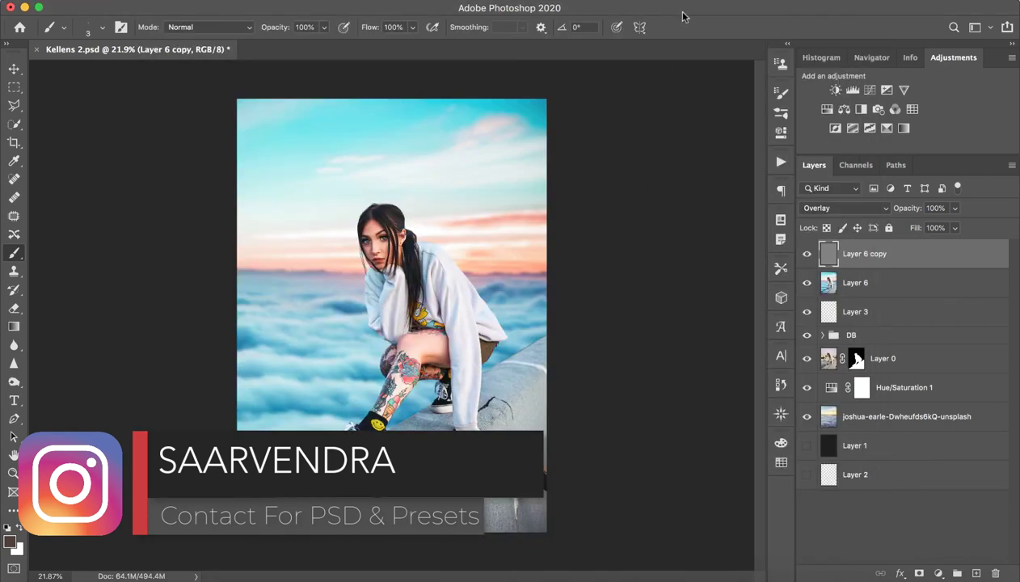
# Step: Move the Photoshop window aside and Quick Look Kellens-2.jpg on the desktop
pyautogui.moveTo(398, 6)
pyautogui.mouseDown()
pyautogui.moveTo(573, 55)
pyautogui.moveTo(565, 568)
pyautogui.mouseUp()
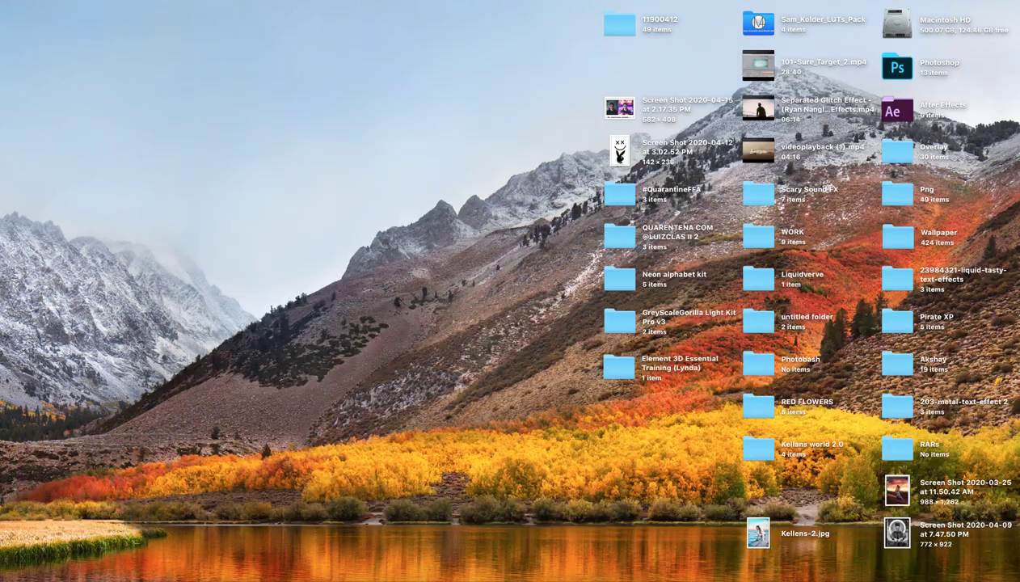
pyautogui.click(758, 531)
pyautogui.press('space')
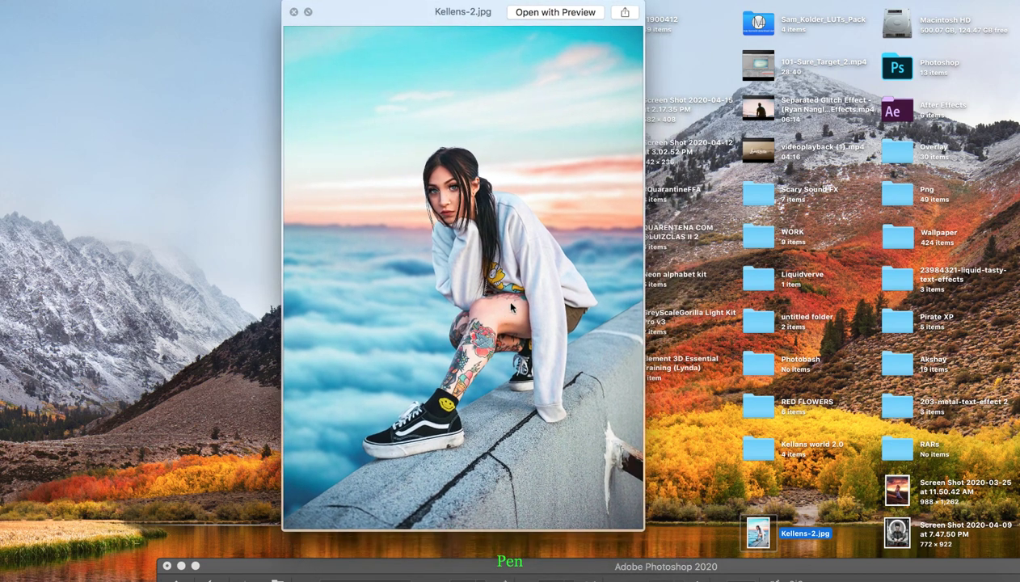
pyautogui.press('space')
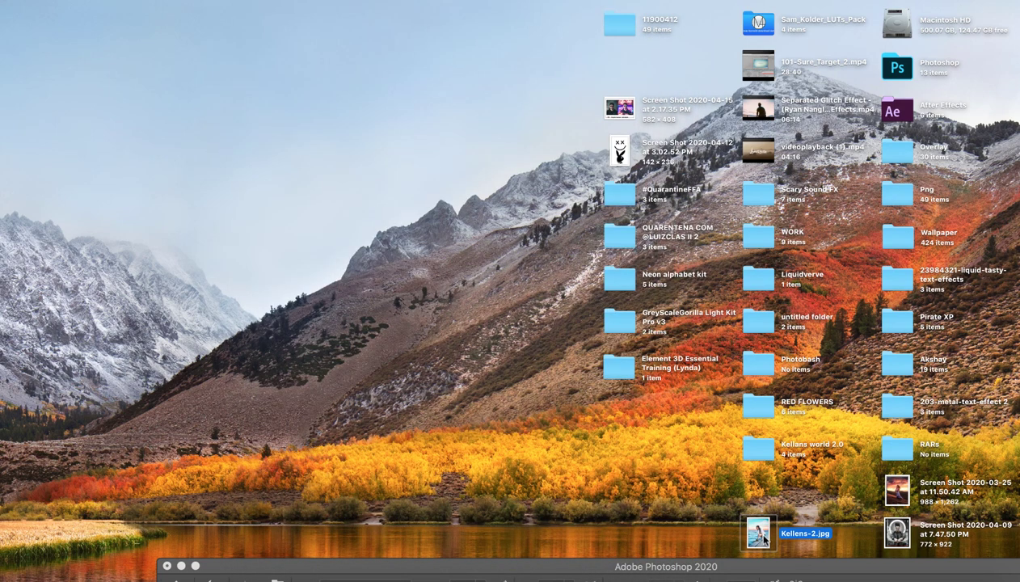
# Step: Open Kellens-2.jpg in Preview and centre its window on screen
pyautogui.doubleClick(759, 534)
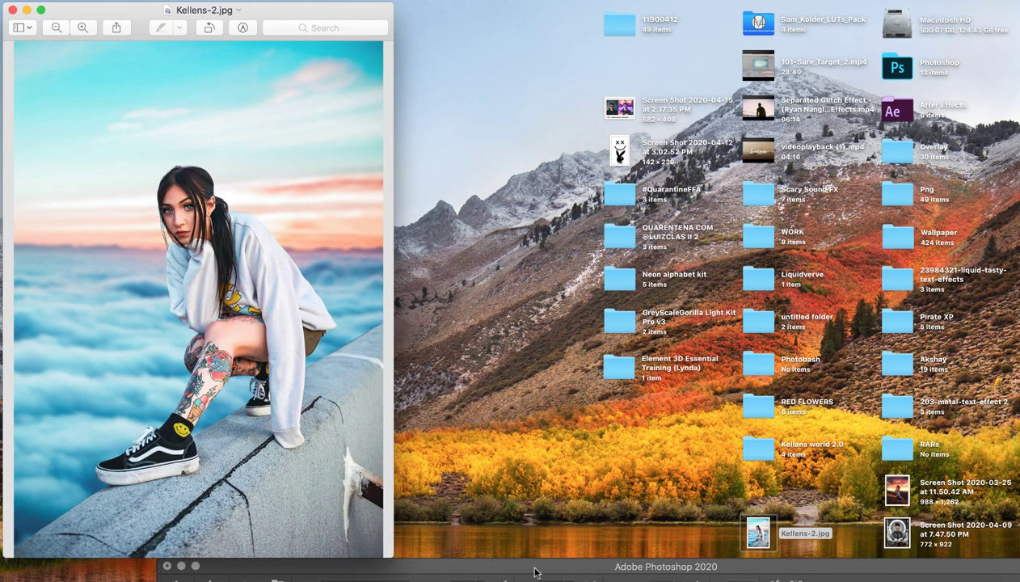
pyautogui.click(532, 565)
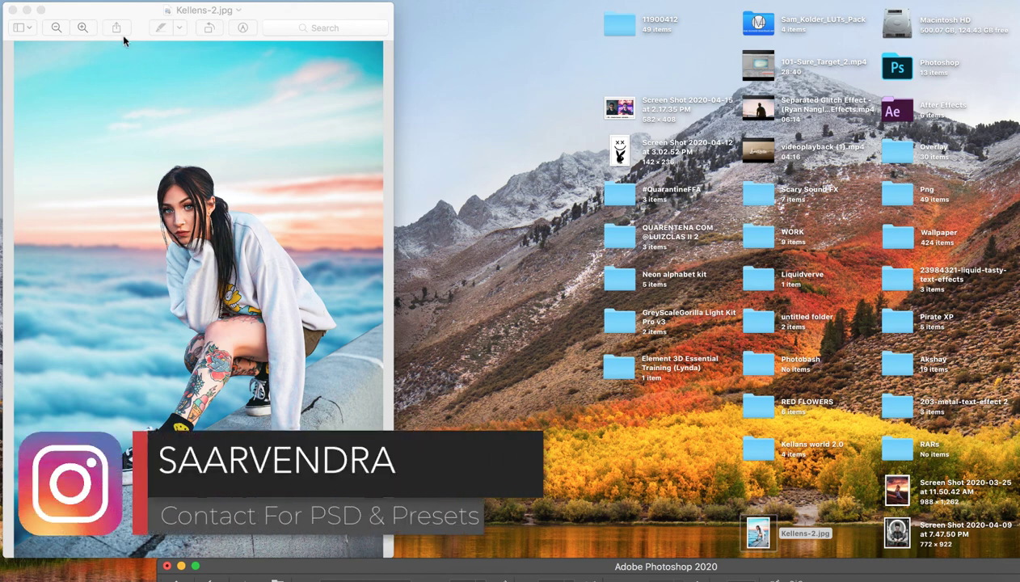
pyautogui.moveTo(109, 16); pyautogui.dragTo(383, 14)
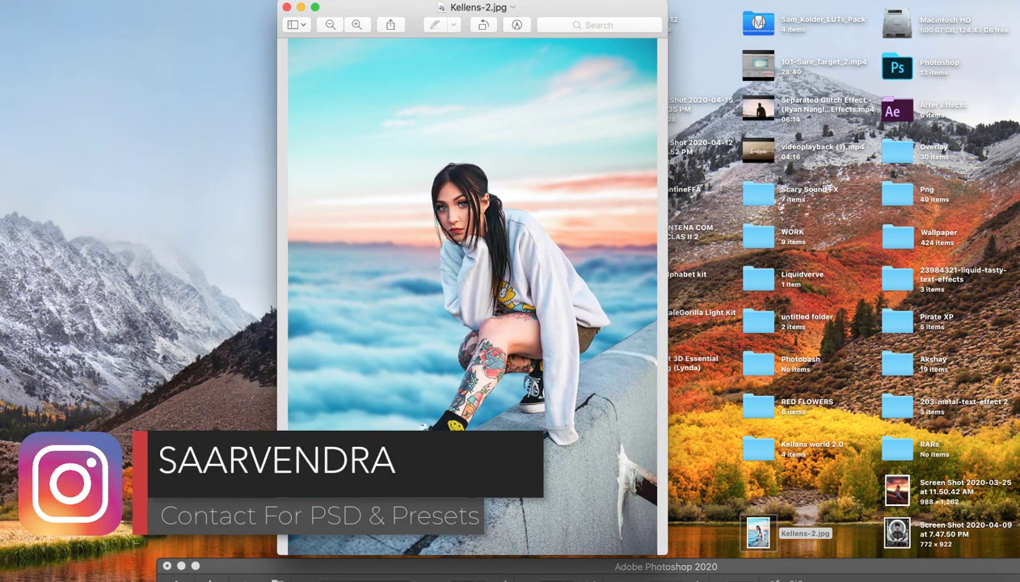